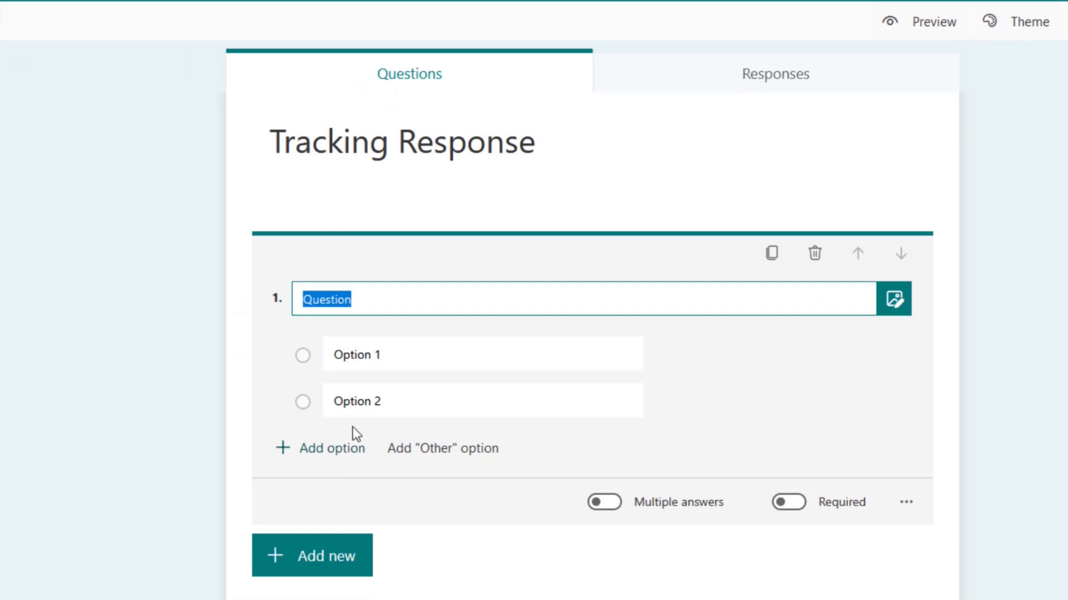
Delete the blank question and add a new Choice question to the Tracking Response form.
left_click(814, 254)
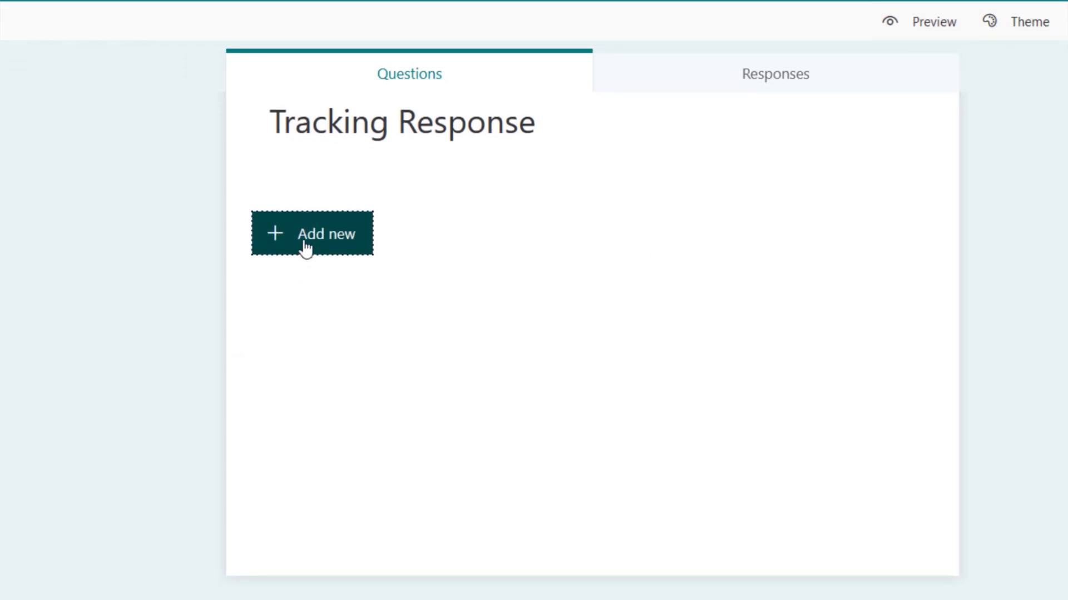
left_click(305, 244)
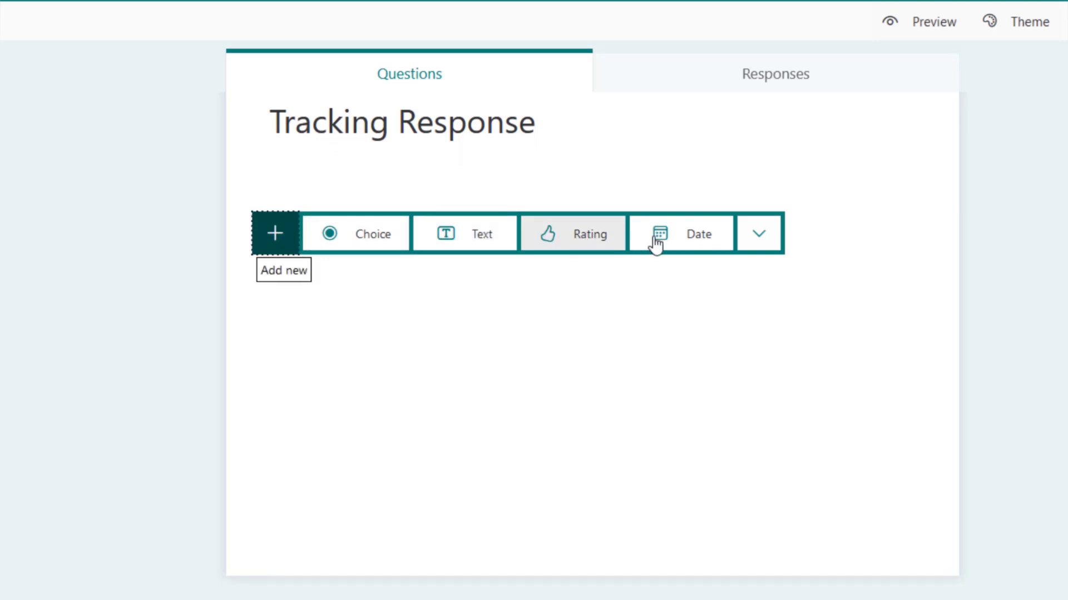
left_click(763, 247)
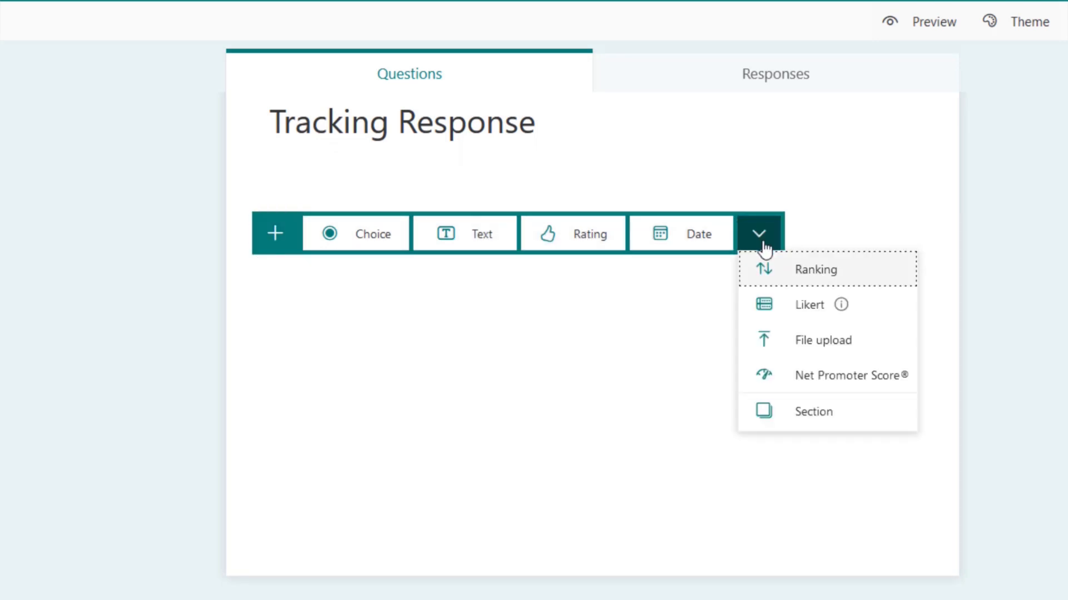
left_click(343, 239)
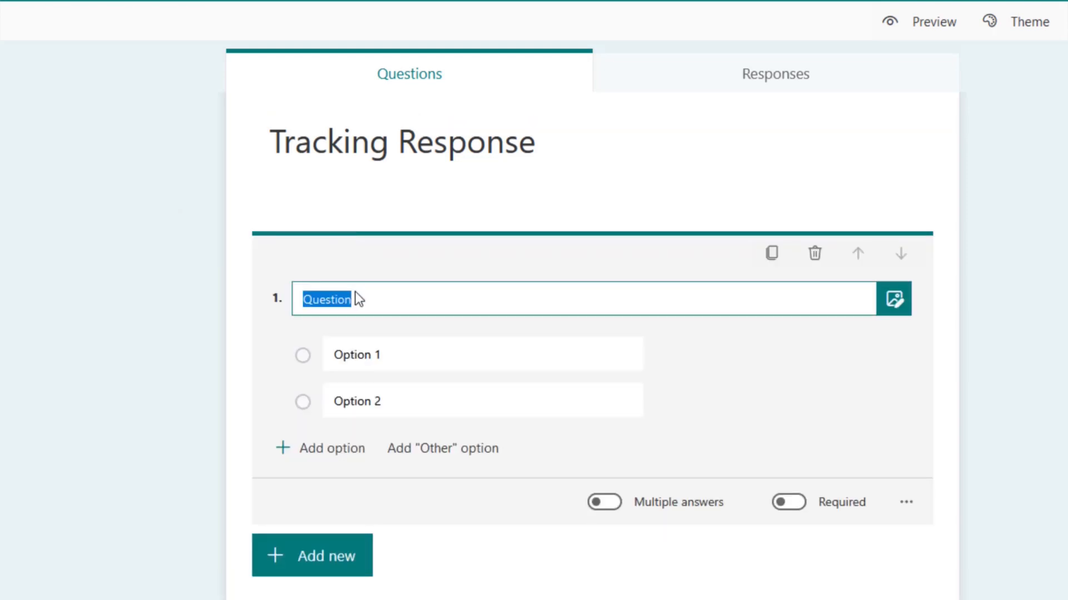
Set the question text to "How much money you spent on your outfits in a year?".
left_click(368, 295)
double_click(368, 295)
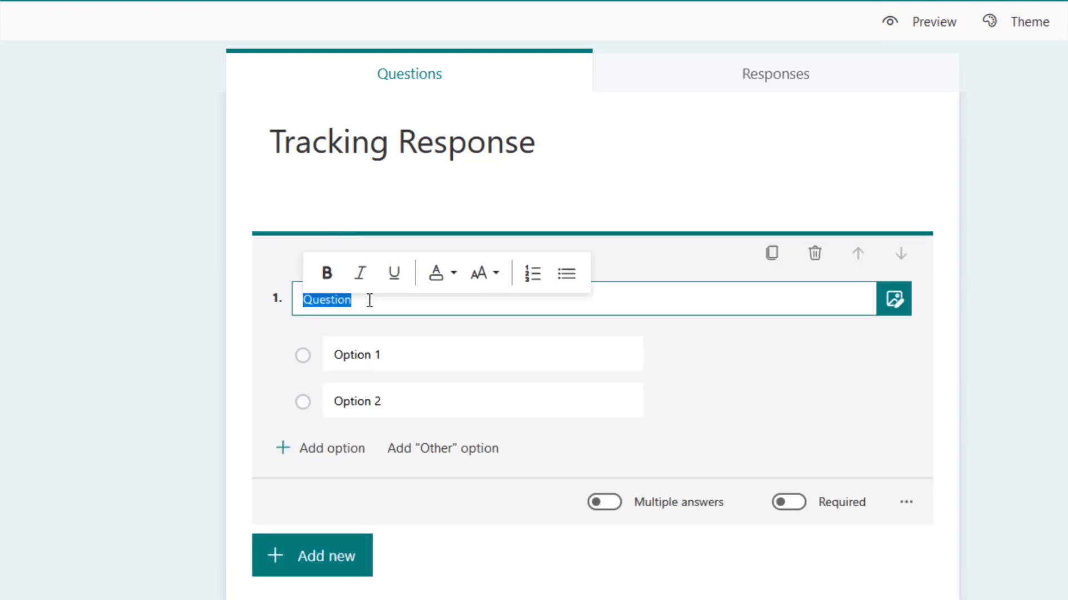
type("Ho")
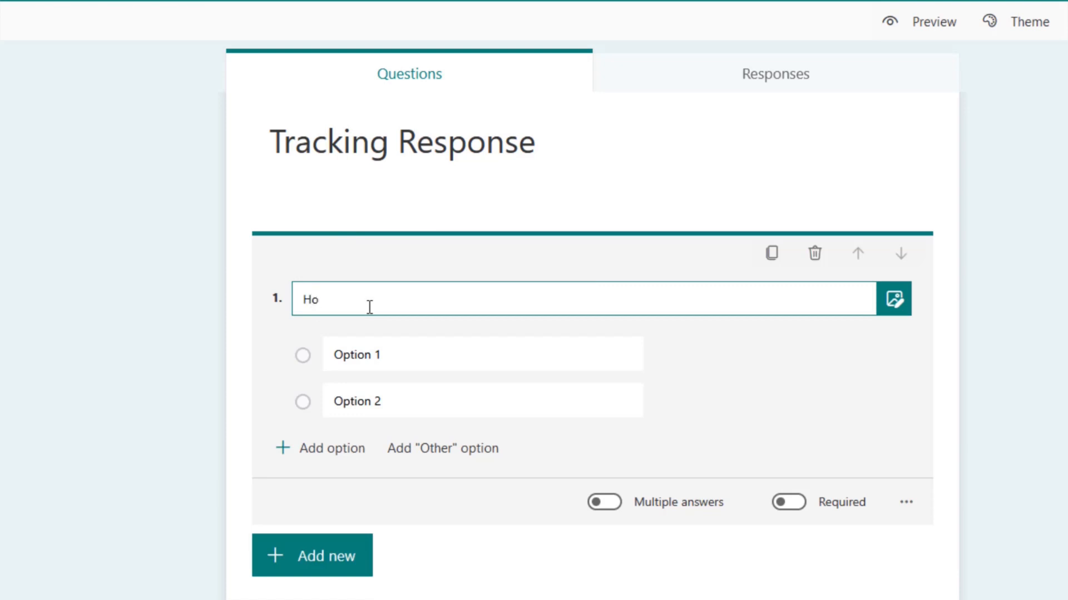
type("w much man")
key("BackSpace")
key("BackSpace")
type("onrt")
key("BackSpace")
key("BackSpace")
type("ey you spent")
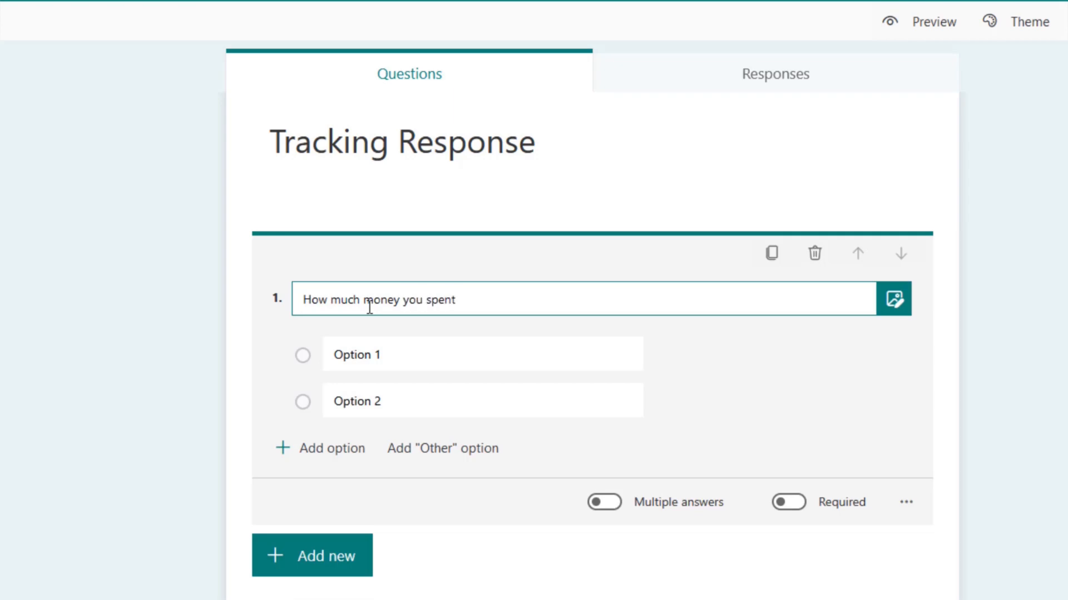
type(" on your outfits in a year")
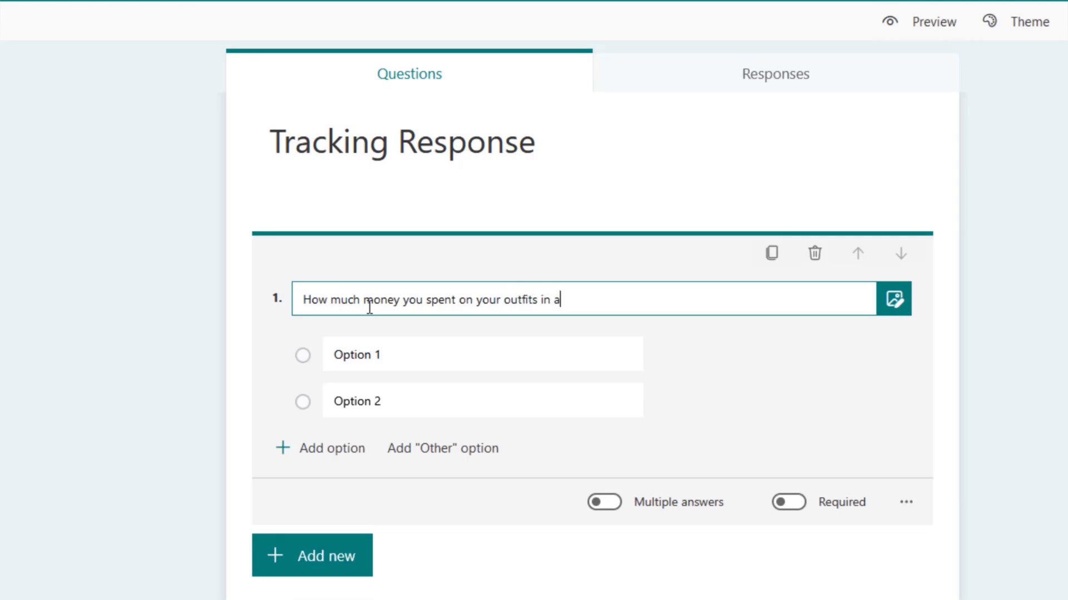
key("Return")
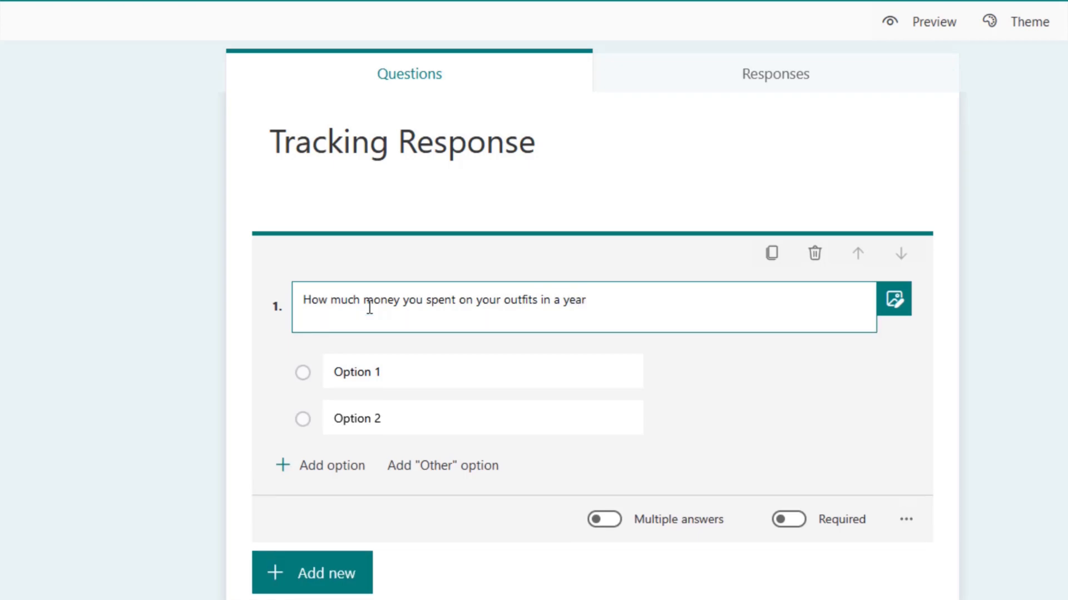
key("BackSpace")
type("?")
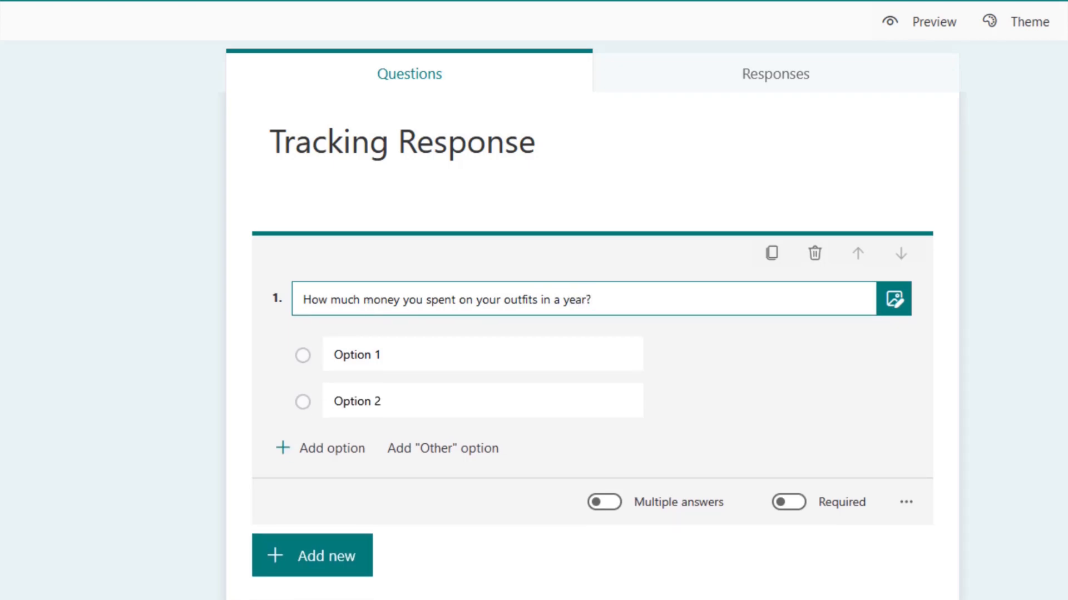
Set the first answer option to "Below 5,000" and the second to "5,001 to 10,000".
left_click(397, 356)
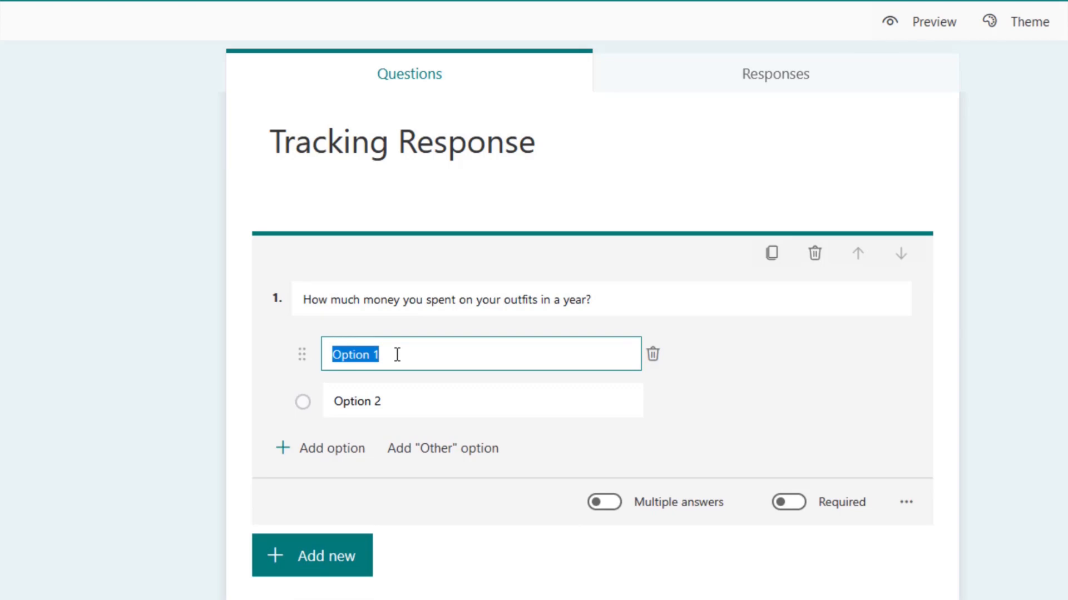
type("Be")
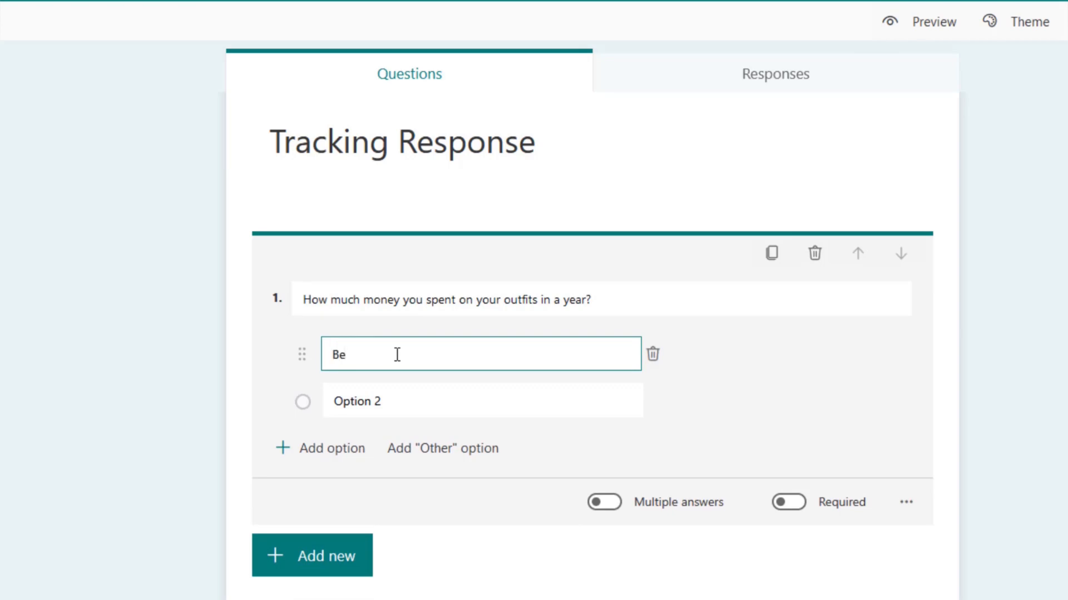
type("low 5,000")
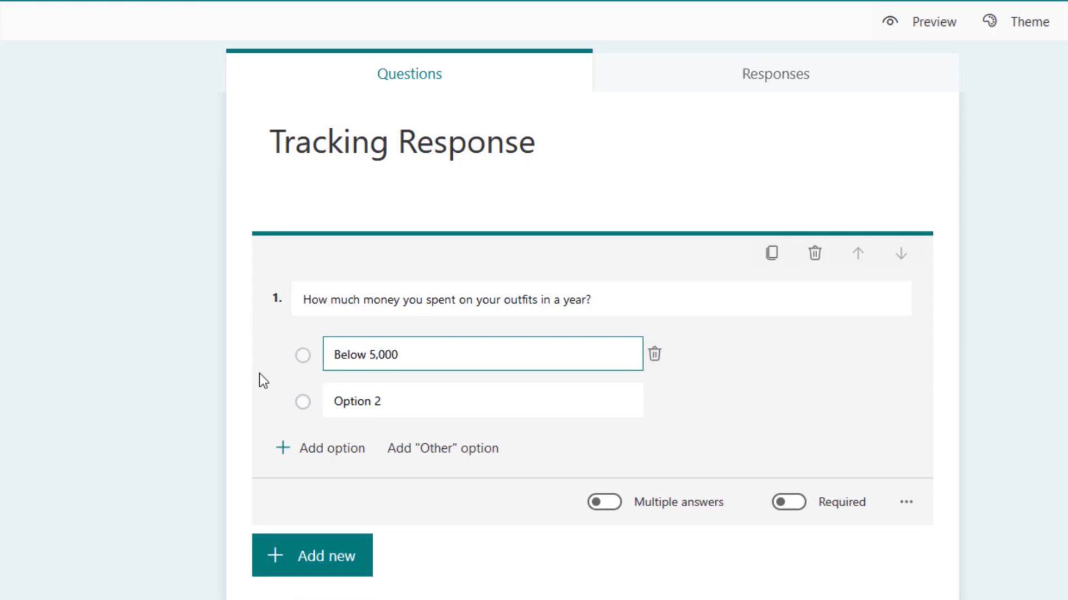
left_click(355, 401)
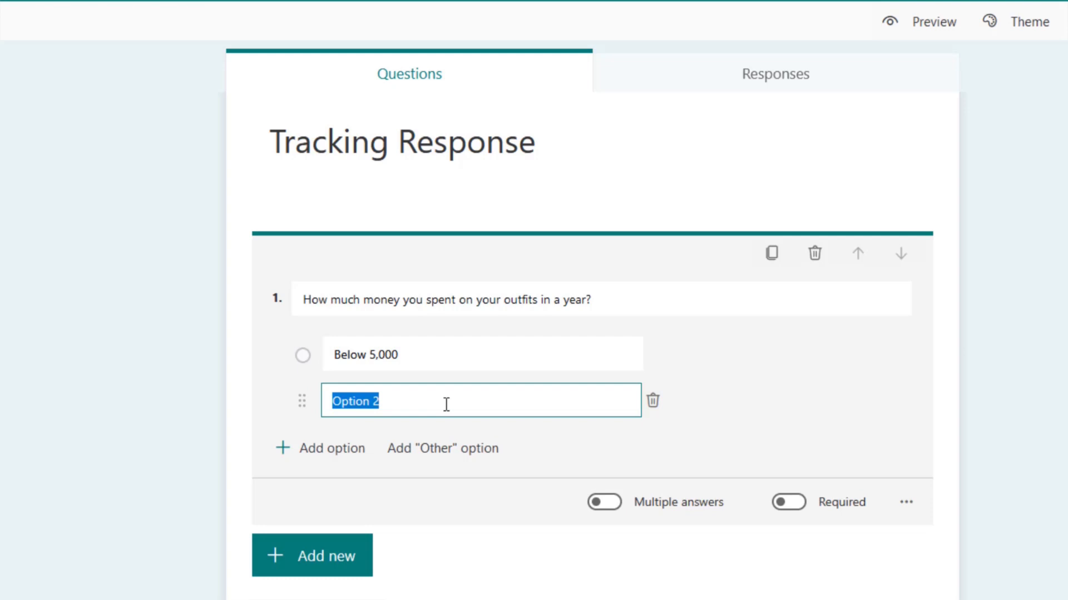
type("5,001")
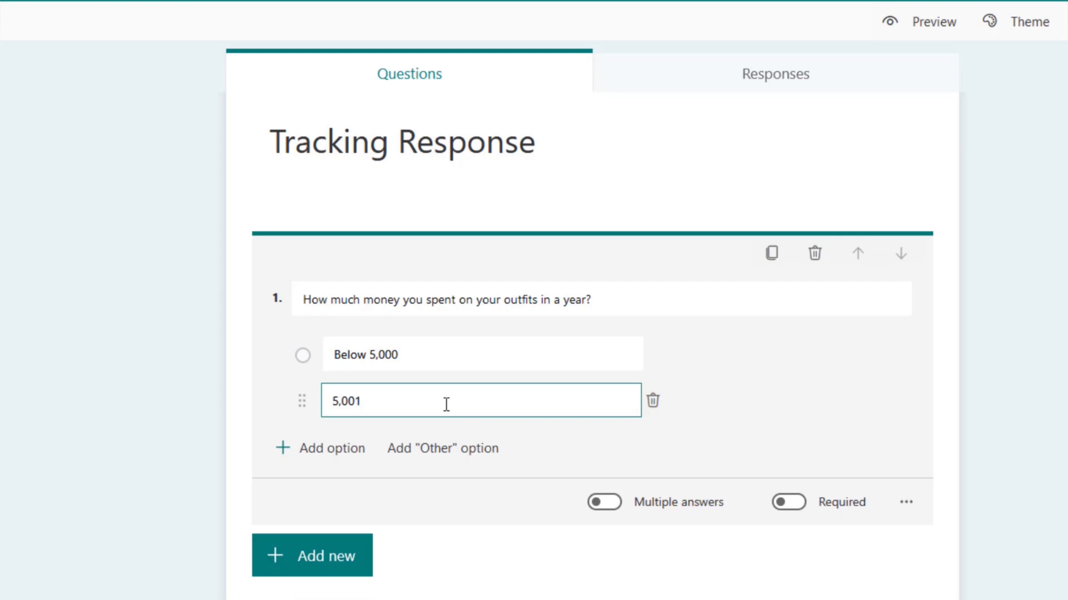
type(" to 10,000")
Add a third answer option reading "10,000 to 20,000".
left_click(315, 450)
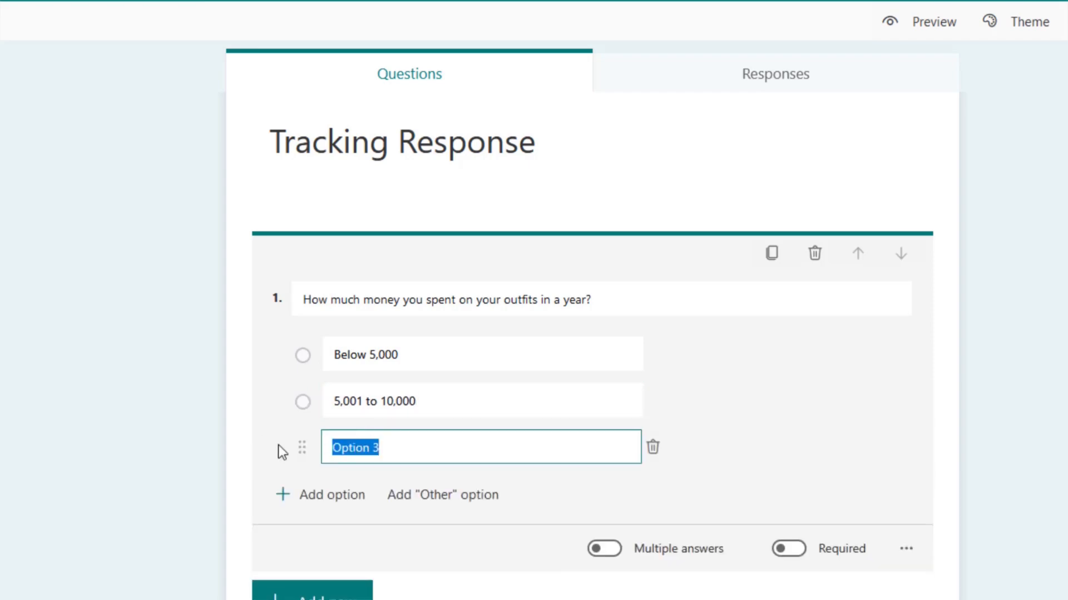
type("10,0")
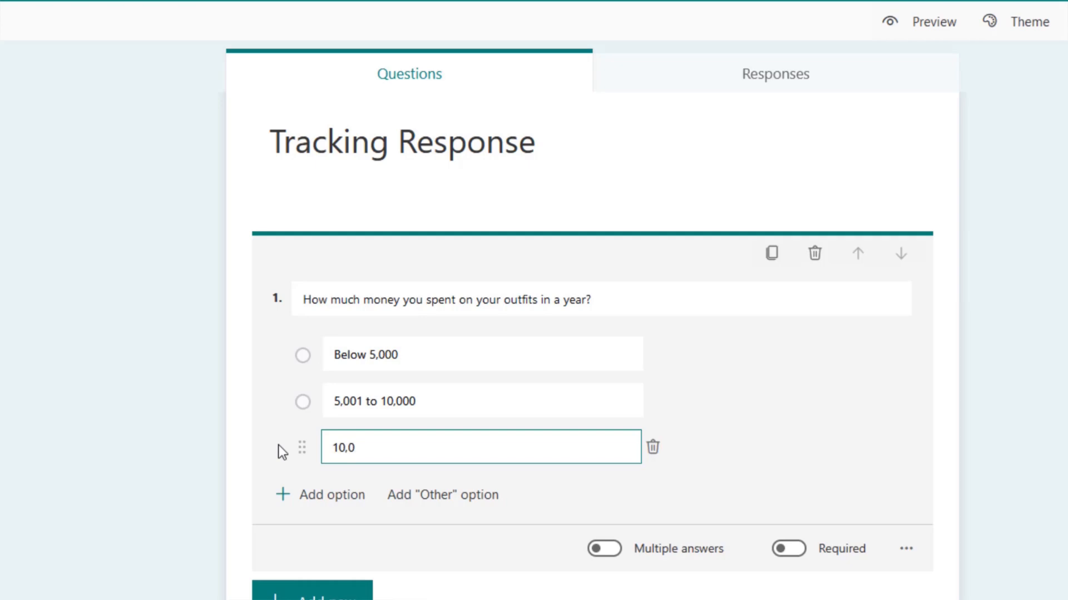
type("00 to 20,000")
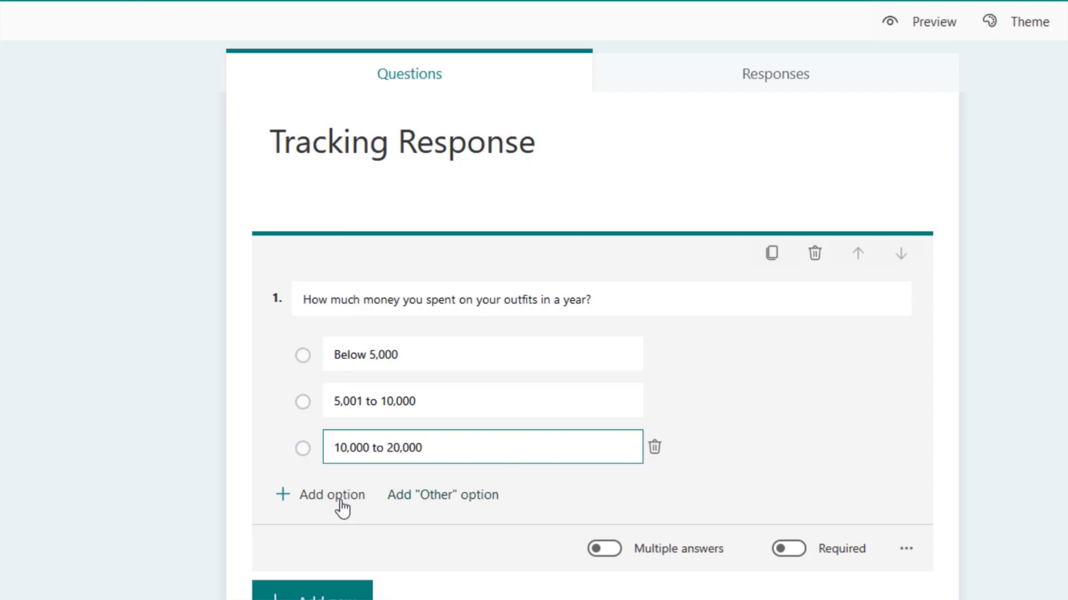
Add an "Other" answer option to the question and remove the extra blank fourth option.
scroll(303, 529, "down", 2)
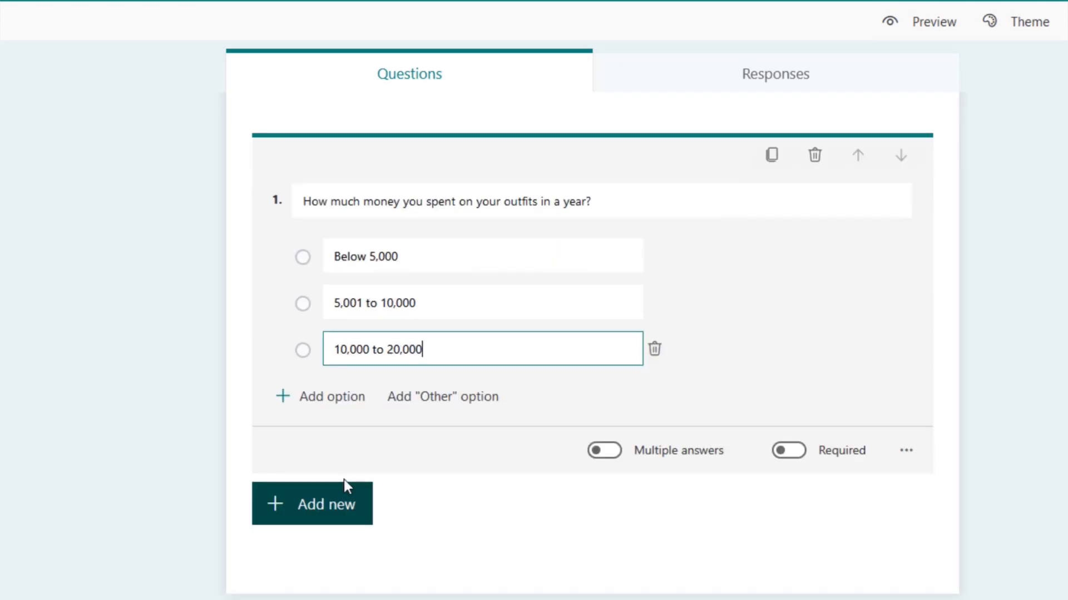
left_click(428, 397)
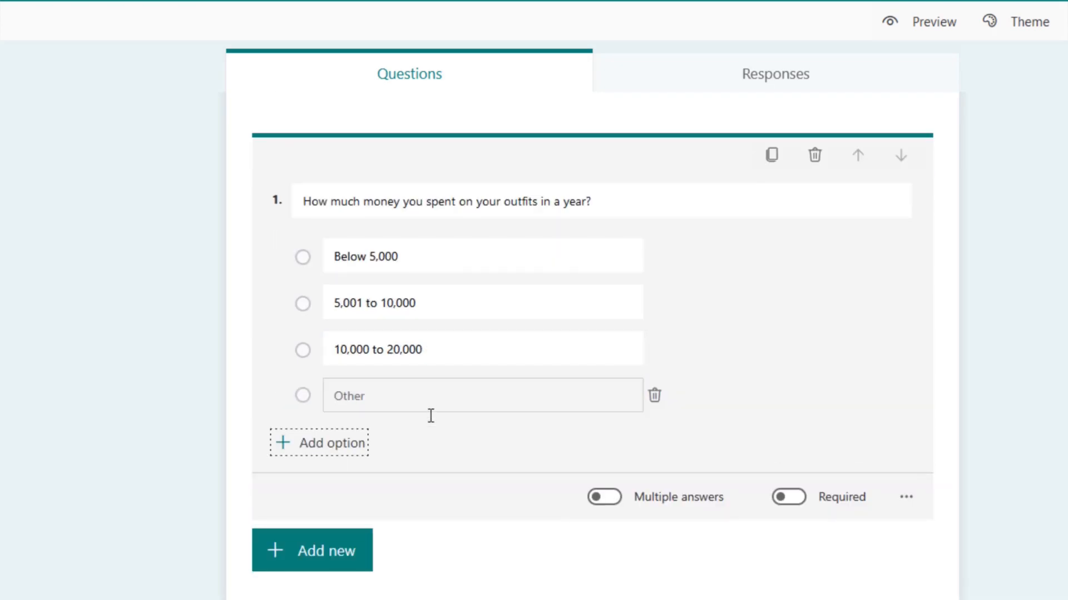
left_click(388, 393)
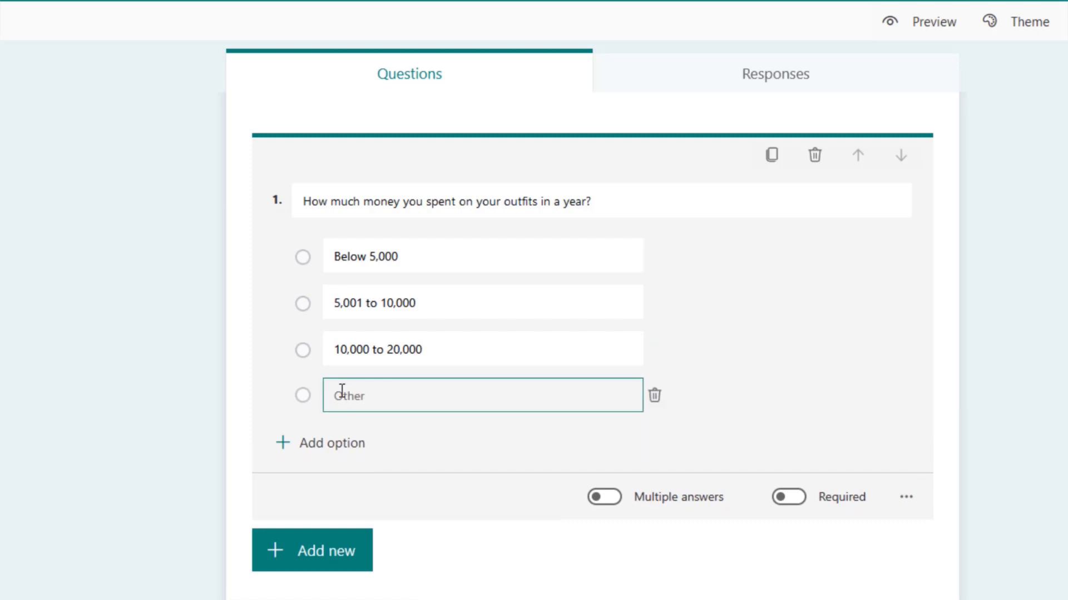
left_click(321, 445)
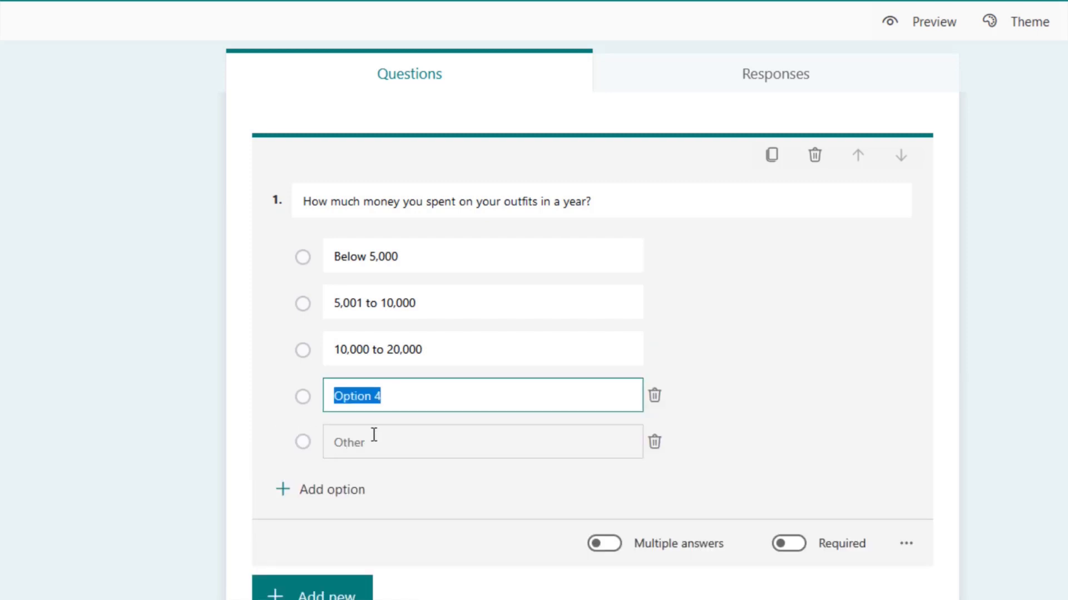
left_click(655, 395)
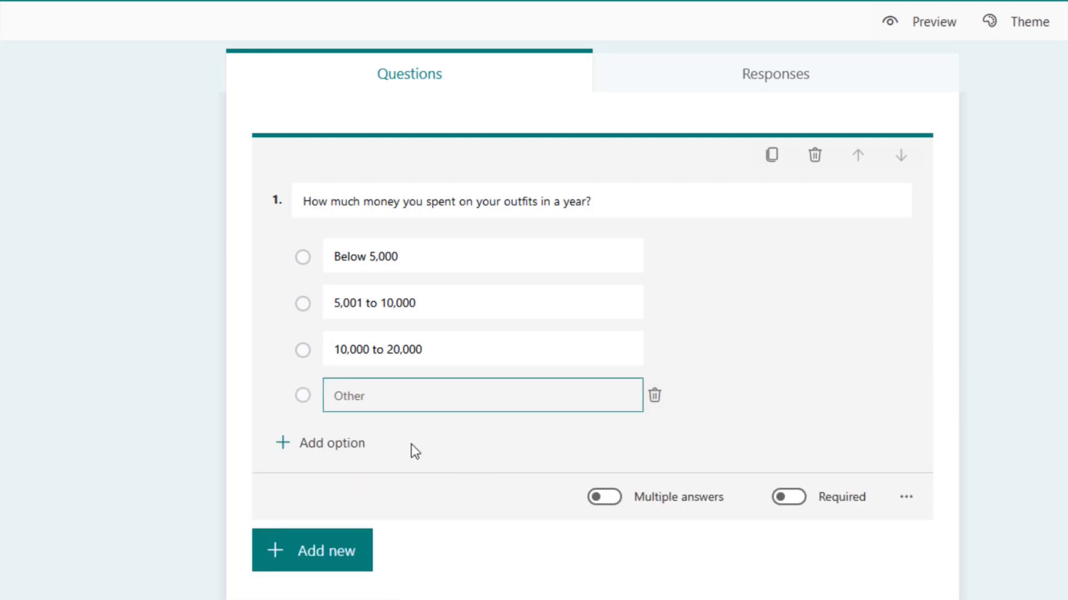
Make the outfit spending question required.
scroll(471, 464, "down", 1)
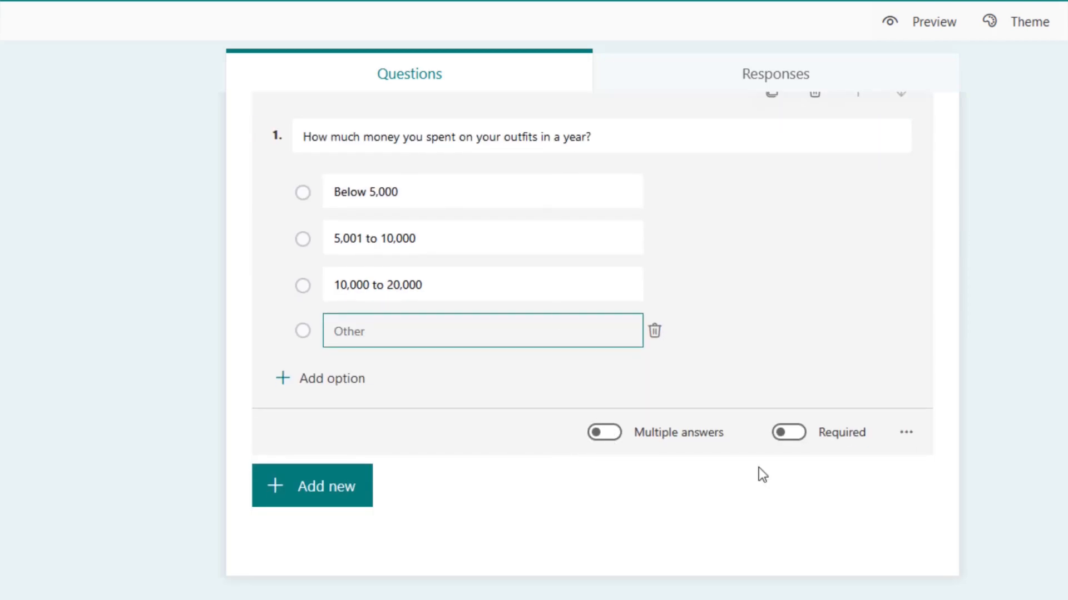
left_click(905, 433)
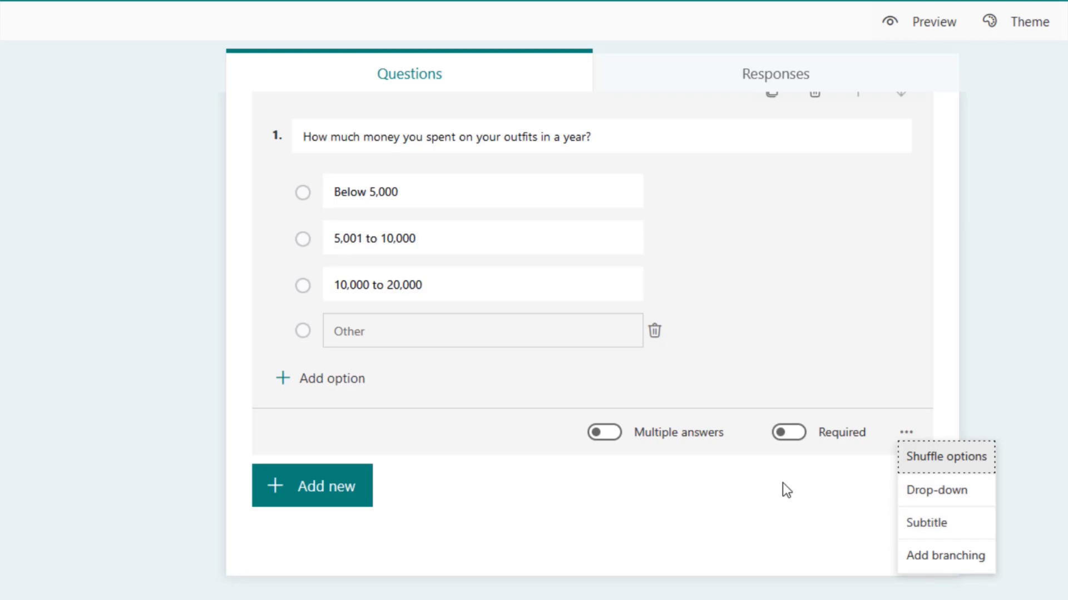
left_click(805, 448)
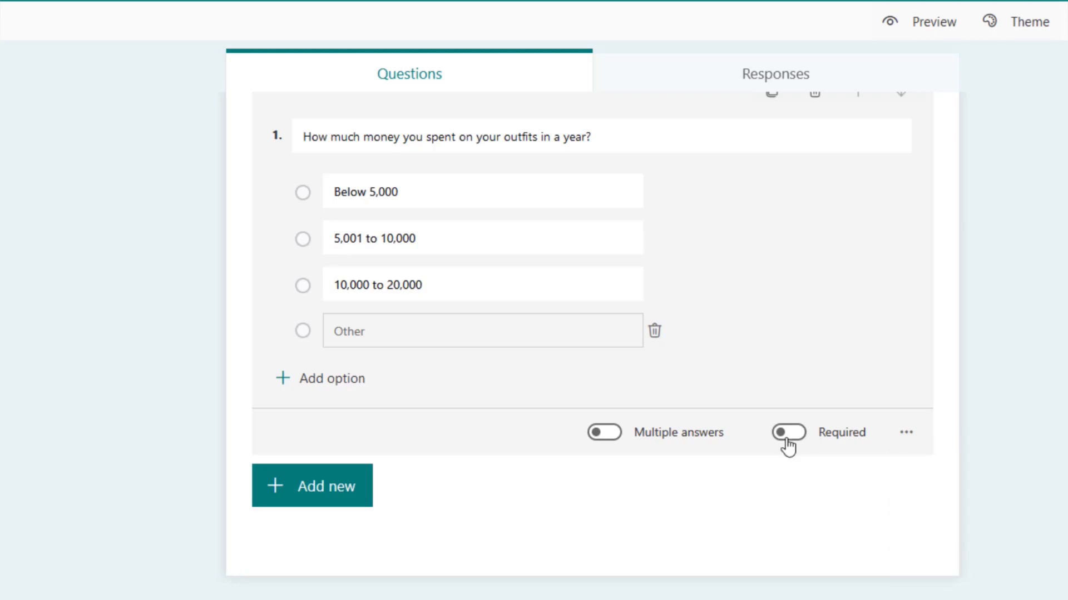
left_click(785, 442)
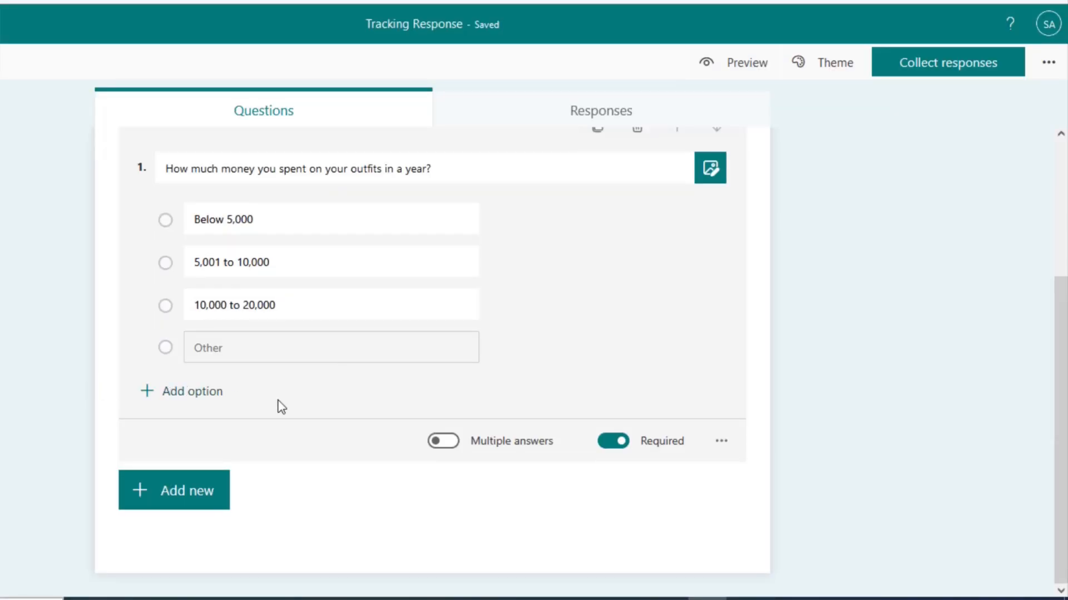
Add a new section to the form after the outfit spending question.
left_click(172, 499)
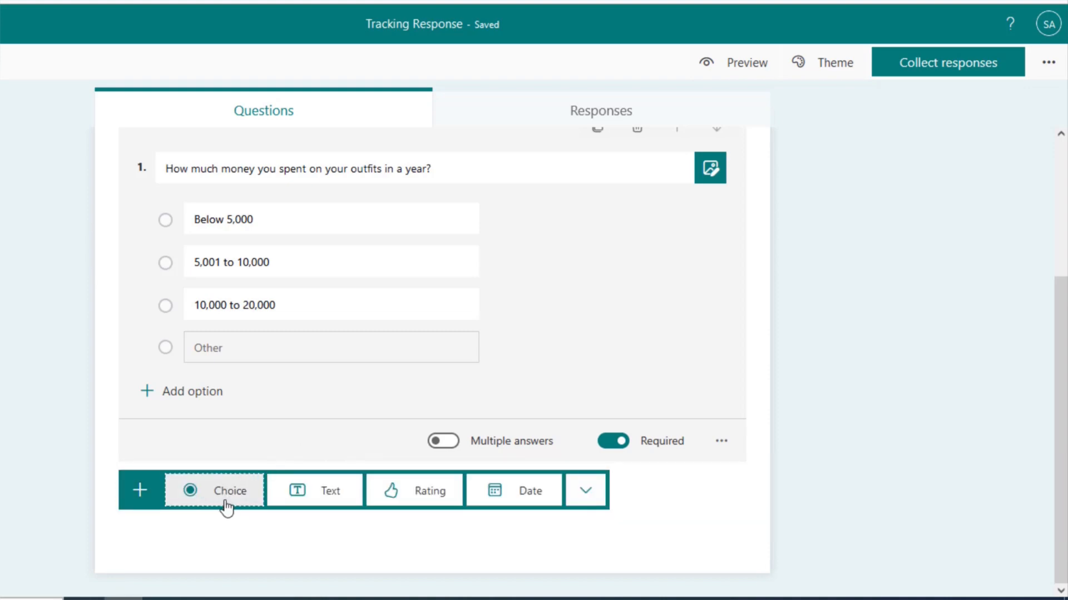
left_click(585, 492)
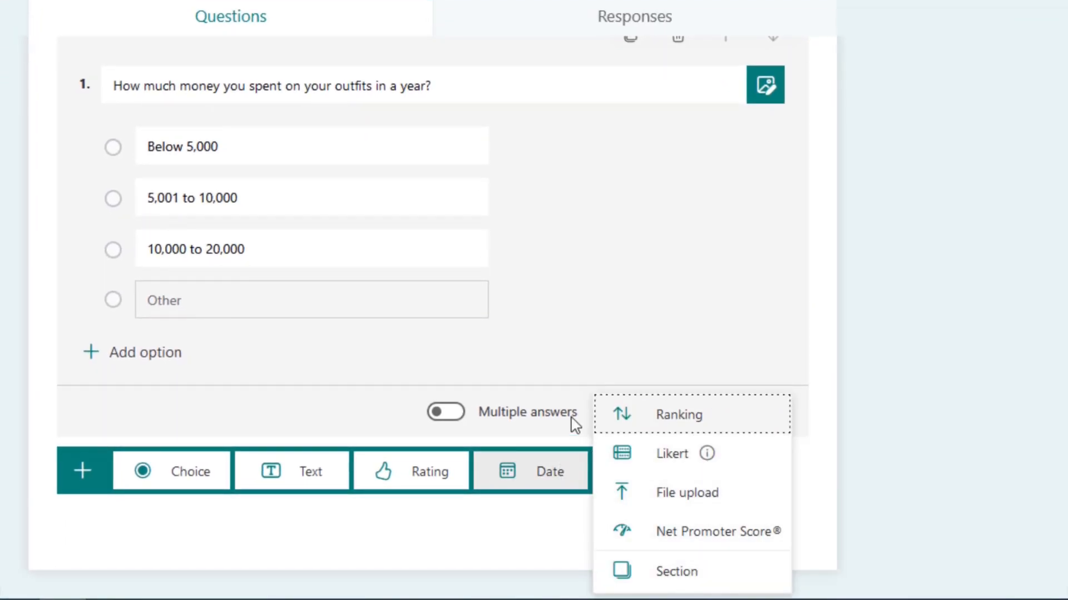
left_click(656, 573)
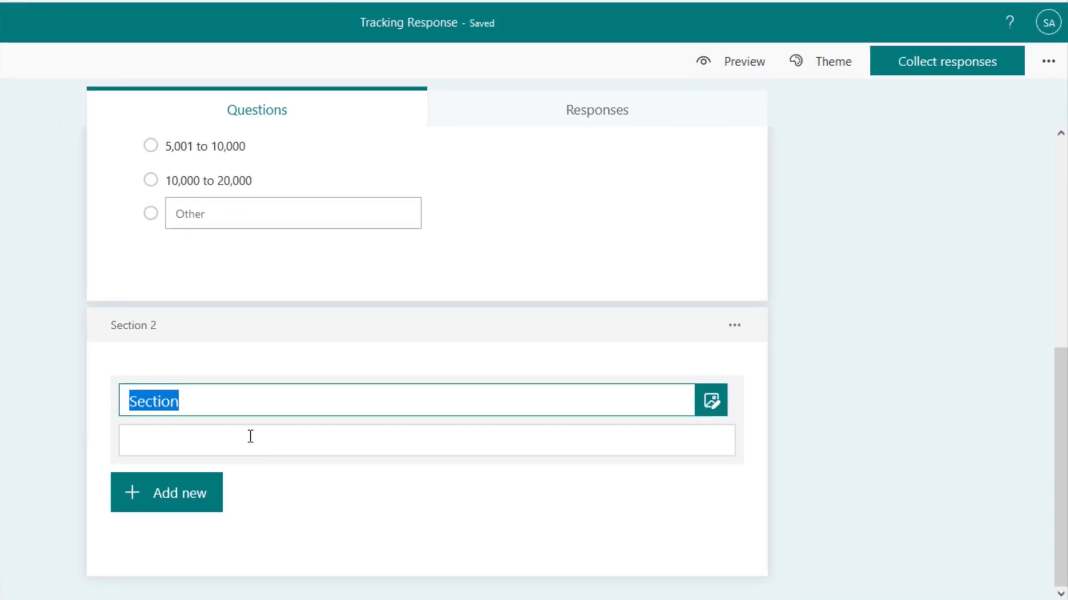
scroll(250, 436, "up", 3)
scroll(250, 436, "down", 2)
scroll(249, 437, "up", 4)
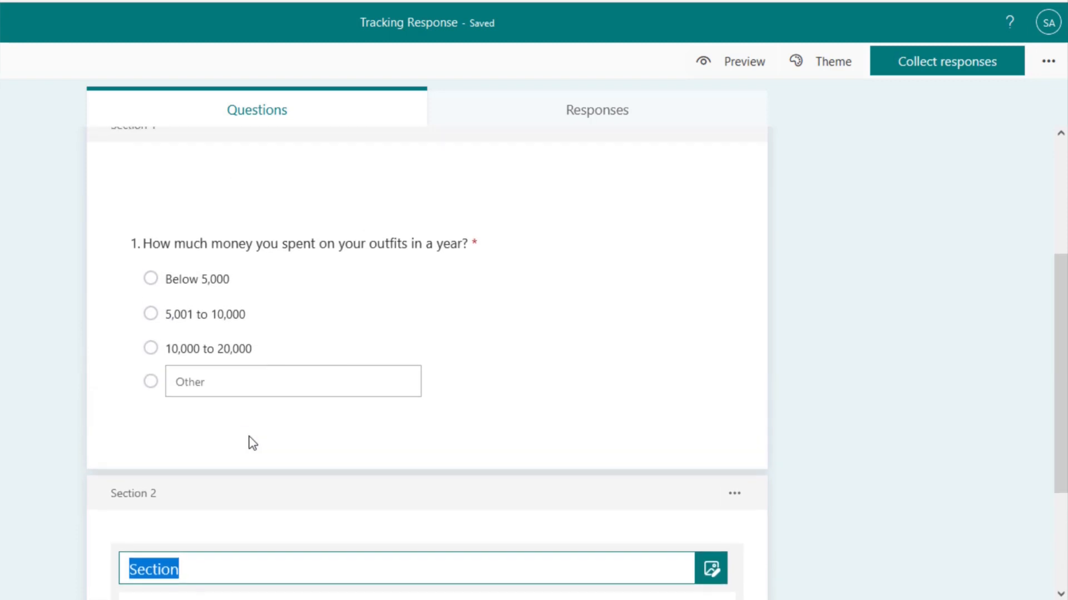
scroll(249, 437, "down", 6)
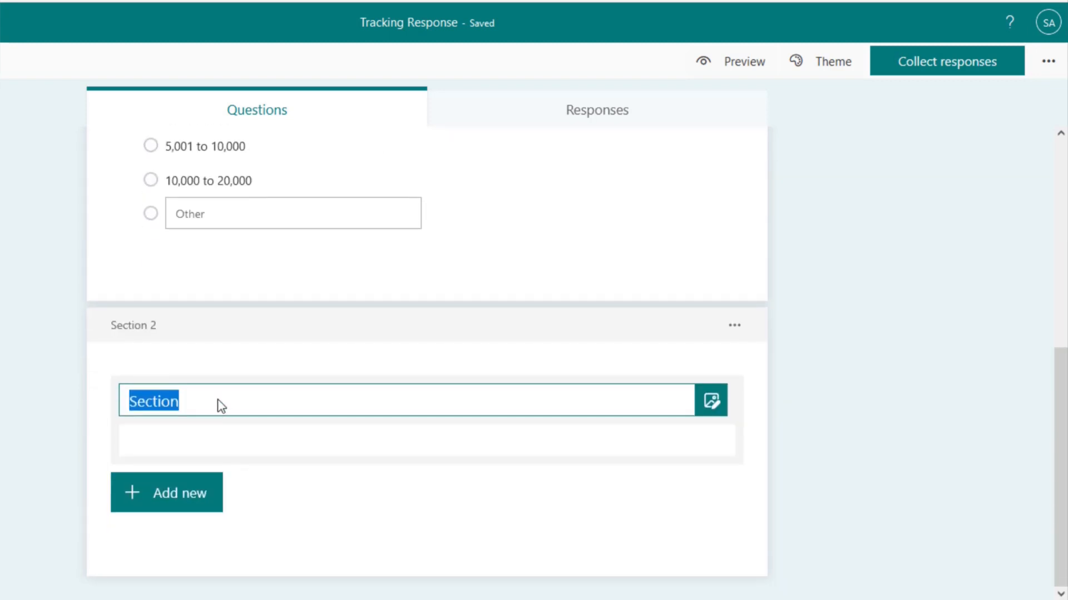
Try "Rating" as the title of Section 2, and restore the title to "Section".
left_click(221, 406)
left_click_drag(222, 406, 129, 400)
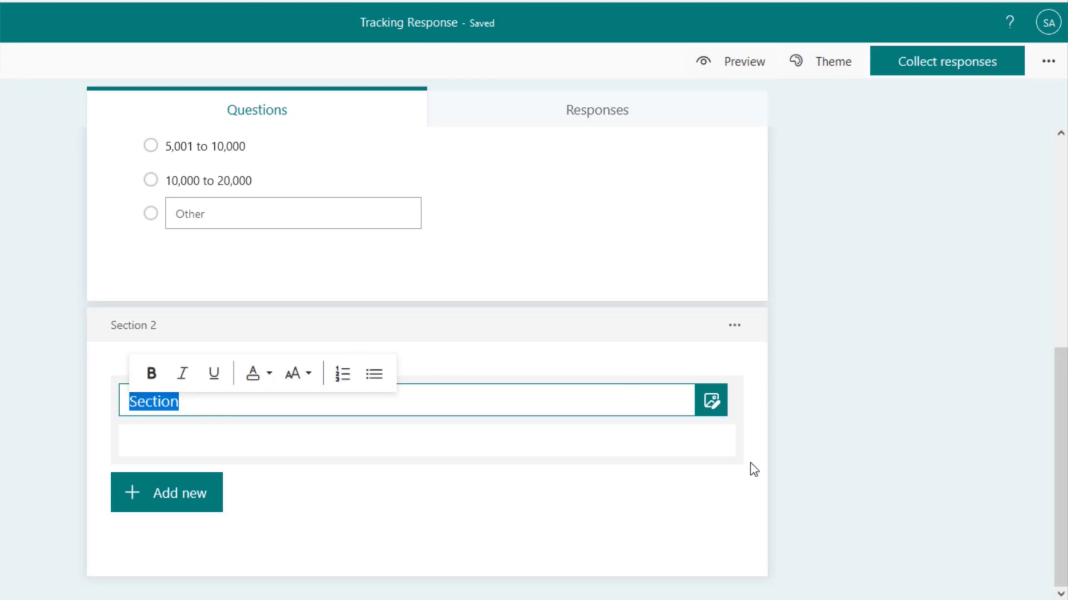
type("Rating")
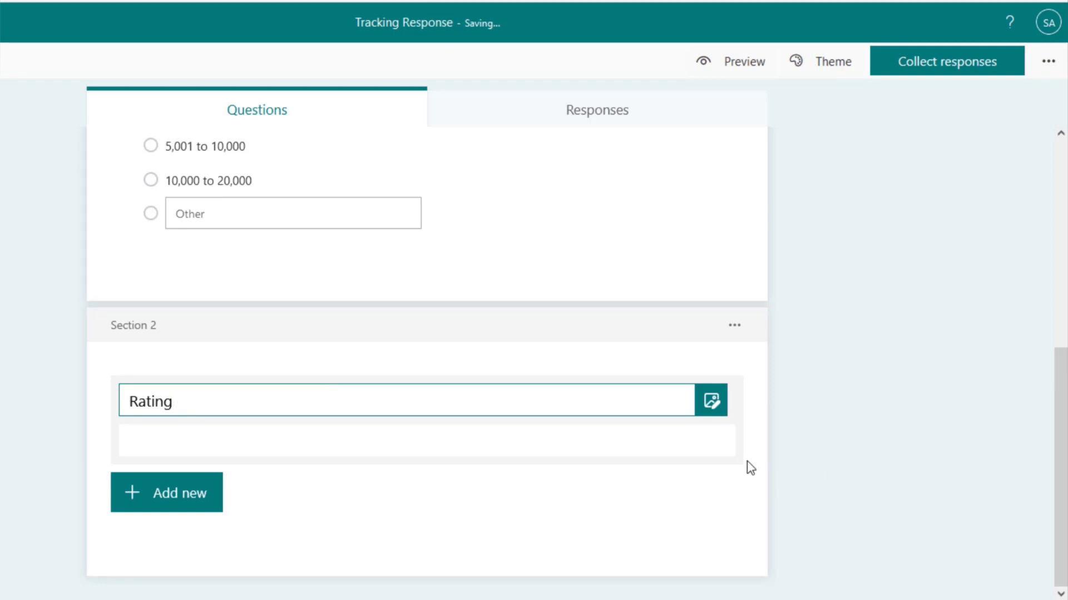
key("BackSpace")
key("BackSpace")
key("BackSpace")
key("BackSpace")
key("BackSpace")
key("BackSpace")
type("Section")
Add a choice question to Section 2 with the text "Is the new Outfits in the market Attracts you?".
left_click(196, 487)
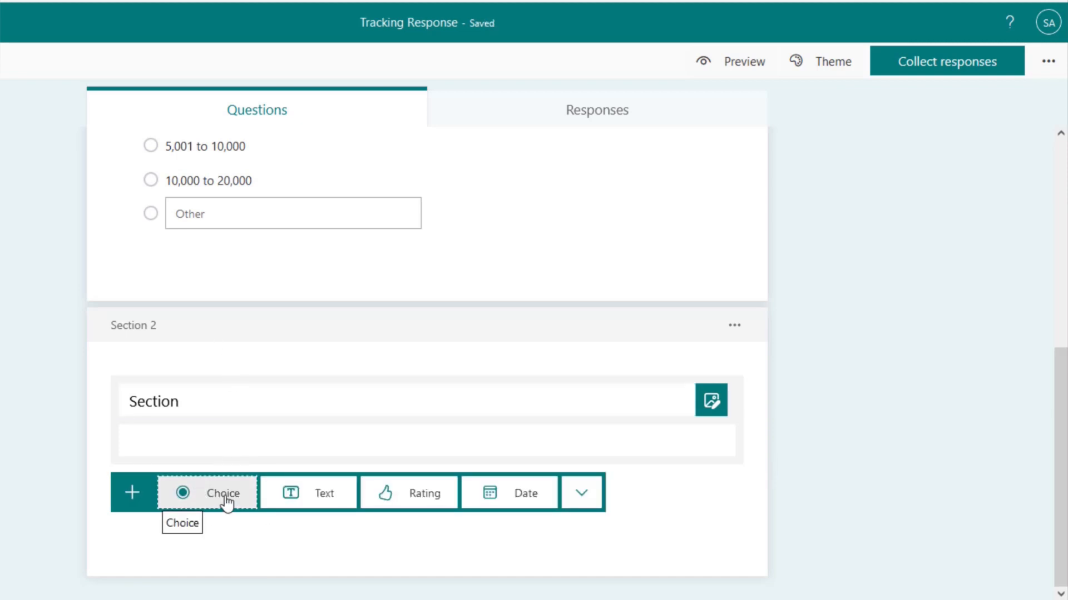
left_click(225, 495)
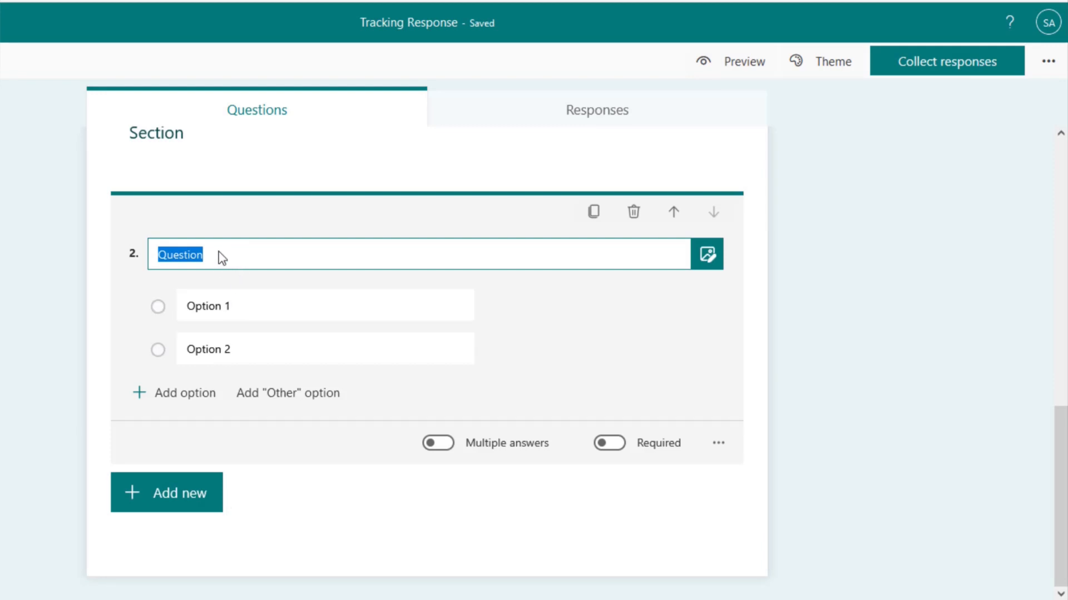
type("Is")
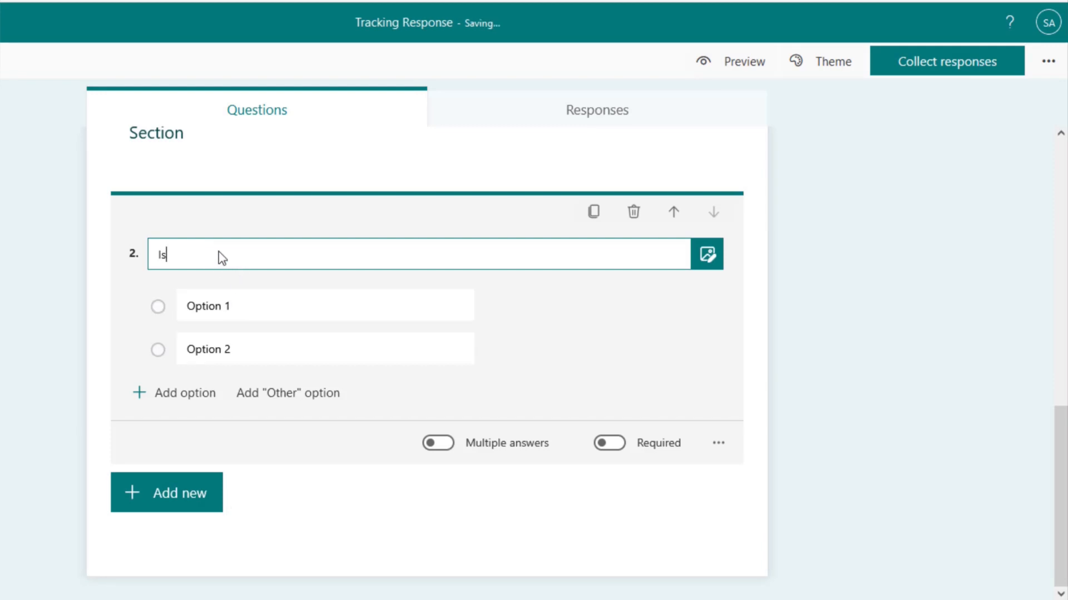
type(" yt")
key("BackSpace")
type("the new")
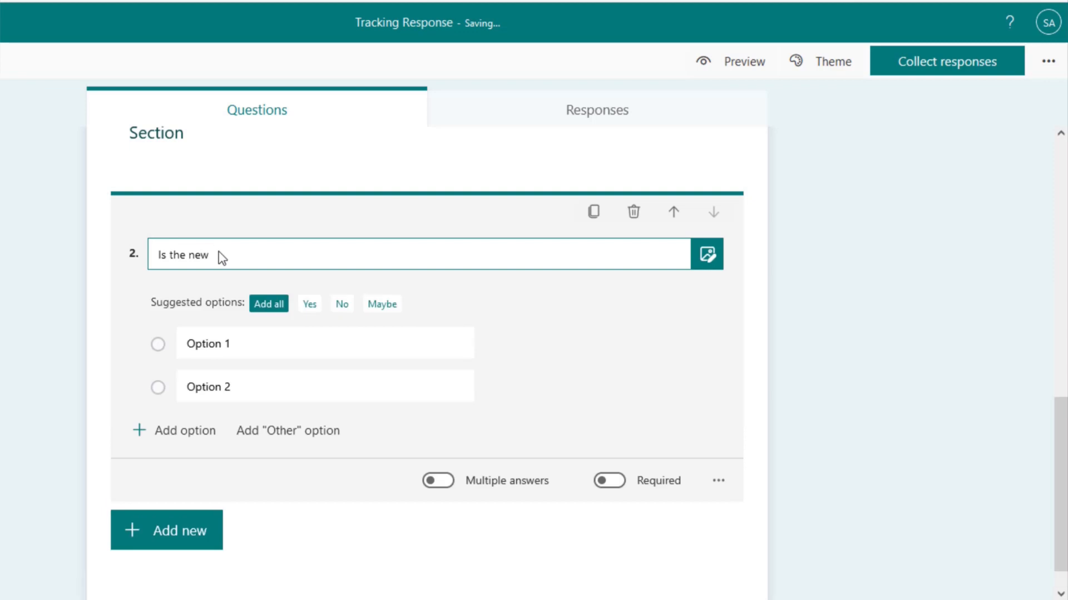
type(" Cutf")
type("its ")
type("in the ")
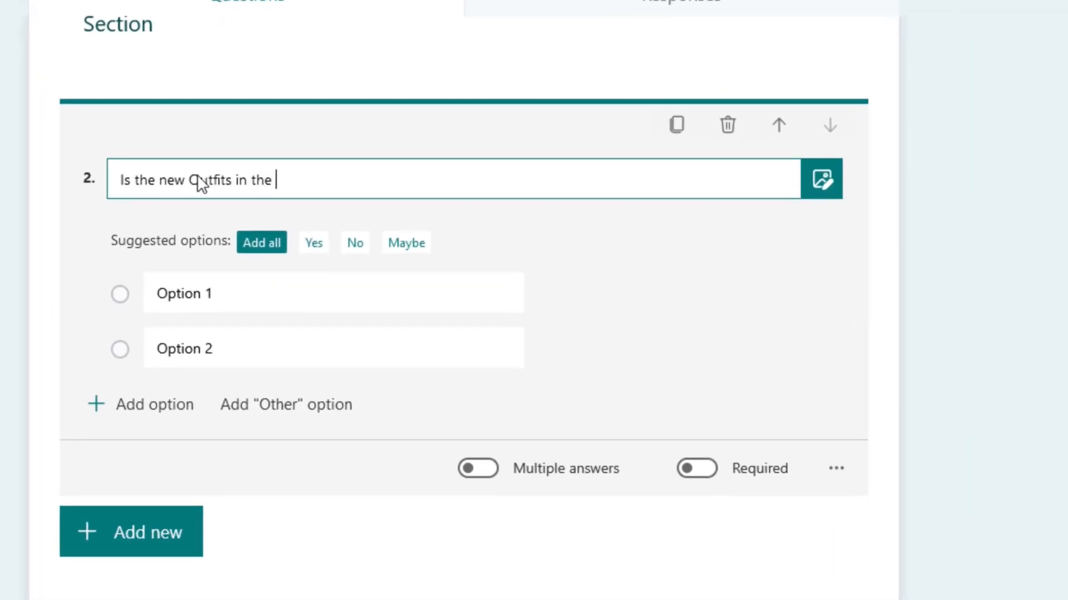
type("market Attracts ")
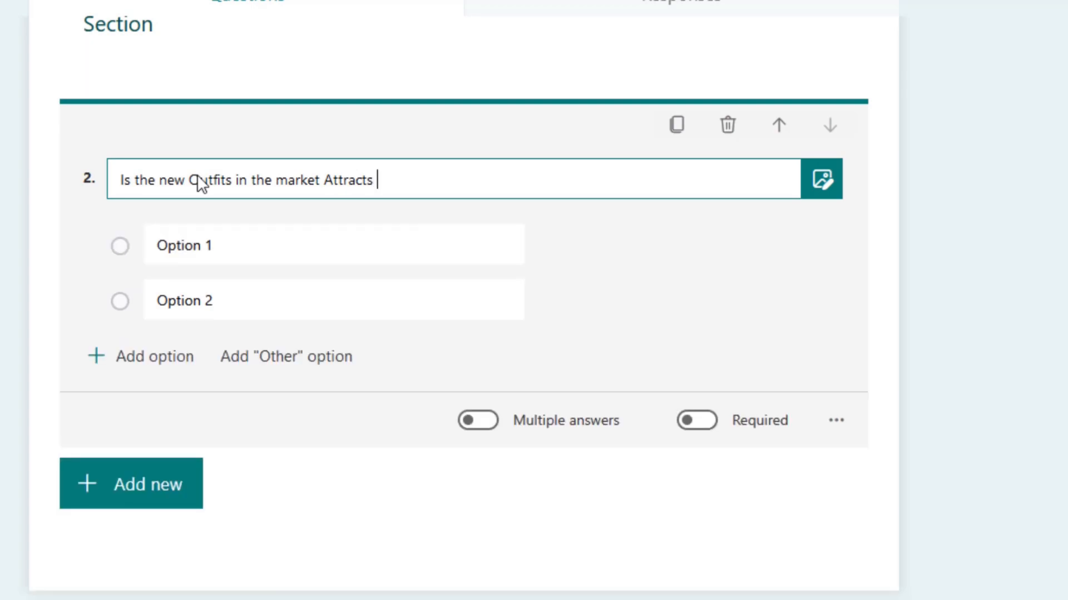
type("you?")
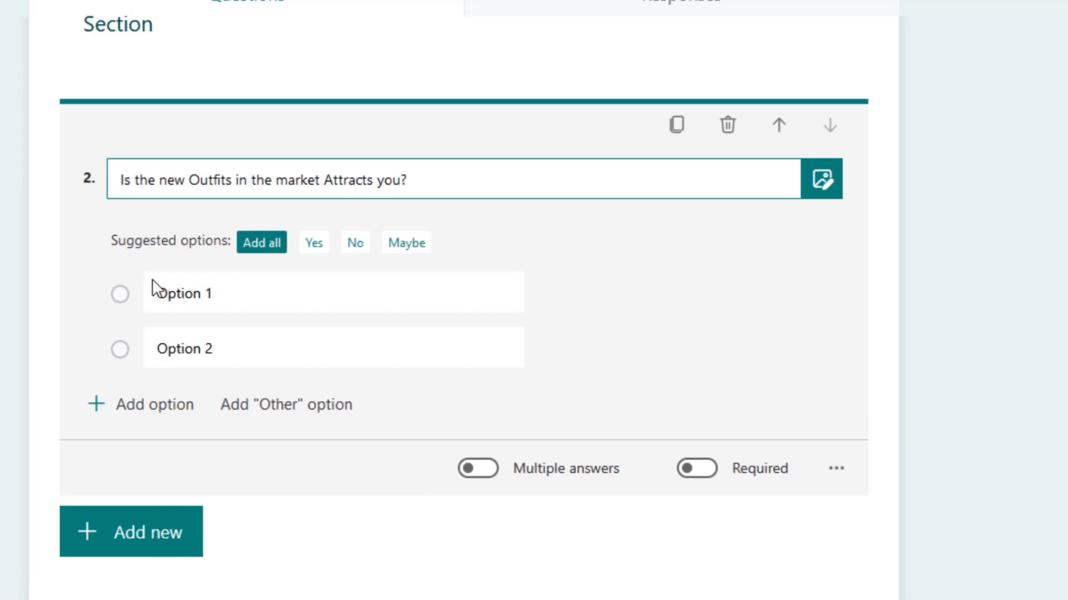
Add all the suggested answers Yes, No and Maybe to the question and make it a drop-down.
left_click(253, 248)
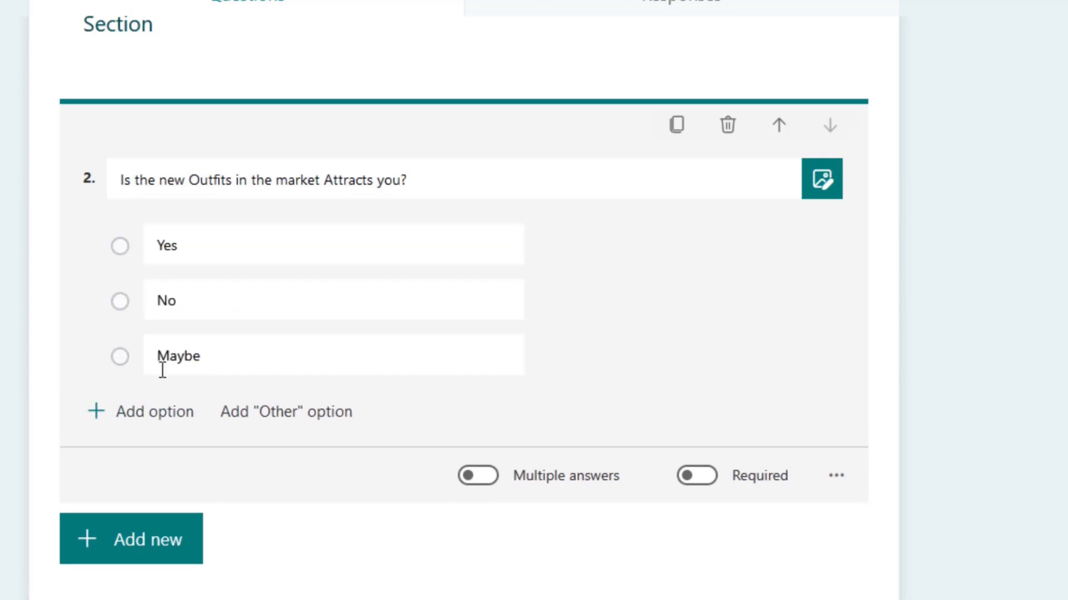
scroll(772, 503, "down", 1)
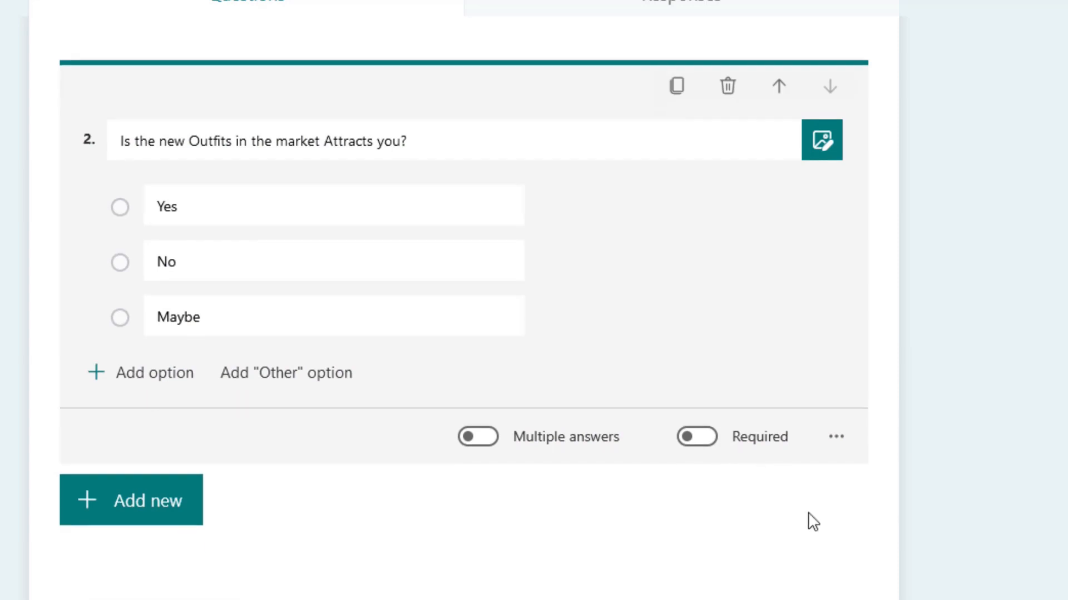
left_click(839, 421)
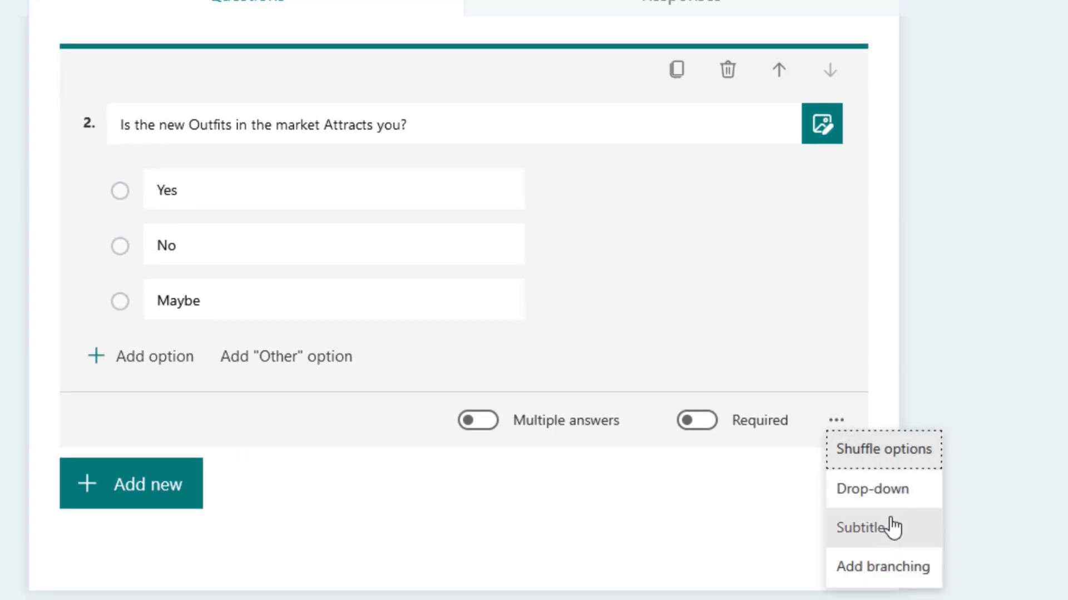
left_click(870, 490)
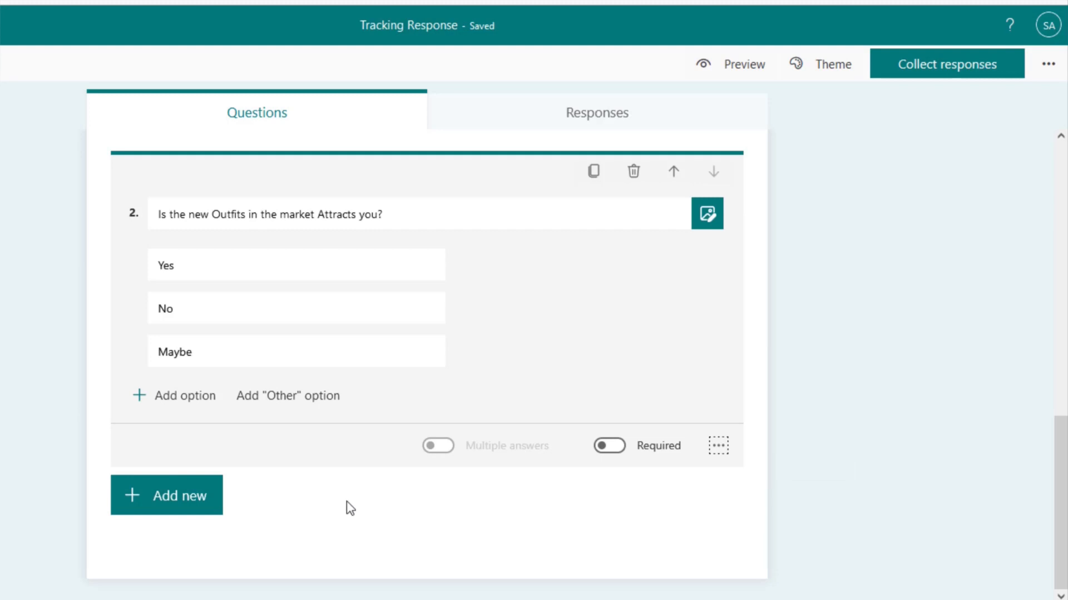
scroll(349, 507, "up", 3)
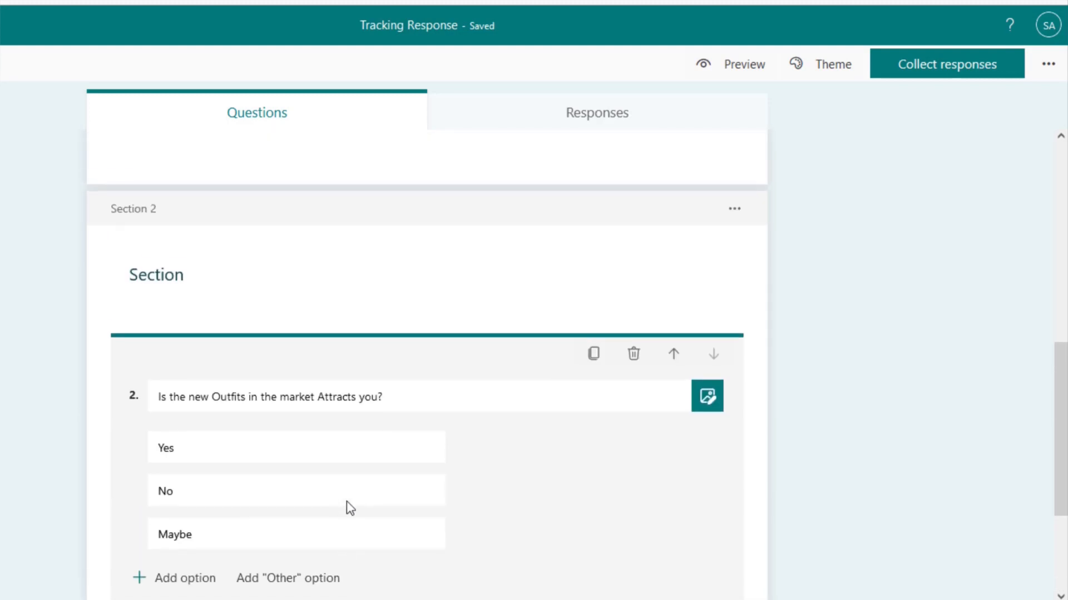
scroll(348, 507, "down", 3)
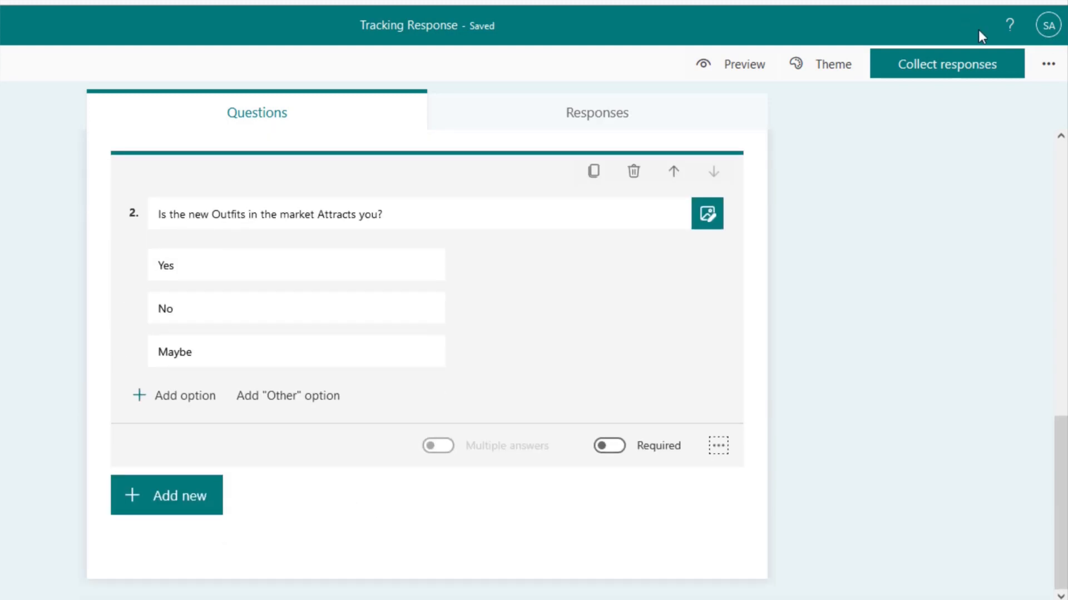
In the form settings, allow anyone to respond to the form.
left_click(1048, 66)
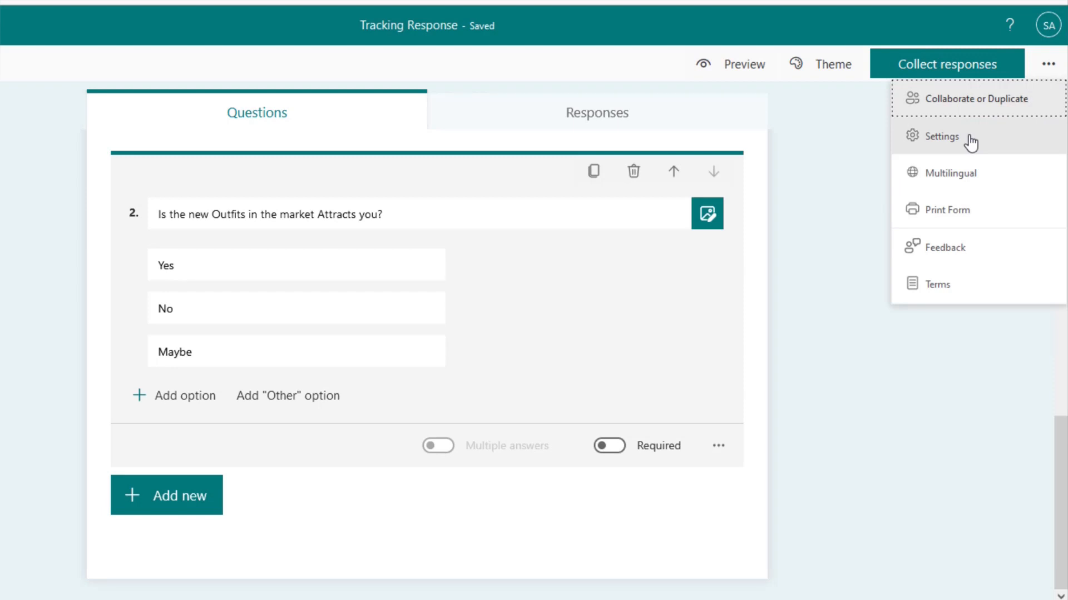
left_click(970, 143)
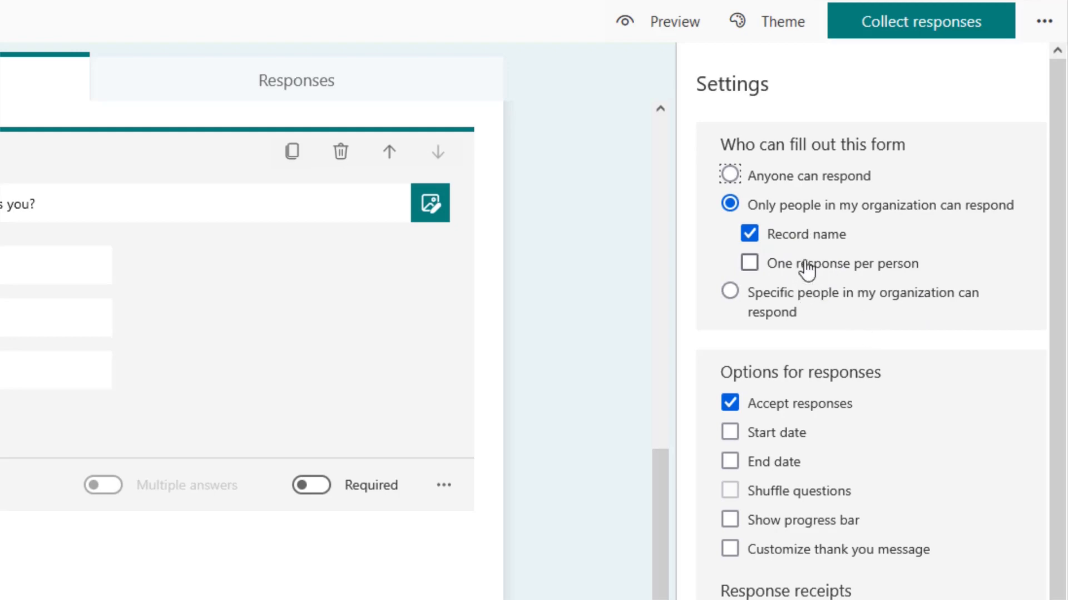
left_click(769, 181)
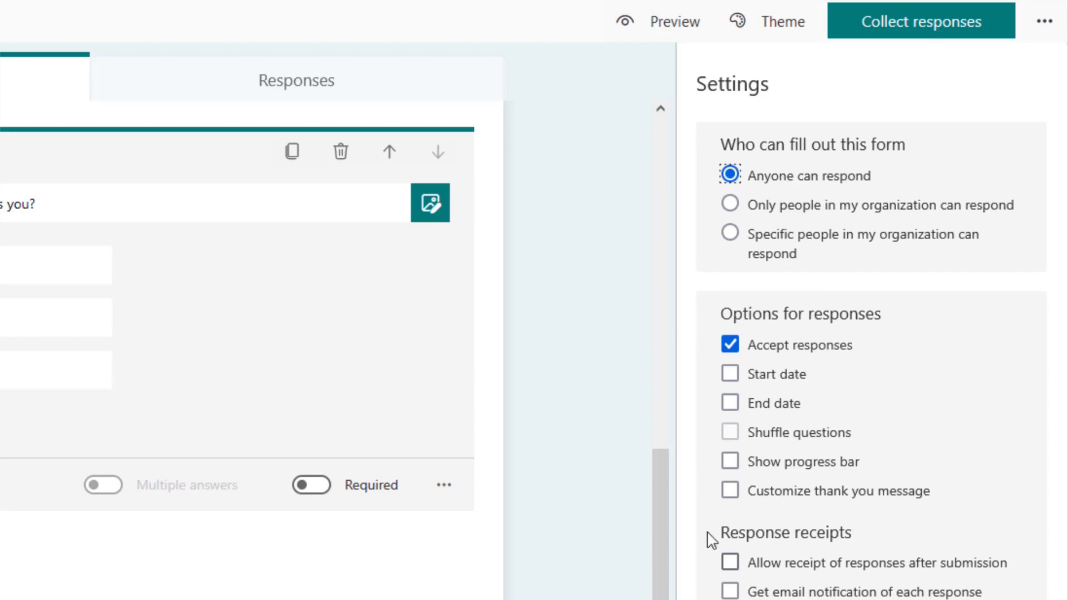
Turn on the custom thank you message and set its text to "Thank You for Your Response".
left_click(758, 500)
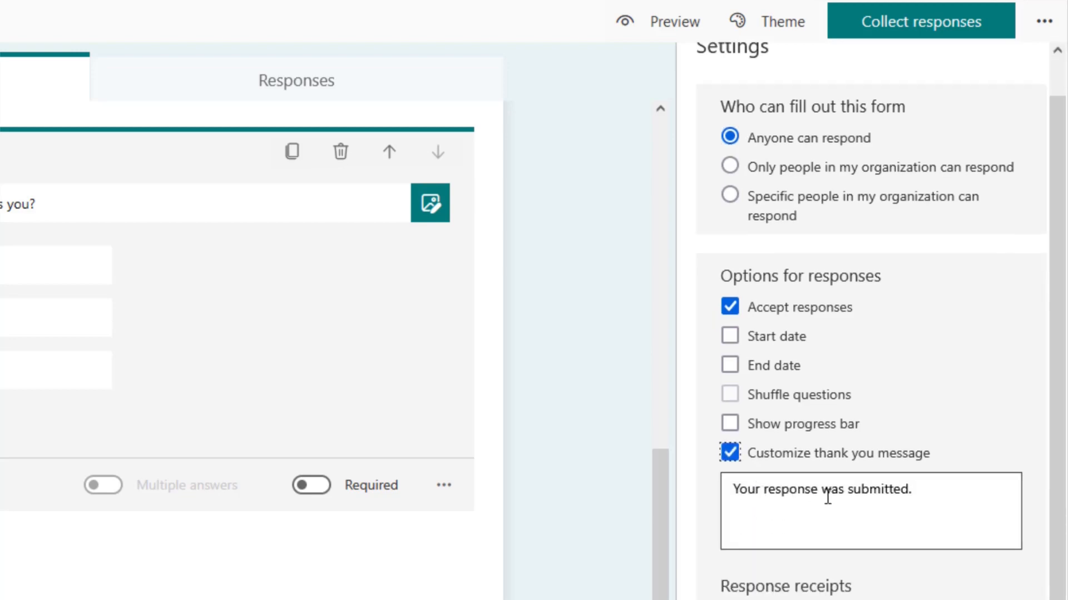
triple_click(828, 490)
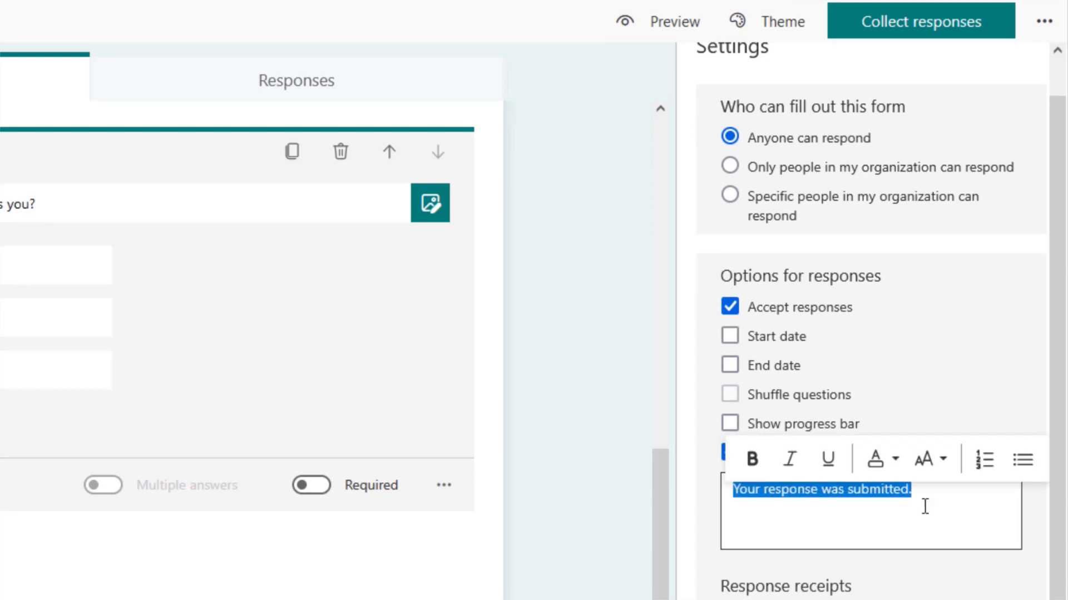
key("BackSpace")
type("Thank")
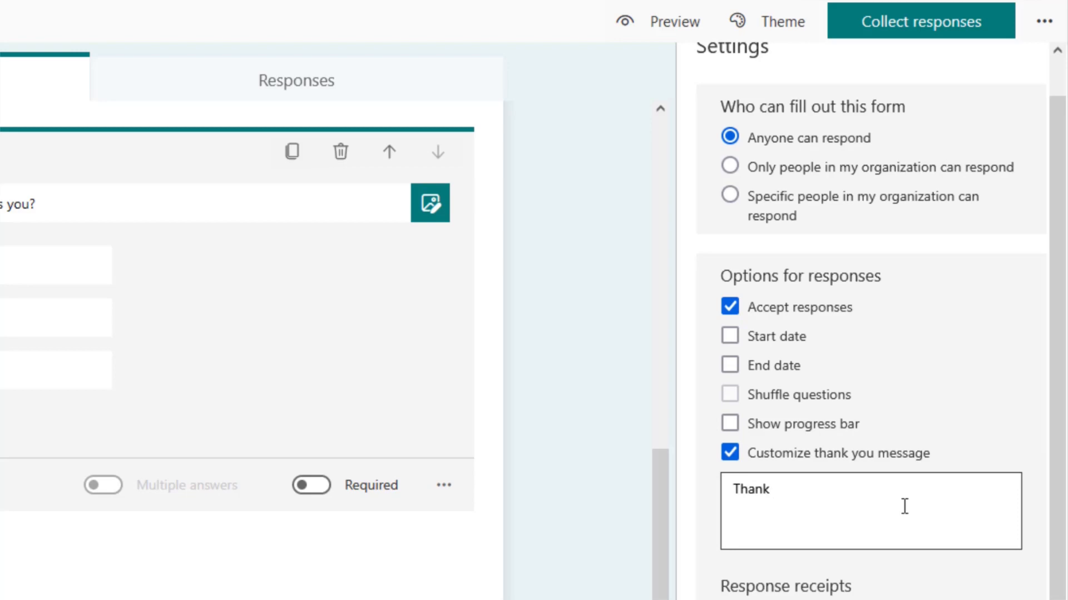
type(" You for Your Response")
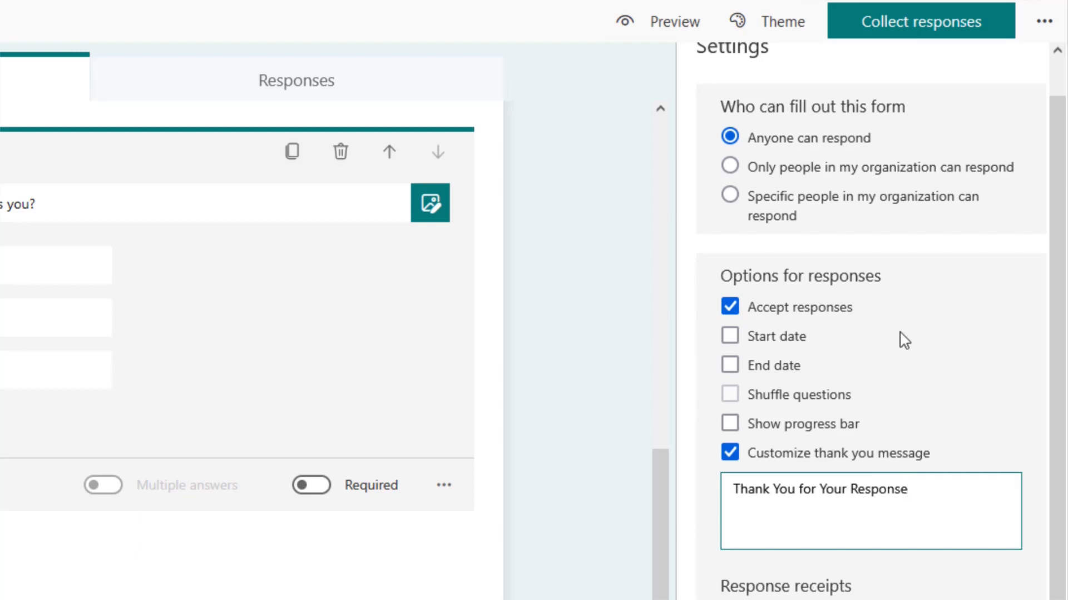
scroll(903, 365, "up", 1)
scroll(834, 320, "down", 1)
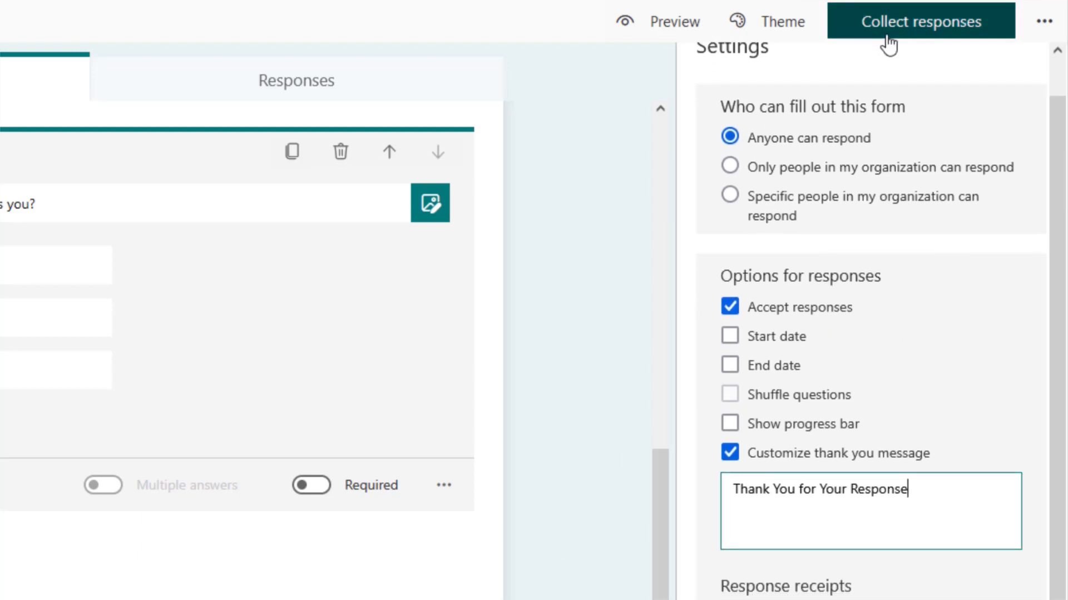
Shorten the form's link for collecting responses and view the form's QR code.
left_click(1044, 25)
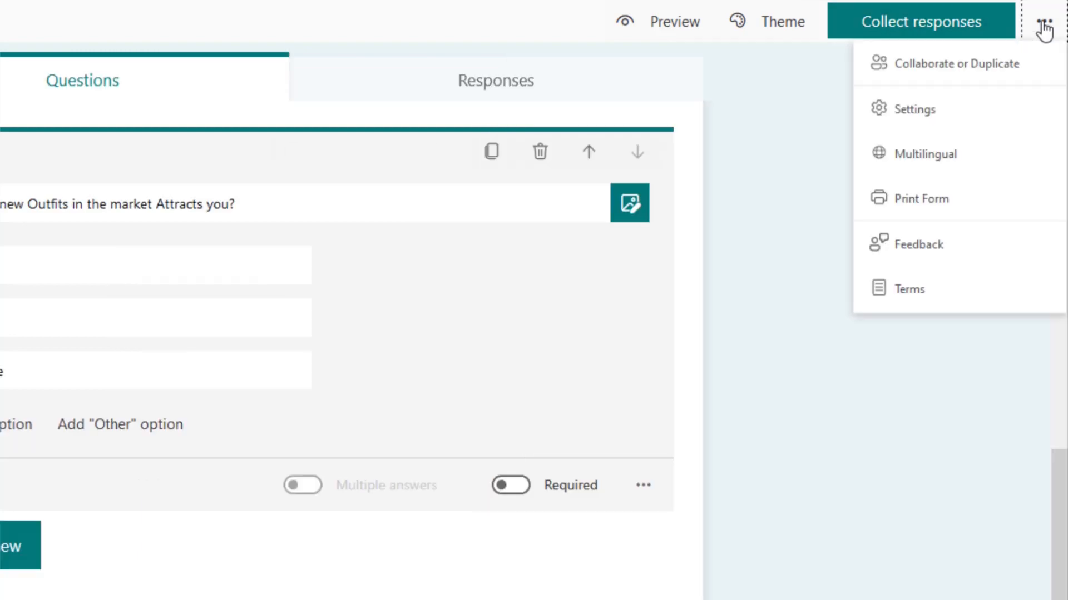
left_click(912, 33)
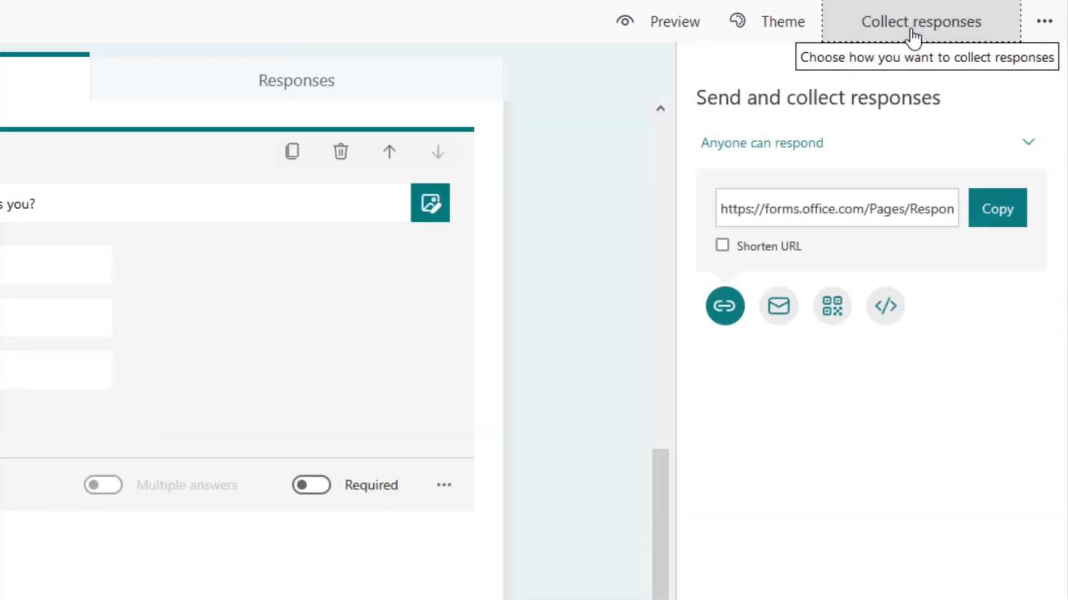
left_click(901, 146)
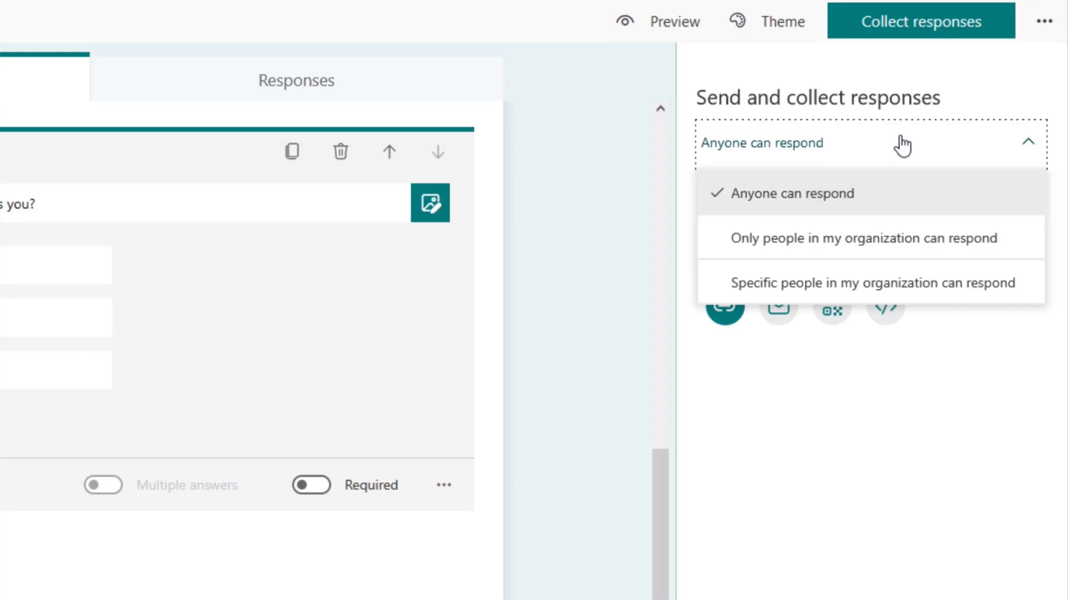
left_click(902, 146)
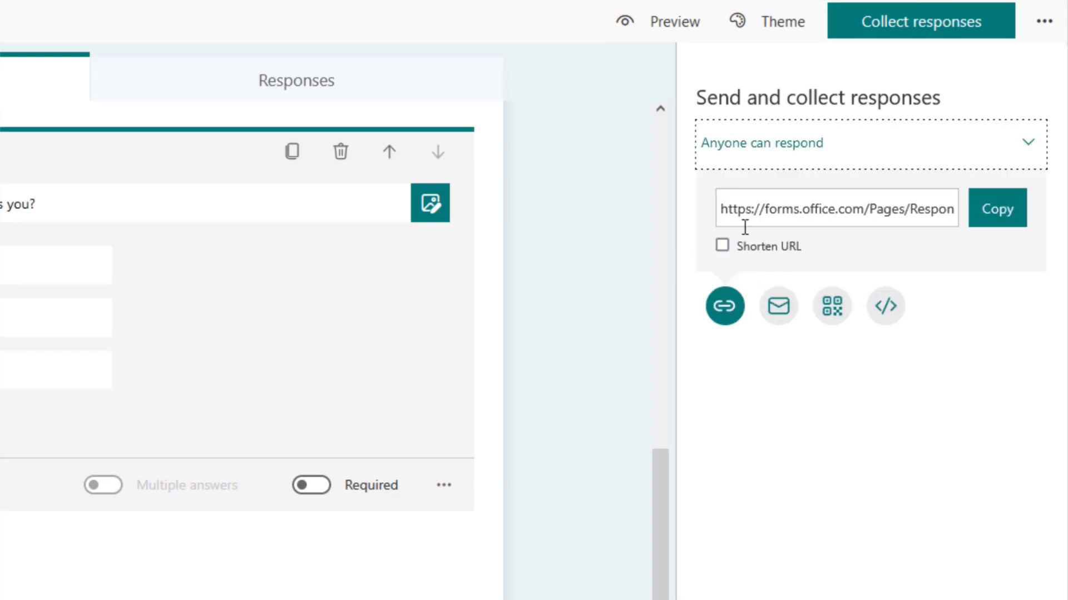
left_click(741, 246)
left_click(805, 210)
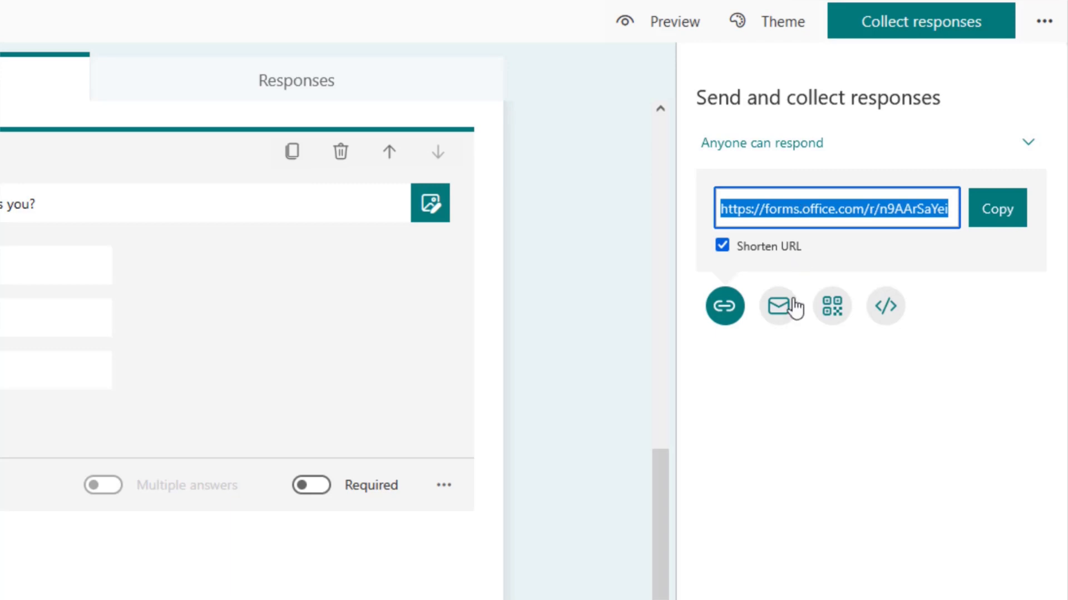
left_click(828, 311)
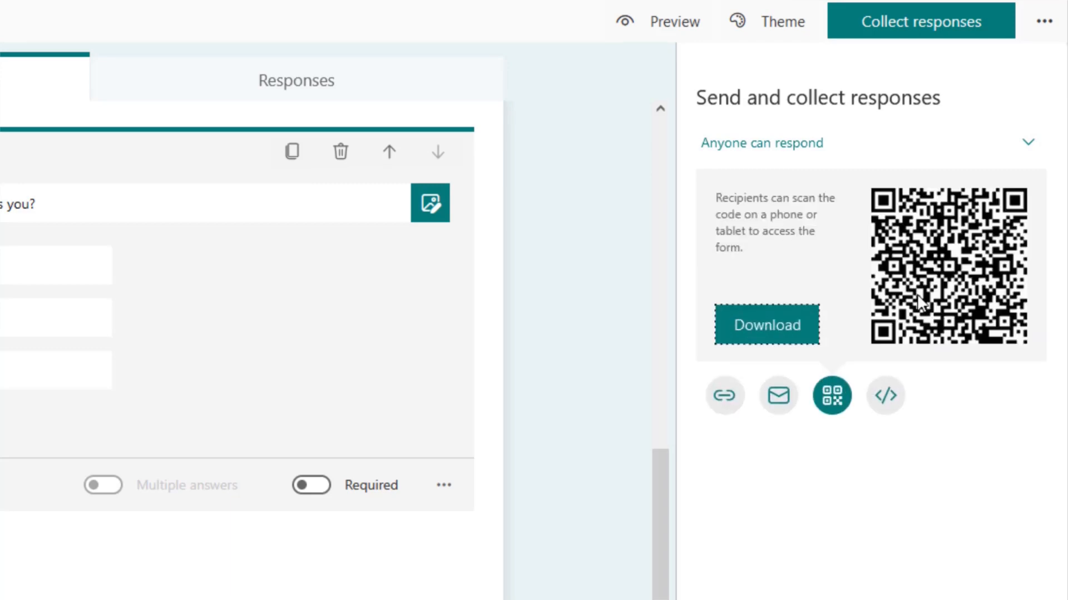
left_click(727, 394)
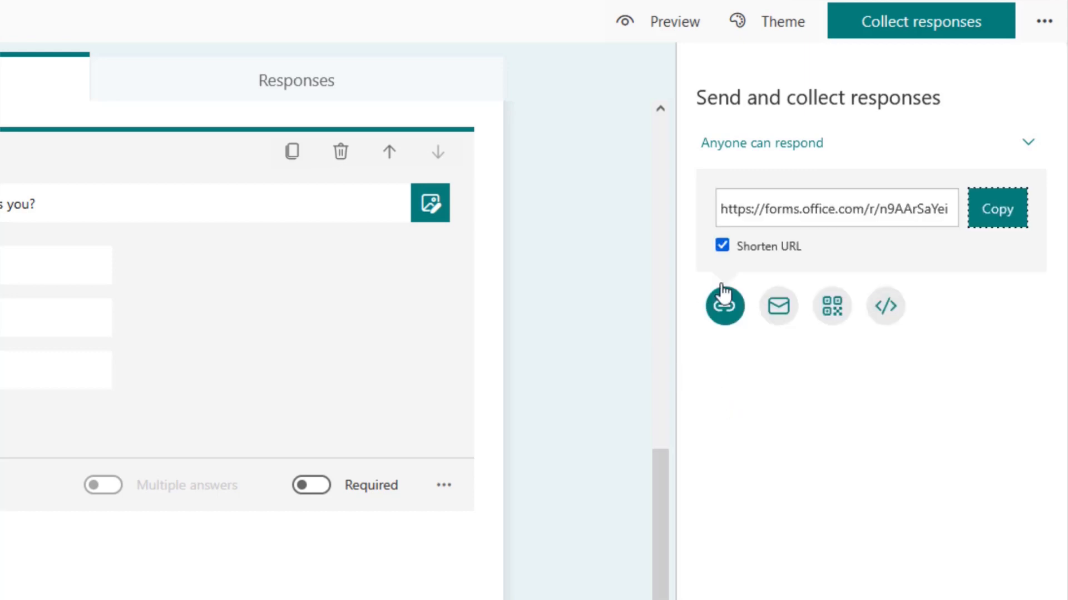
Copy the shortened form link and open it in Microsoft Edge.
left_click(817, 210)
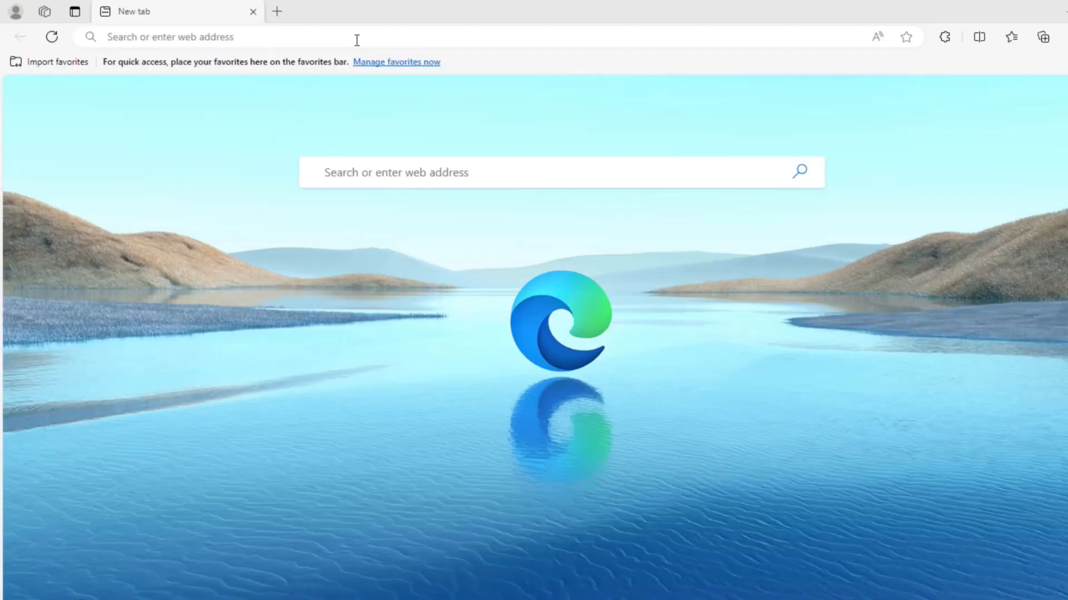
left_click(354, 40)
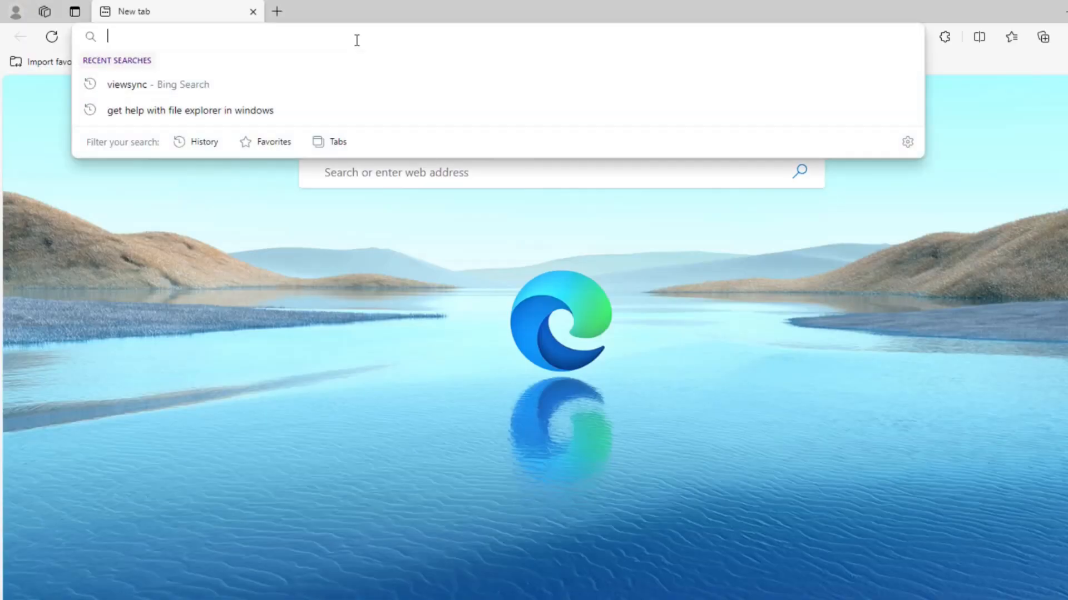
key("ctrl+v")
key("Return")
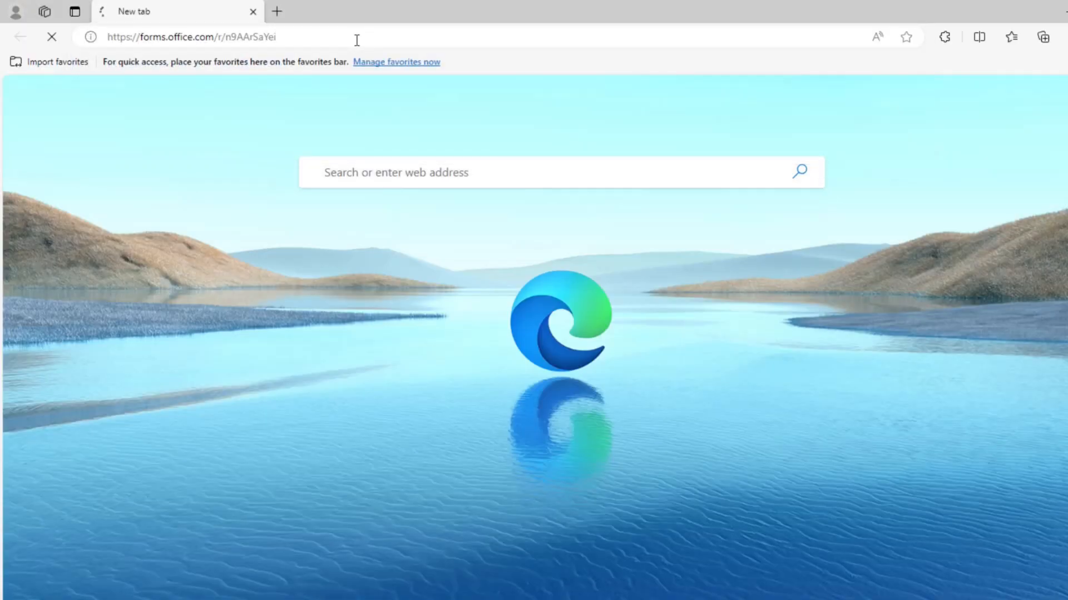
mouse_move(790, 599)
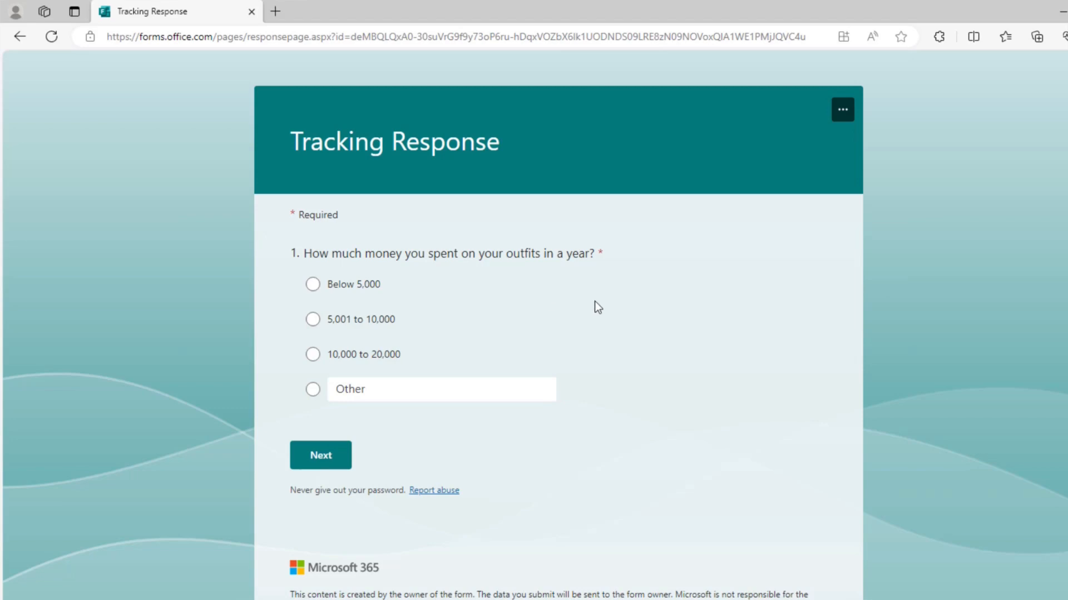
Answer the outfit spending question with "5,001 to 10,000" and continue to the second section.
scroll(632, 356, "down", 1)
left_click(392, 338)
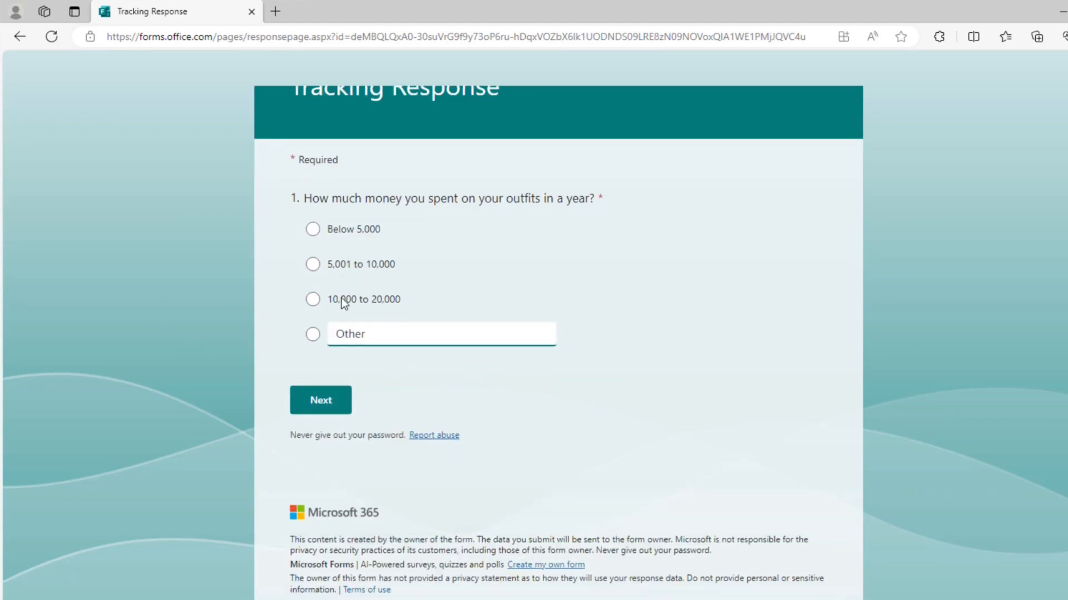
left_click(313, 264)
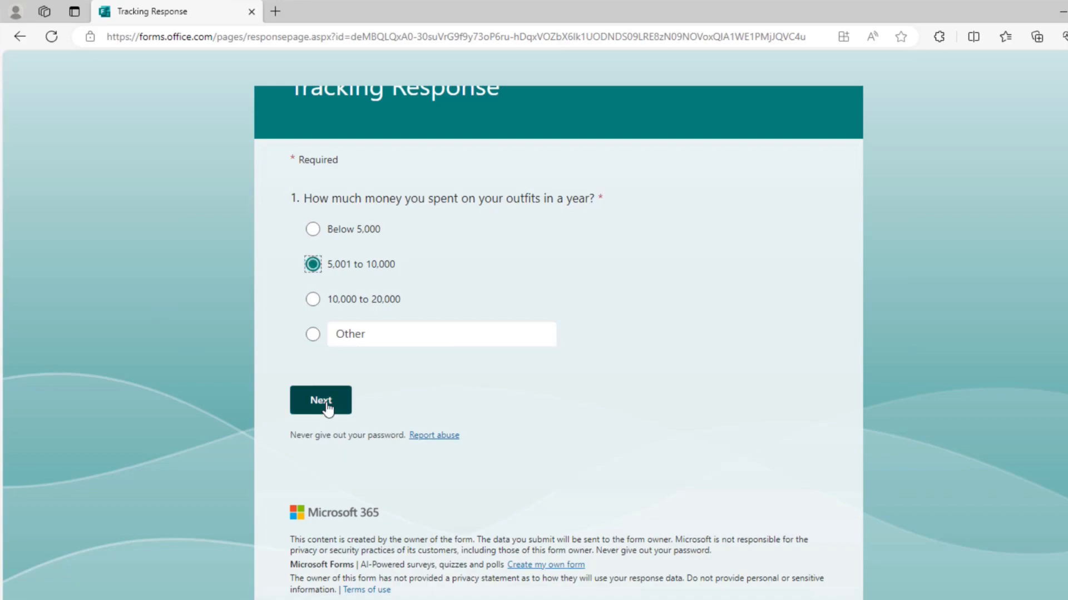
left_click(326, 404)
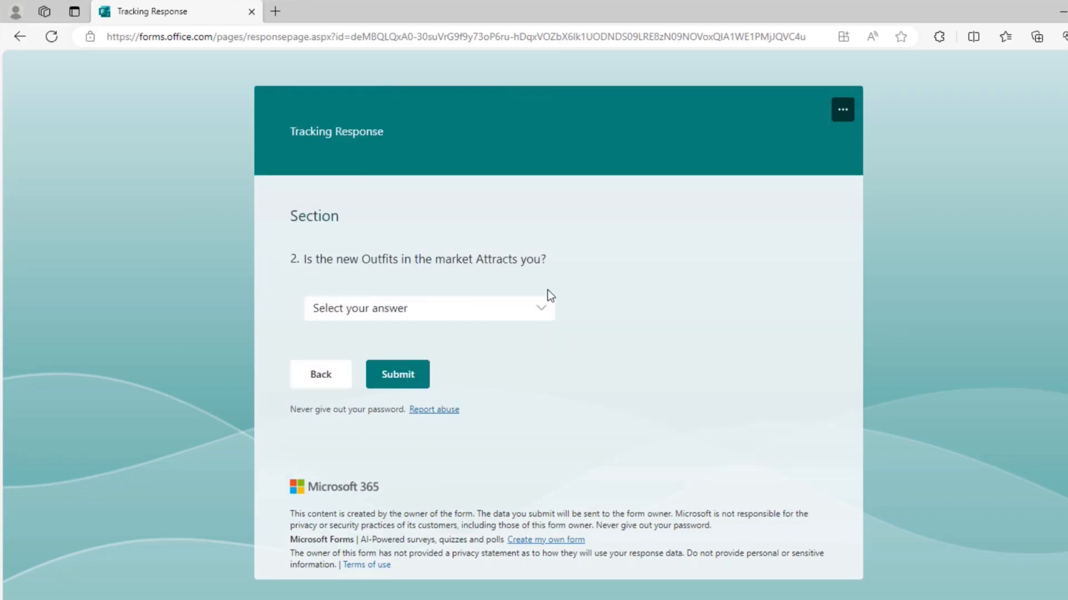
Answer the question about new outfits in the market with "Yes" and submit the response.
left_click(529, 316)
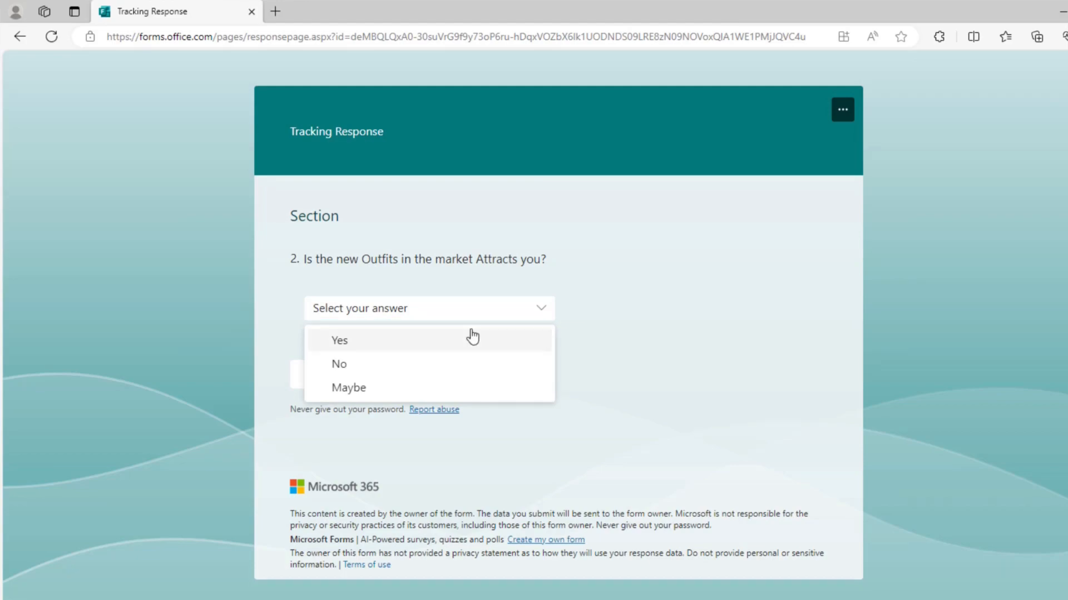
left_click(347, 340)
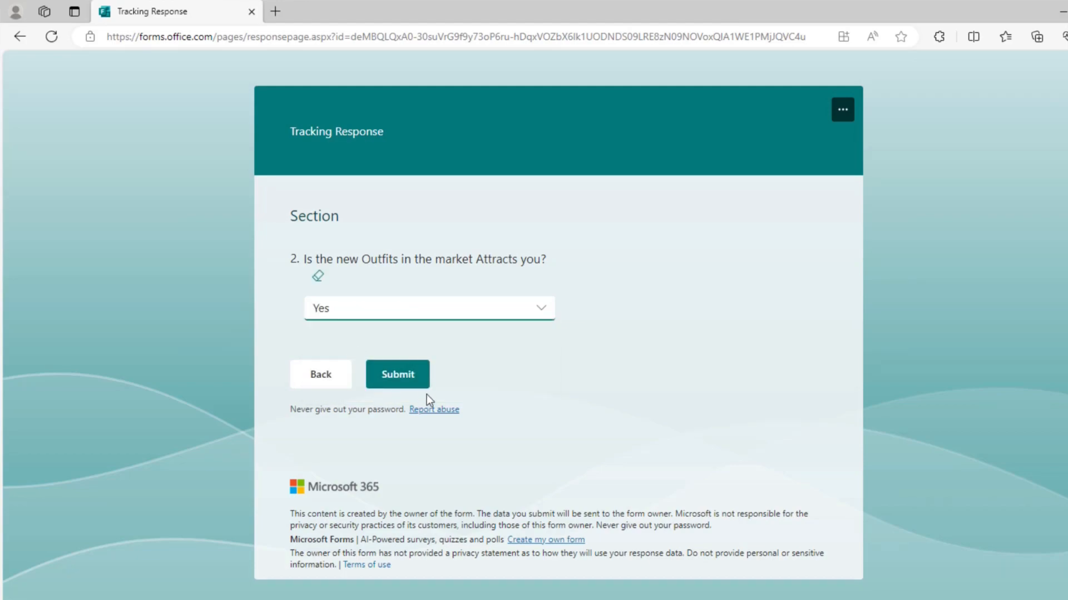
left_click(418, 376)
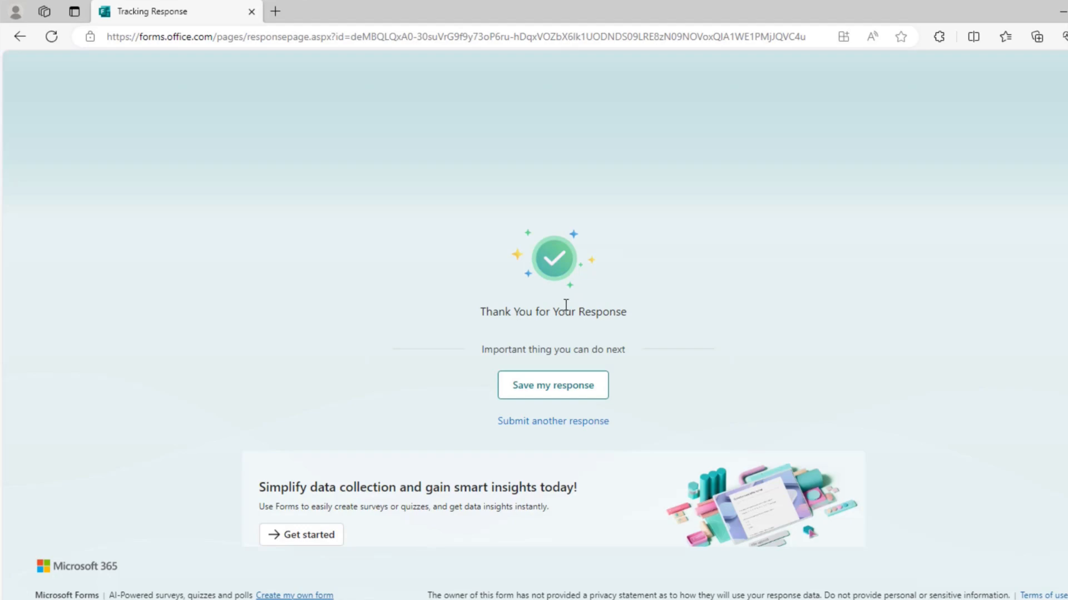
Submit another response with "10,000 to 20,000" for outfit spending and "Maybe" for the new outfits question.
left_click(547, 423)
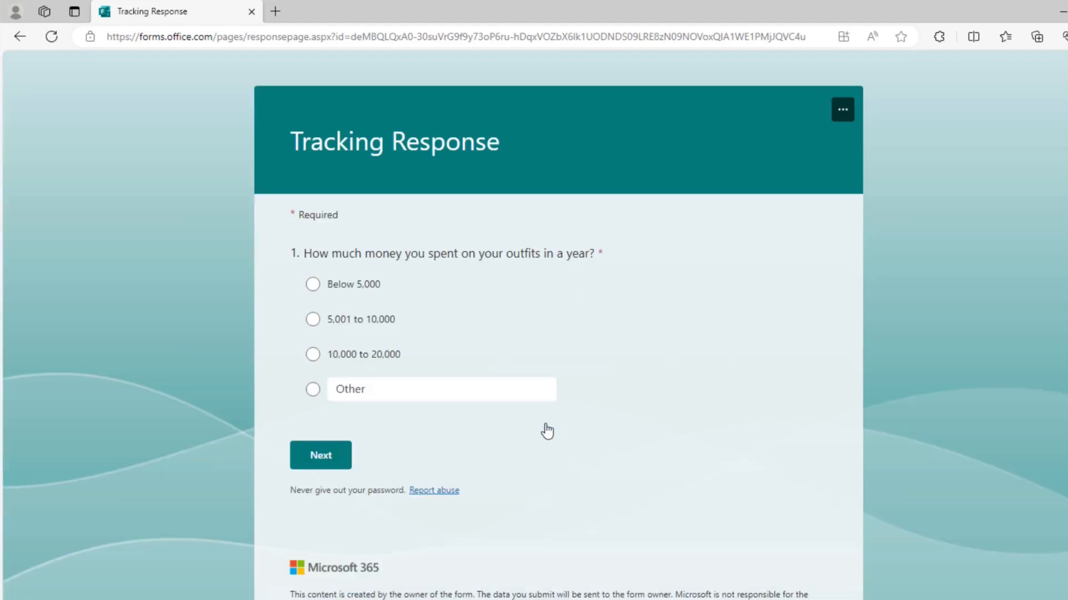
left_click(342, 355)
left_click(322, 453)
left_click(392, 320)
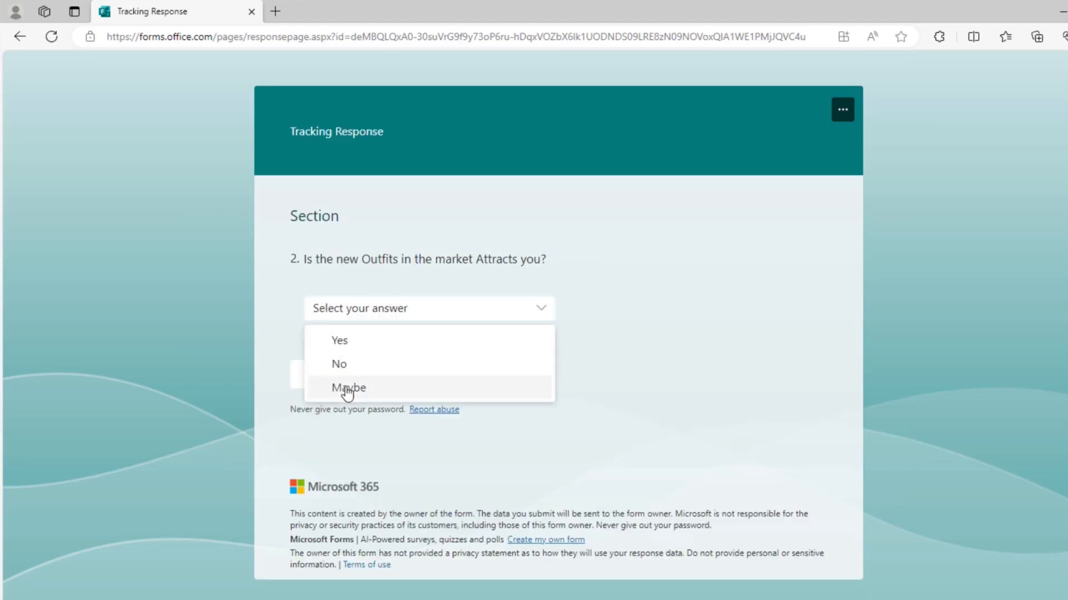
left_click(345, 388)
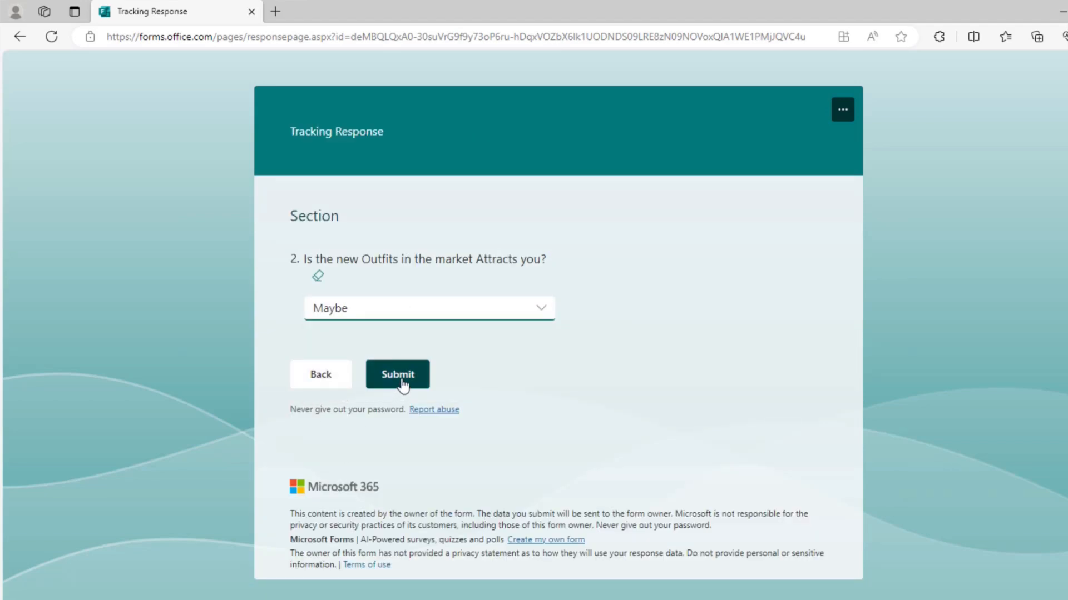
left_click(402, 382)
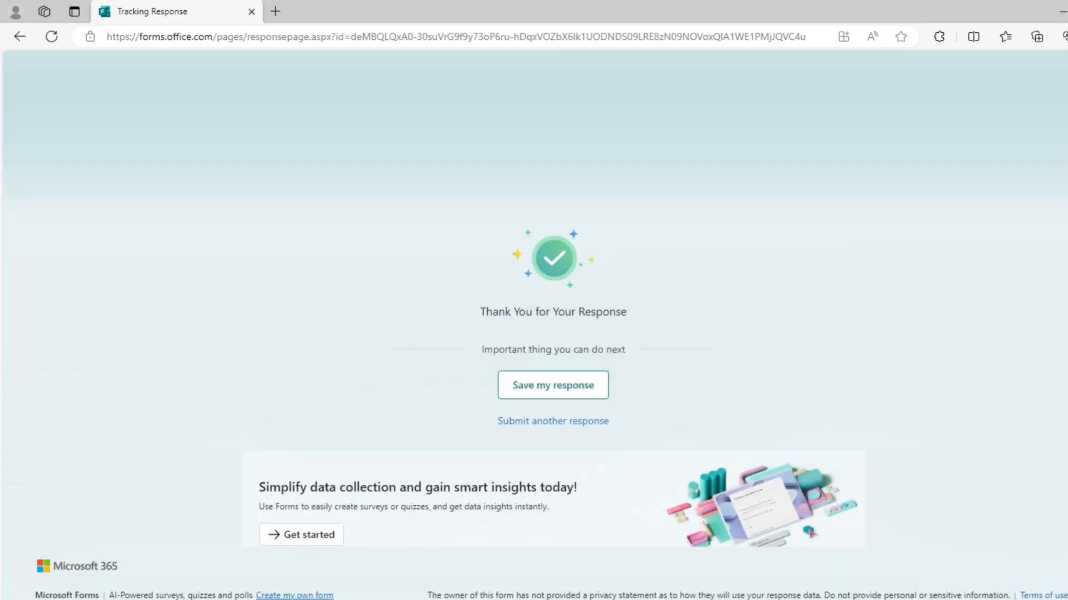
Switch to the Book 5.xlsx workbook and review the submitted responses and their times on the Form1 sheet.
key("alt+Tab")
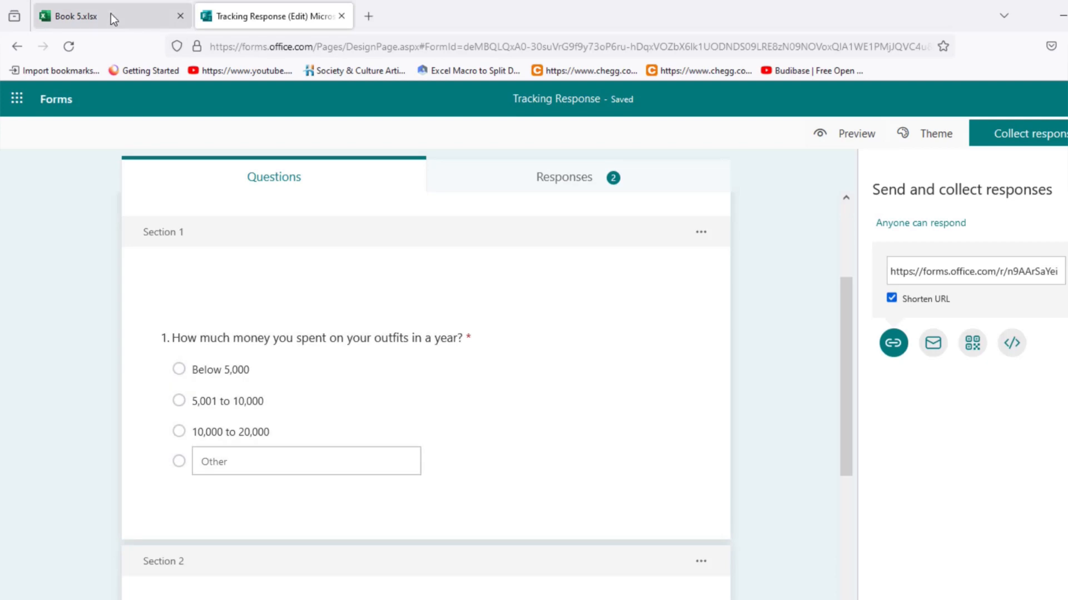
left_click(111, 13)
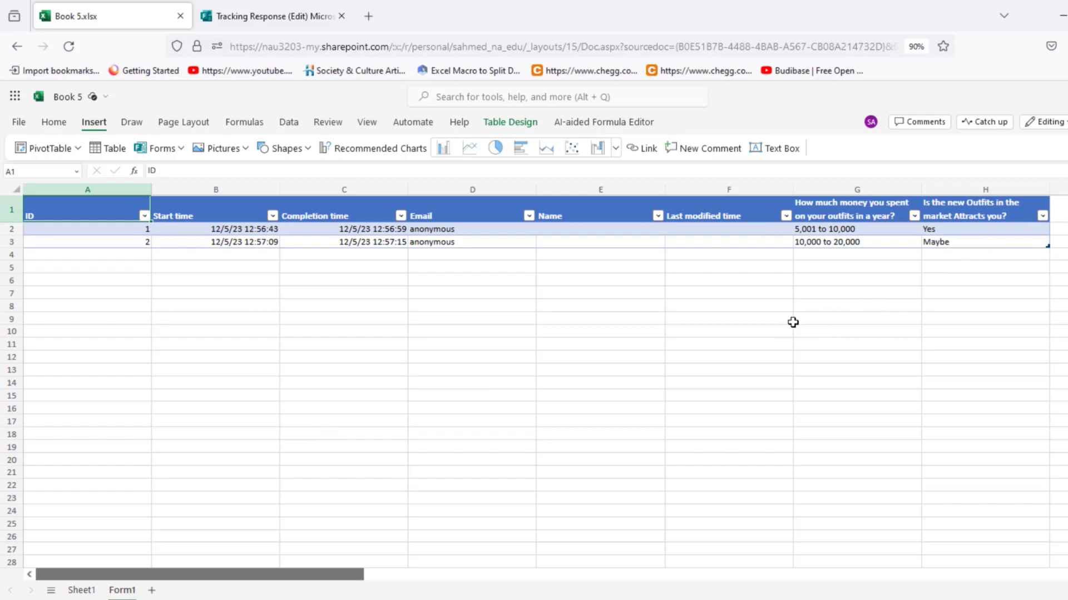
key("ctrl+plus")
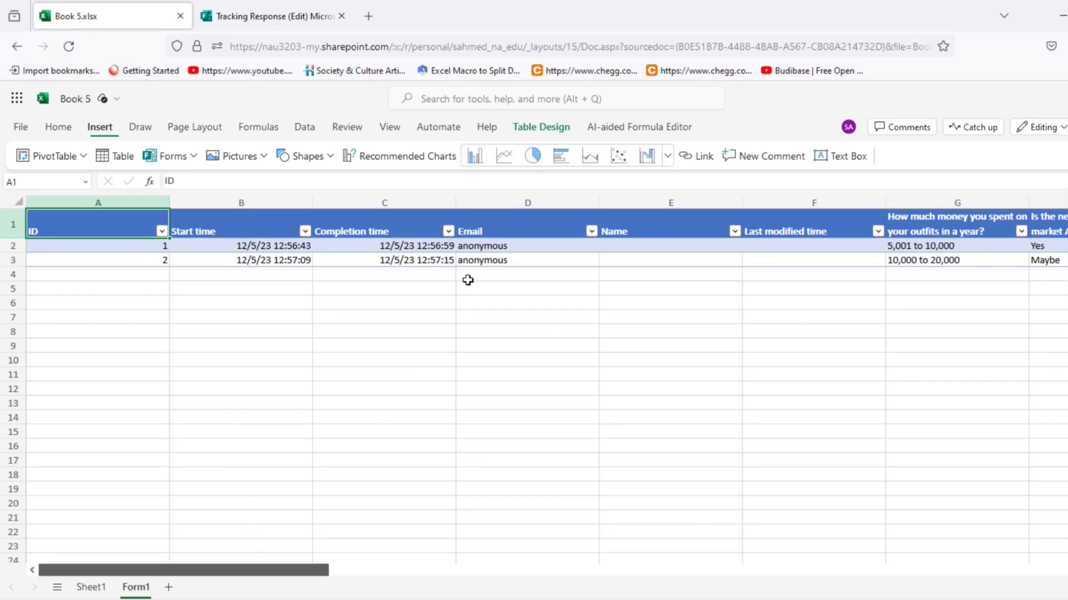
left_click_drag(463, 261, 795, 253)
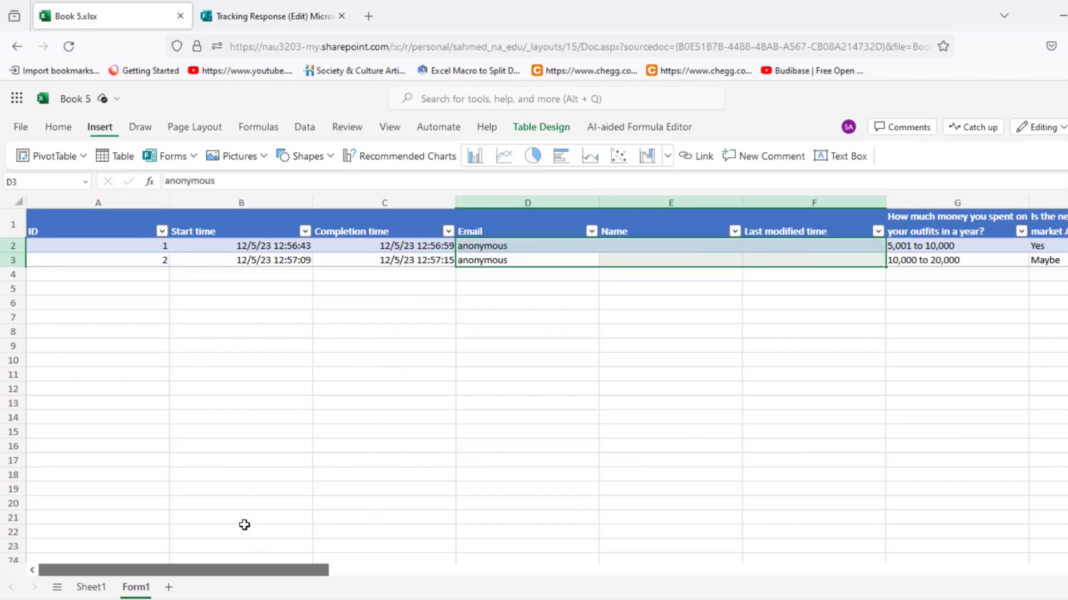
left_click_drag(256, 576, 107, 535)
left_click_drag(232, 245, 276, 259)
left_click(411, 304)
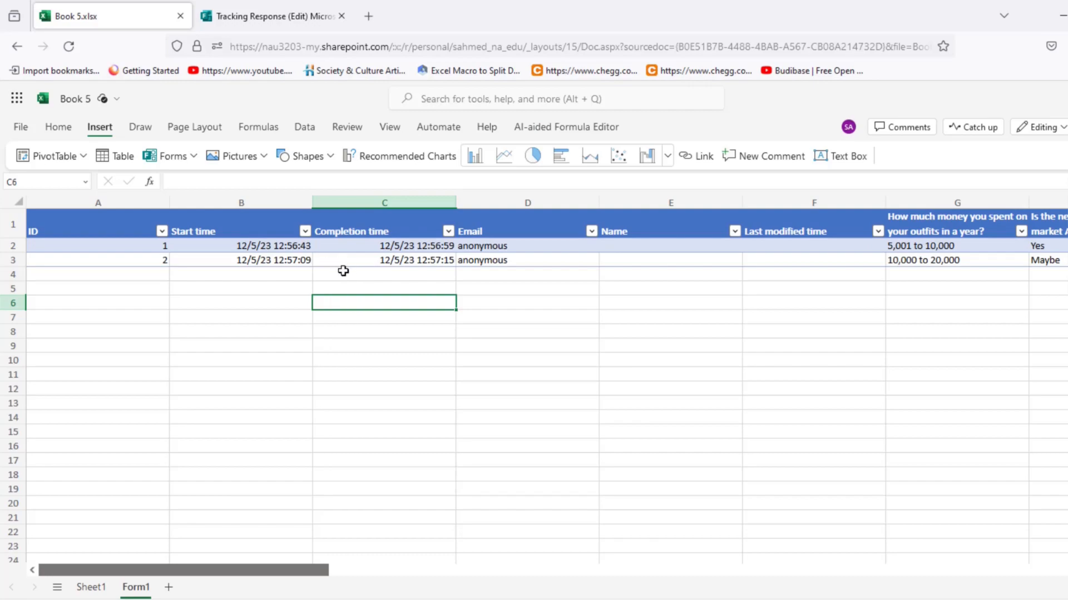
Undo the date format applied to the start and completion times on the Form1 sheet.
left_click(414, 419)
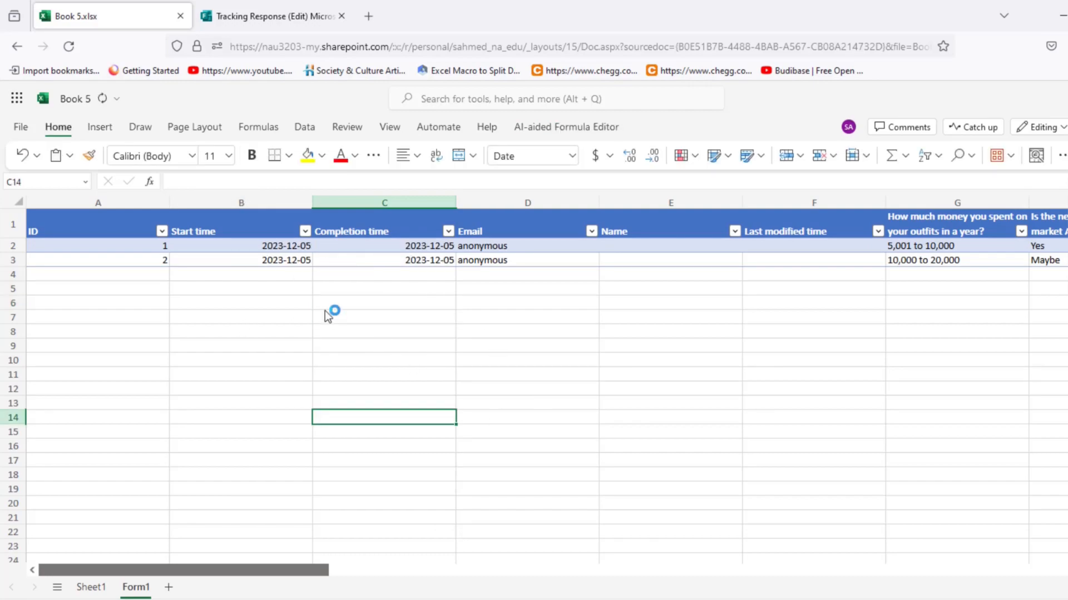
key("ctrl+z")
left_click(370, 335)
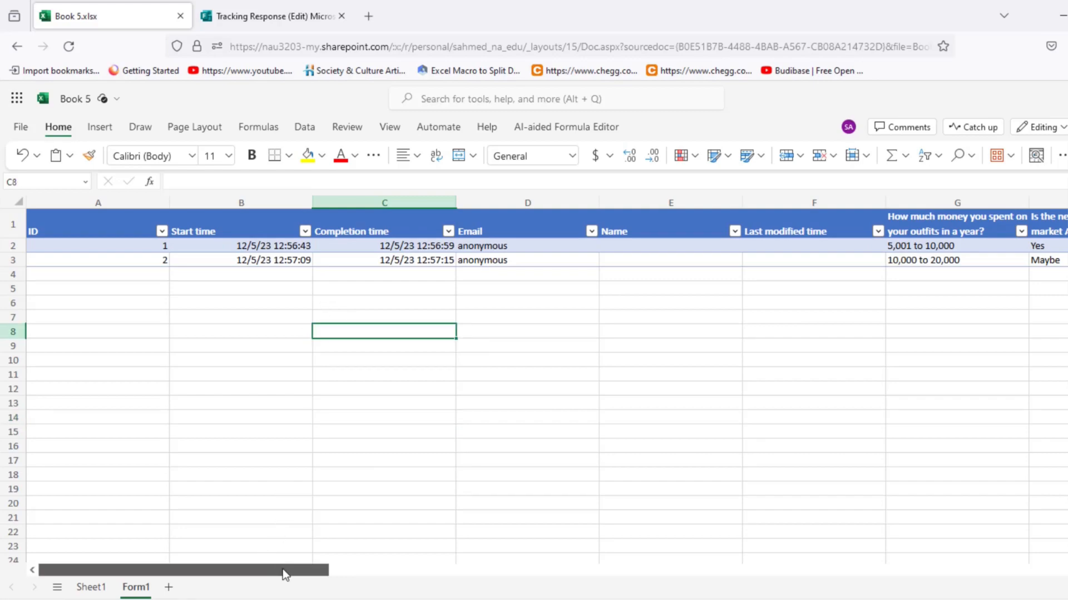
left_click_drag(284, 570, 194, 553)
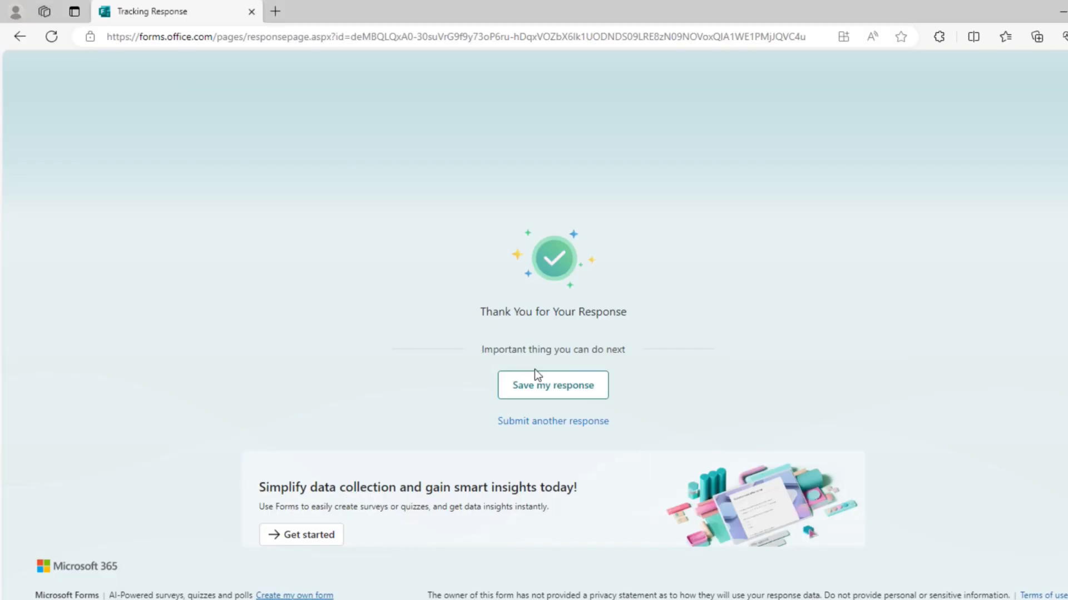
Start another response in Microsoft Edge, enter 2500 as the Other outfit spending amount and continue to the second section.
left_click(553, 421)
left_click(379, 389)
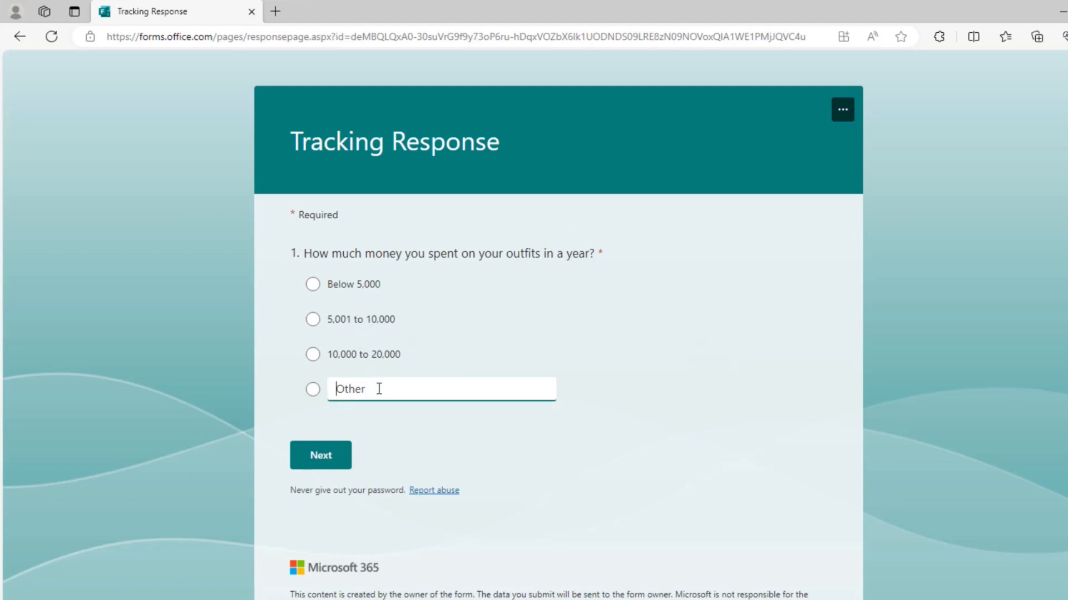
type("2500")
left_click(326, 464)
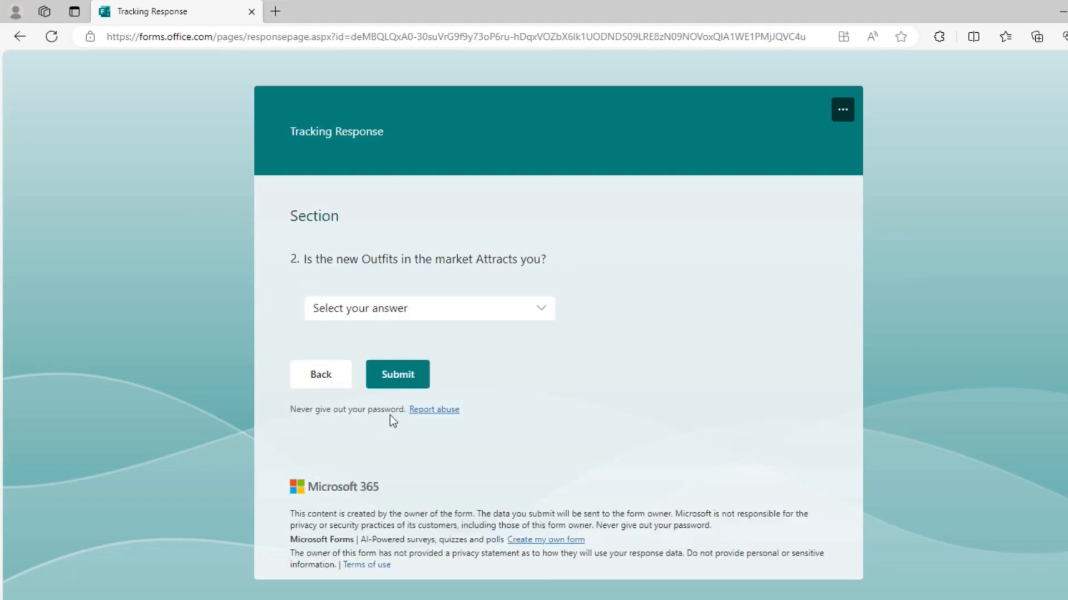
Go back to the first section, set the Other spending amount to 25000 and continue to the second section.
left_click(325, 384)
left_click(375, 391)
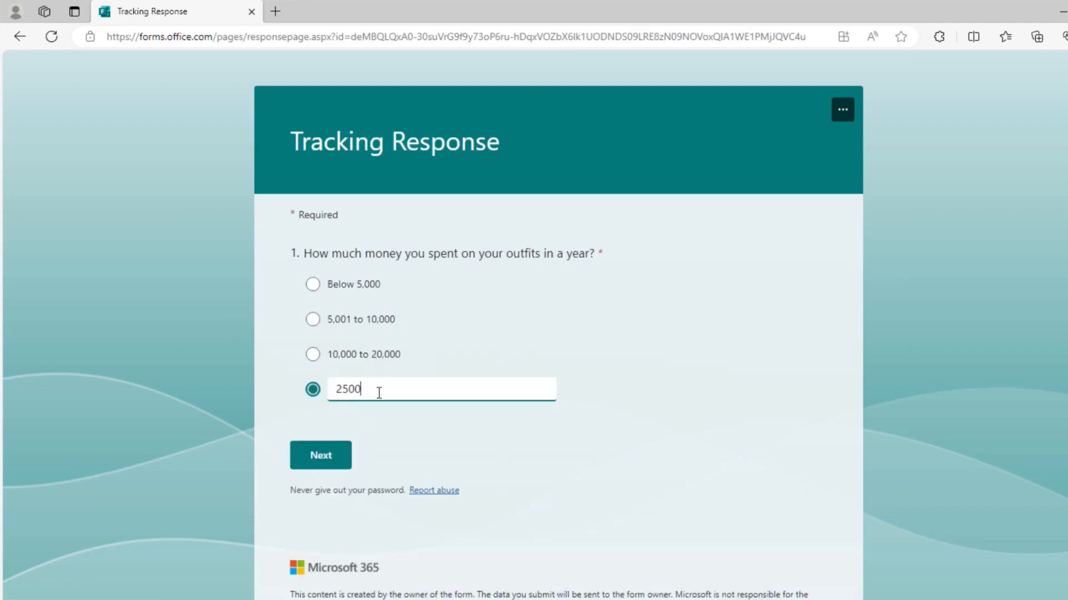
left_click(325, 461)
Choose "Yes" for the question about new outfits and submit this third response.
left_click(449, 313)
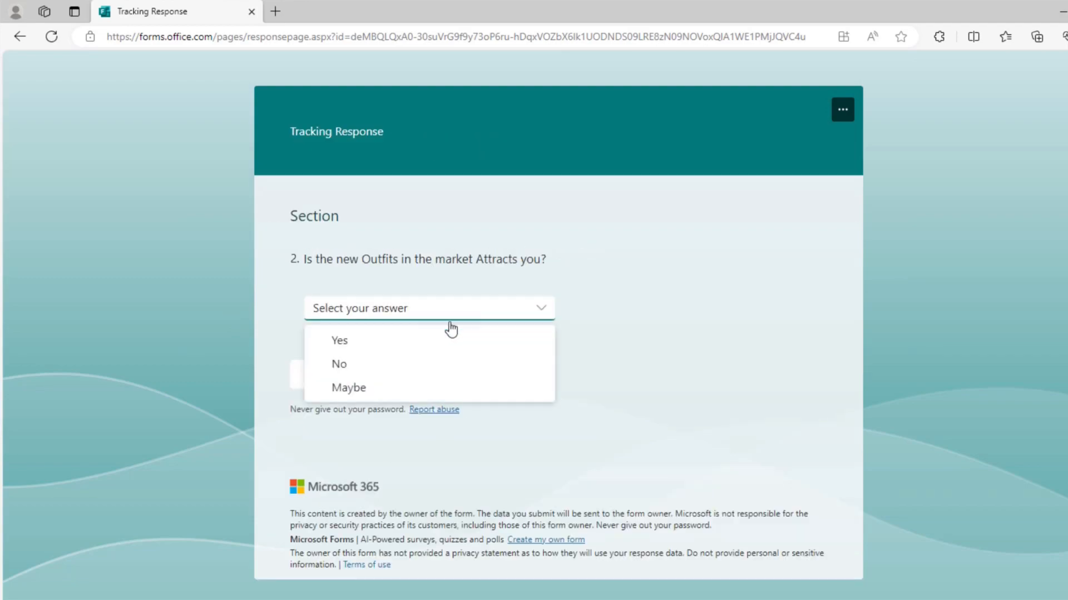
left_click(358, 341)
left_click(402, 384)
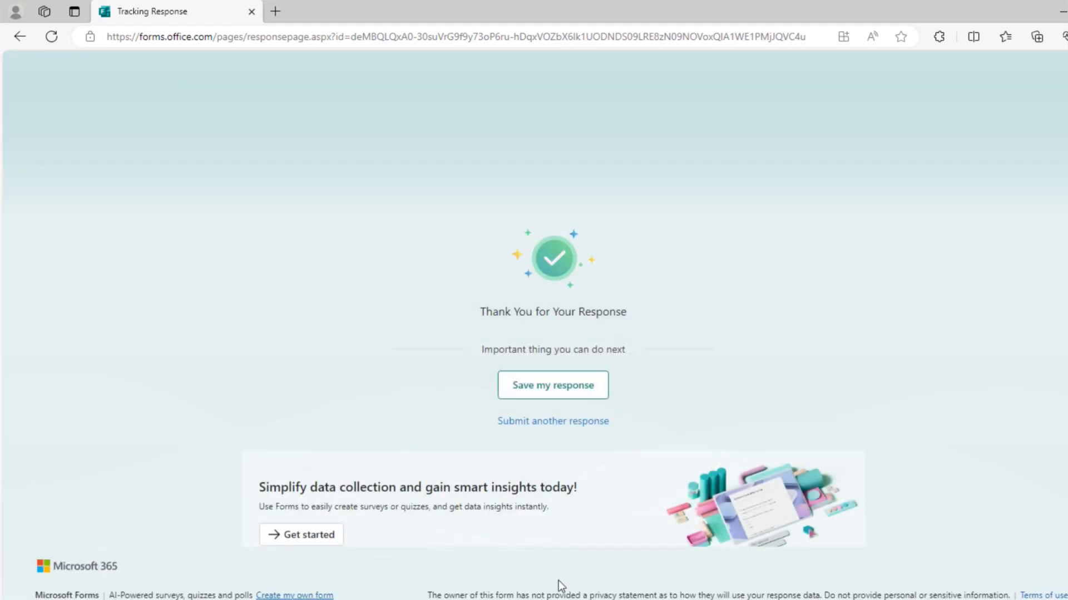
Check the latest response in the Book 5.xlsx workbook and return to the Tracking Response form's questions.
key("alt+Tab")
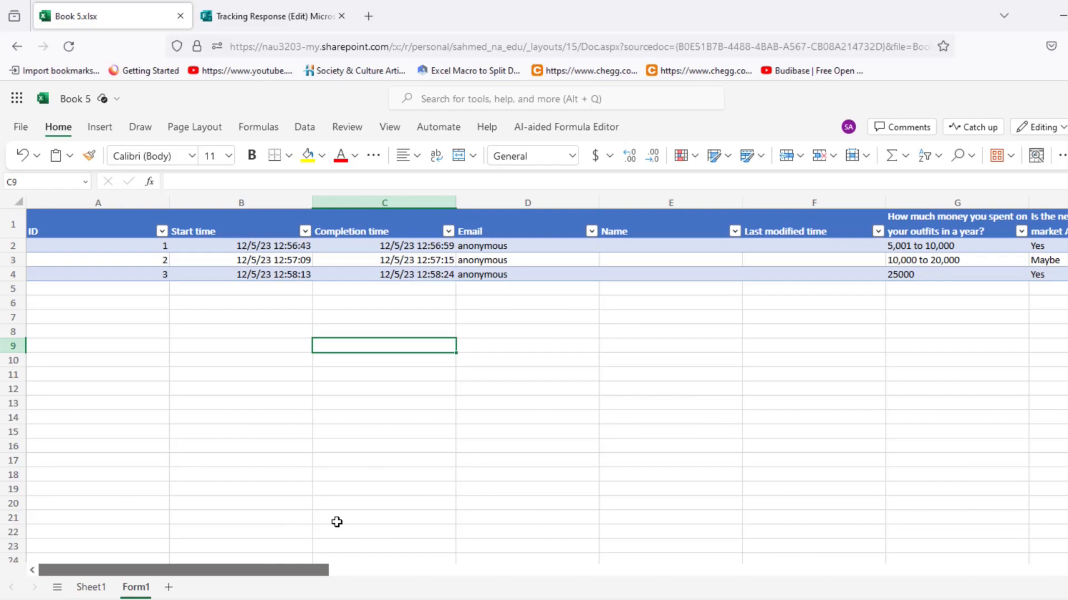
key("alt+Tab")
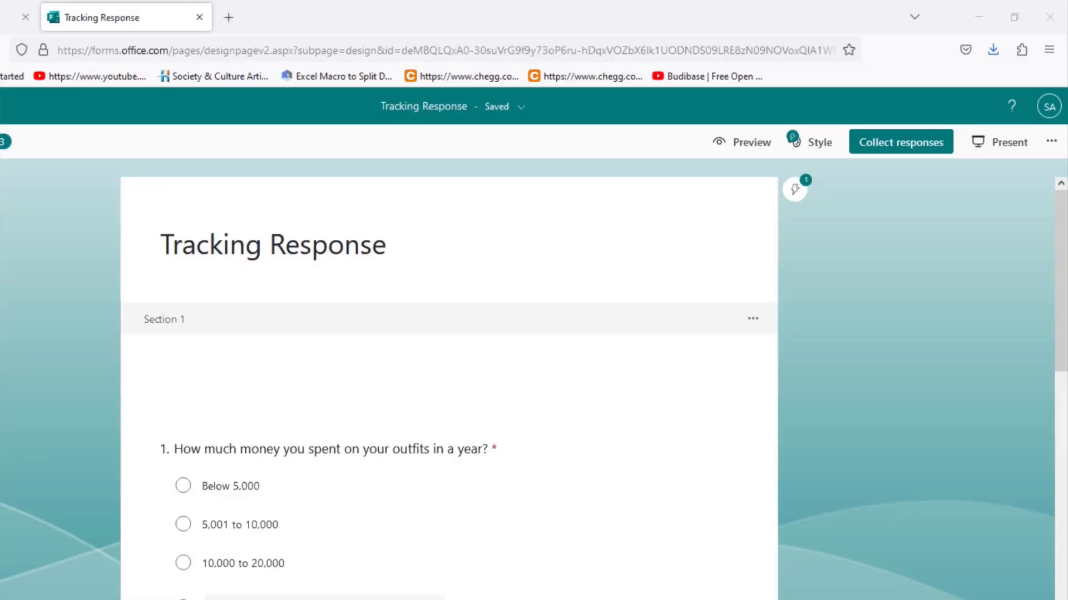
scroll(684, 317, "down", 3)
scroll(691, 303, "up", 2)
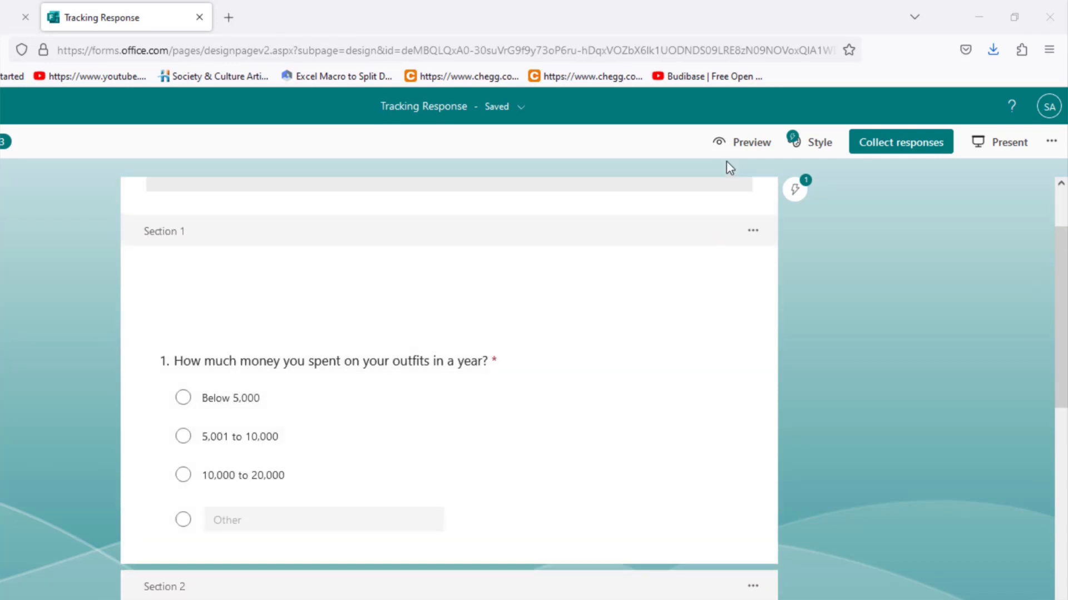
Preview the Tracking Response form in the computer layout and in the mobile layout.
left_click(743, 146)
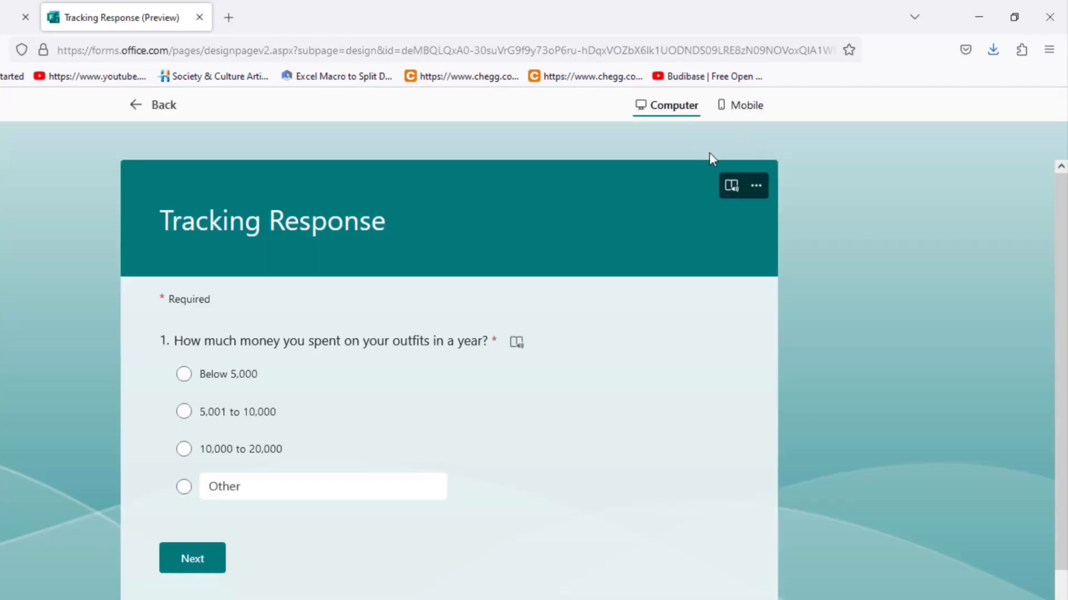
scroll(322, 462, "down", 2)
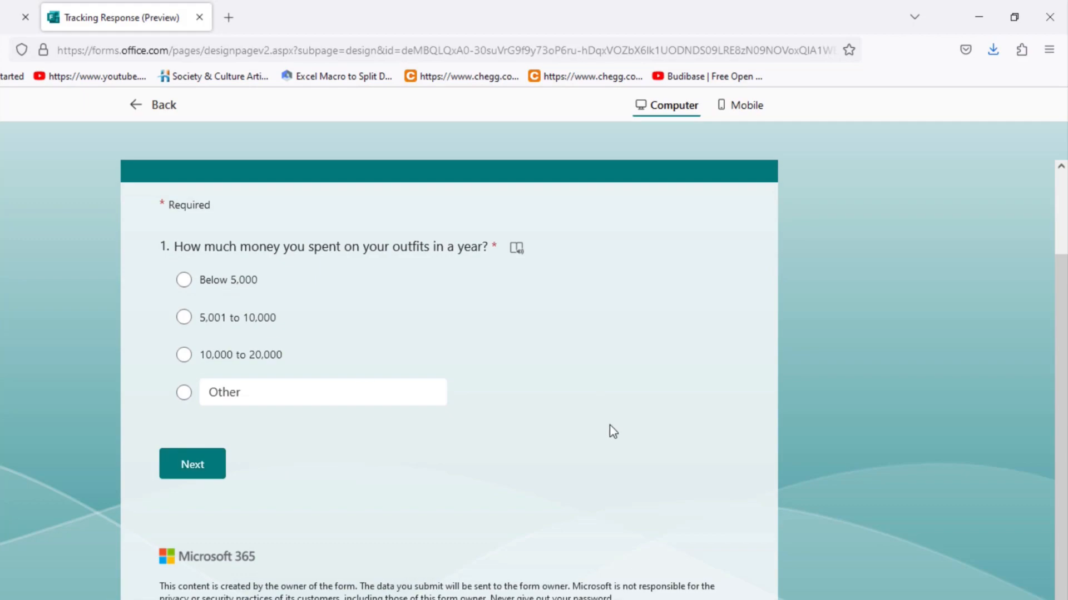
scroll(609, 431, "up", 2)
left_click(753, 185)
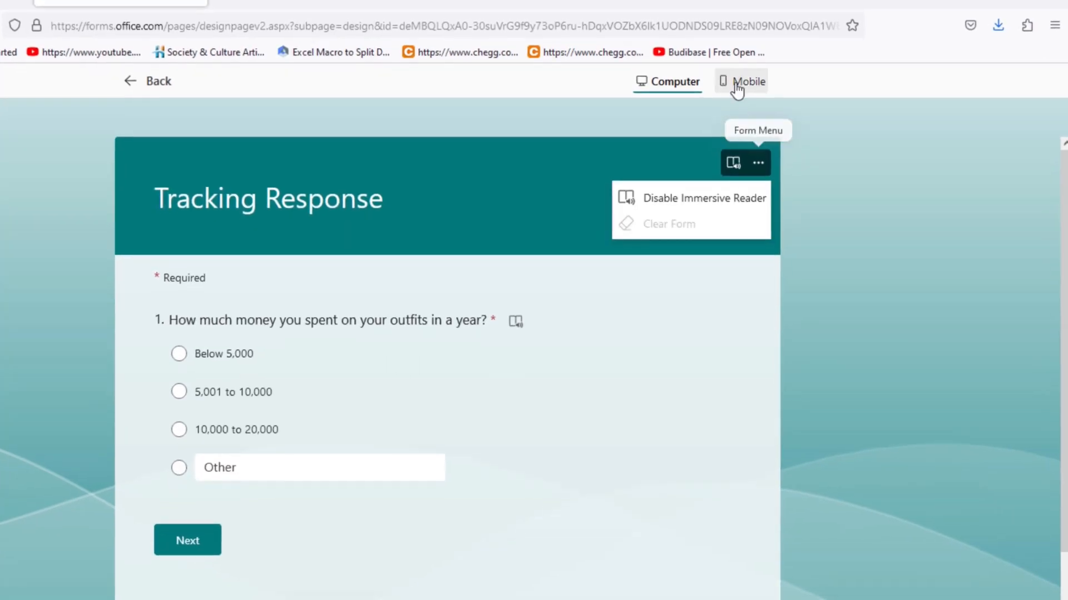
left_click(744, 85)
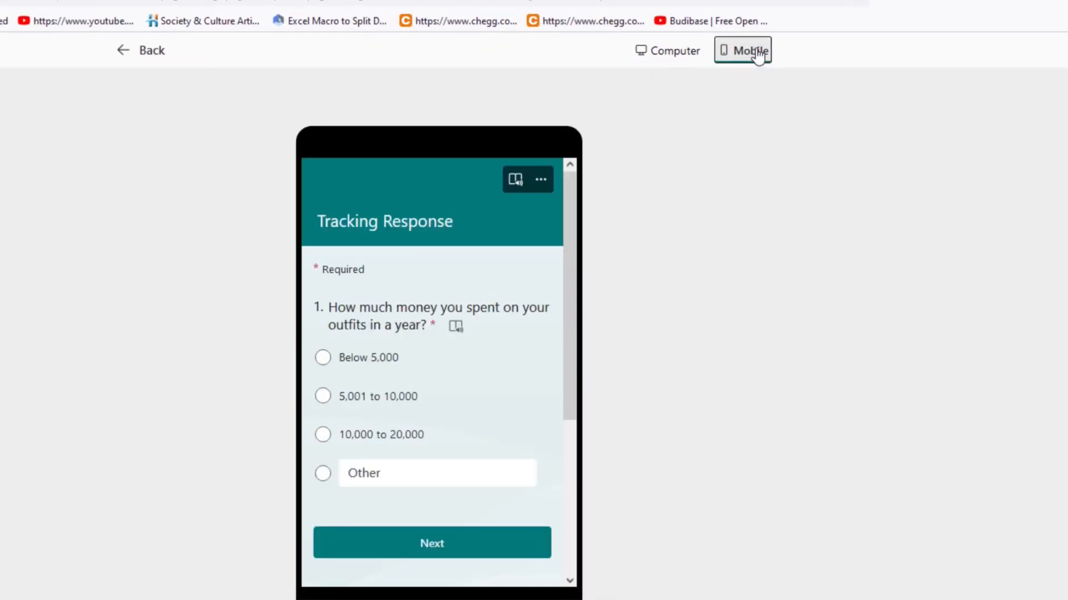
scroll(509, 423, "down", 4)
scroll(503, 433, "up", 5)
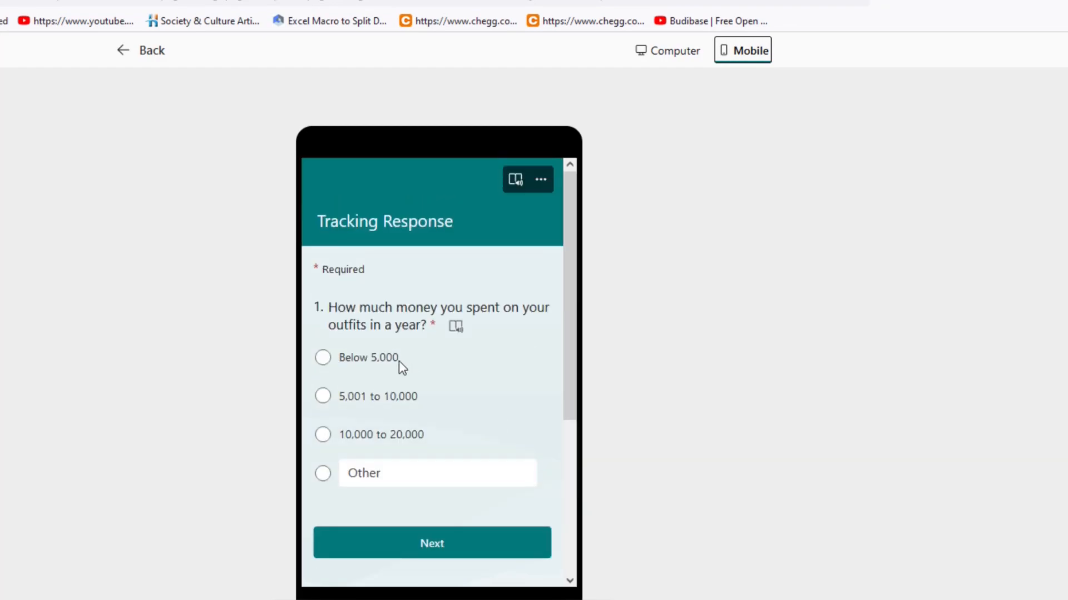
In the mobile preview, submit a response with "Below 5,000" for outfit spending and "Yes" for the new outfits question.
left_click(367, 358)
left_click(429, 551)
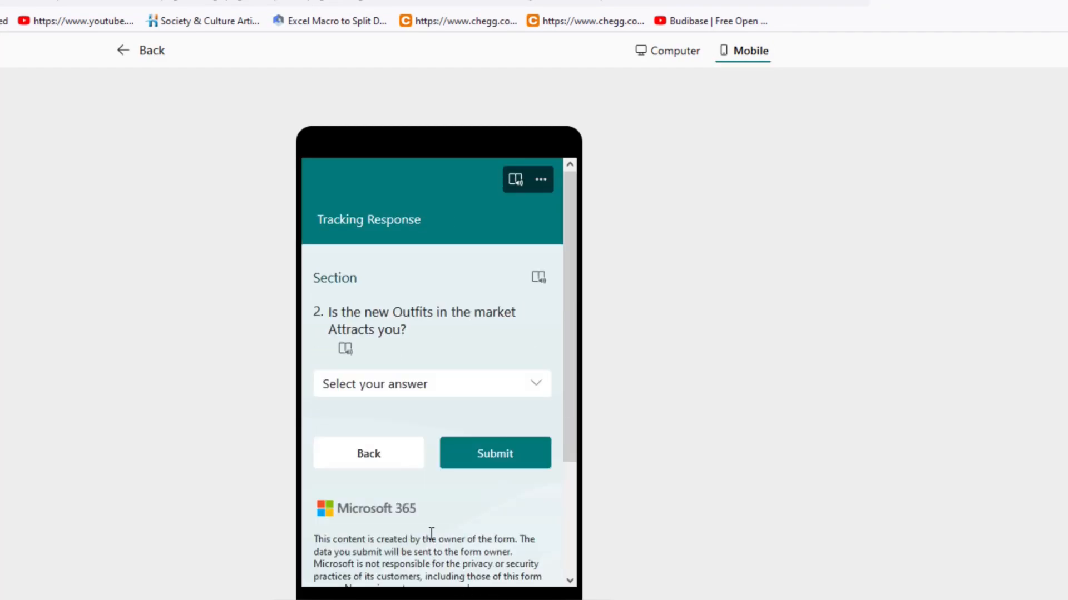
left_click(427, 395)
left_click(360, 418)
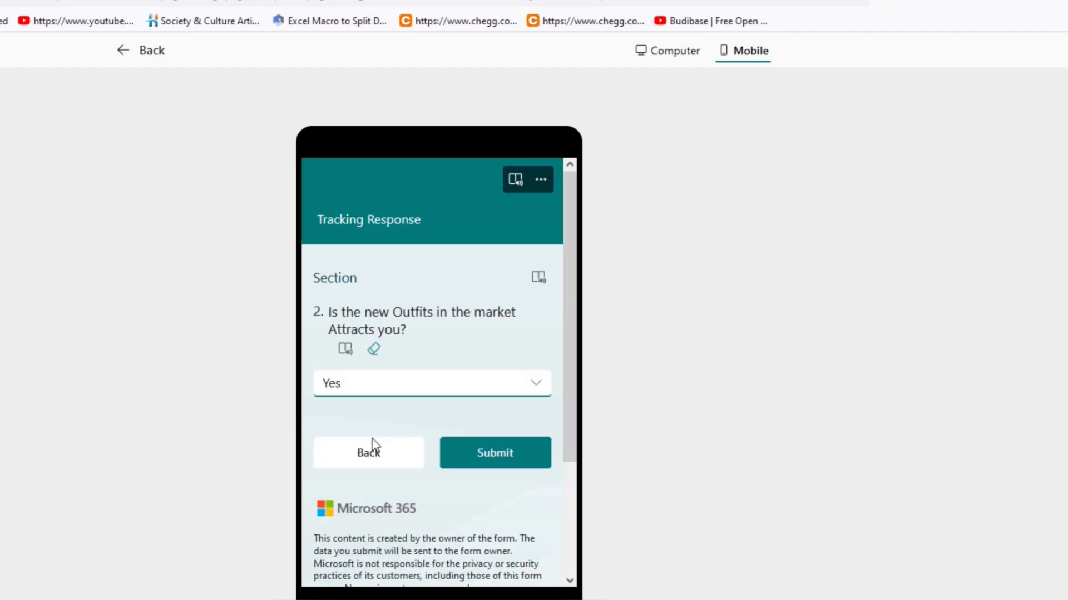
left_click(489, 462)
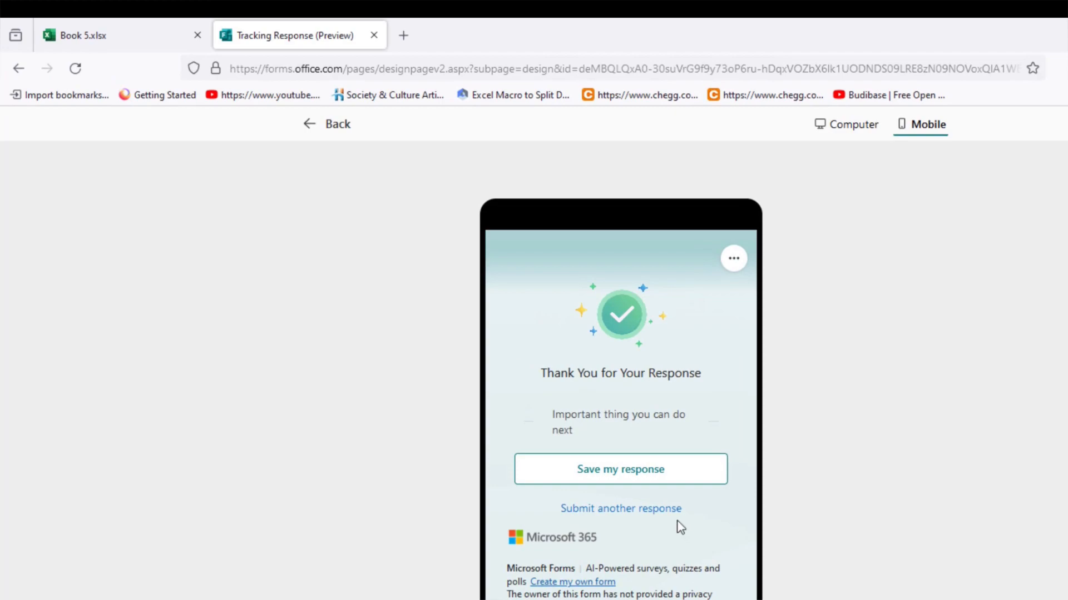
Leave the preview and examine the form's response summary and the pie charts for both questions.
left_click(328, 133)
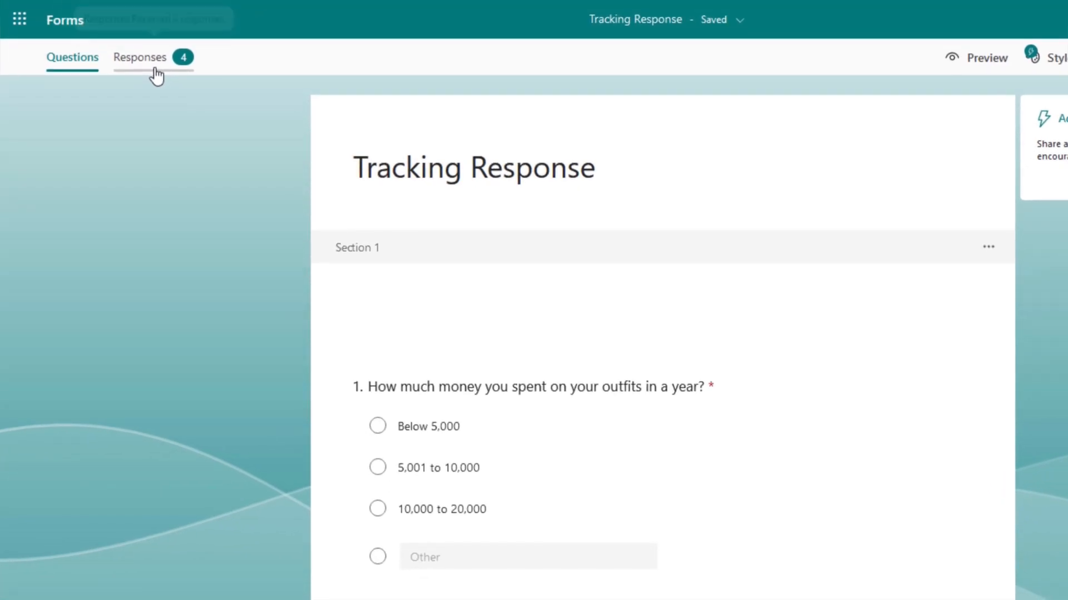
left_click(148, 179)
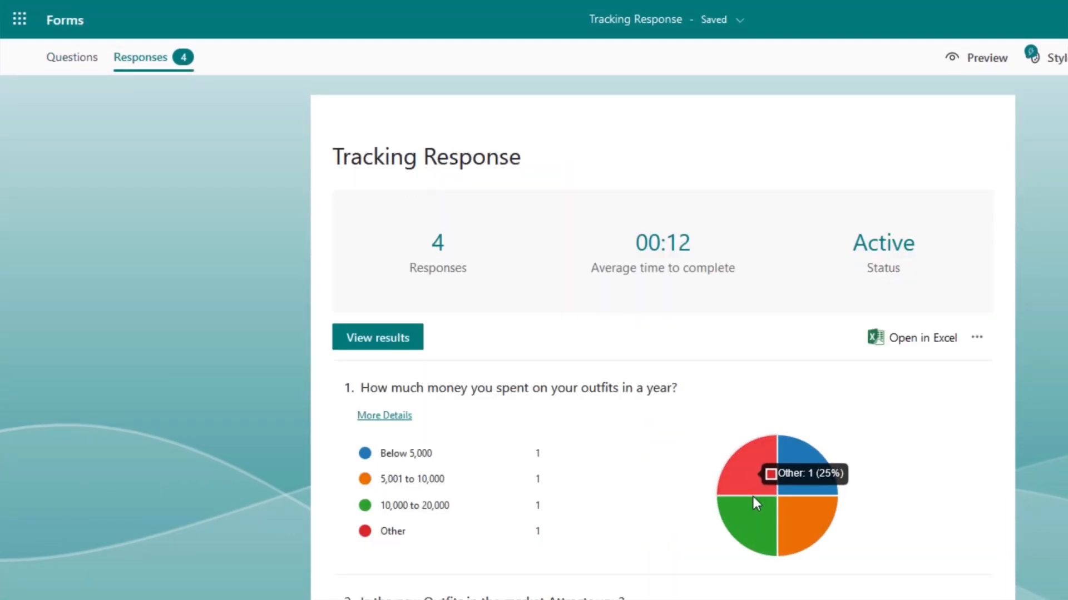
scroll(762, 500, "down", 3)
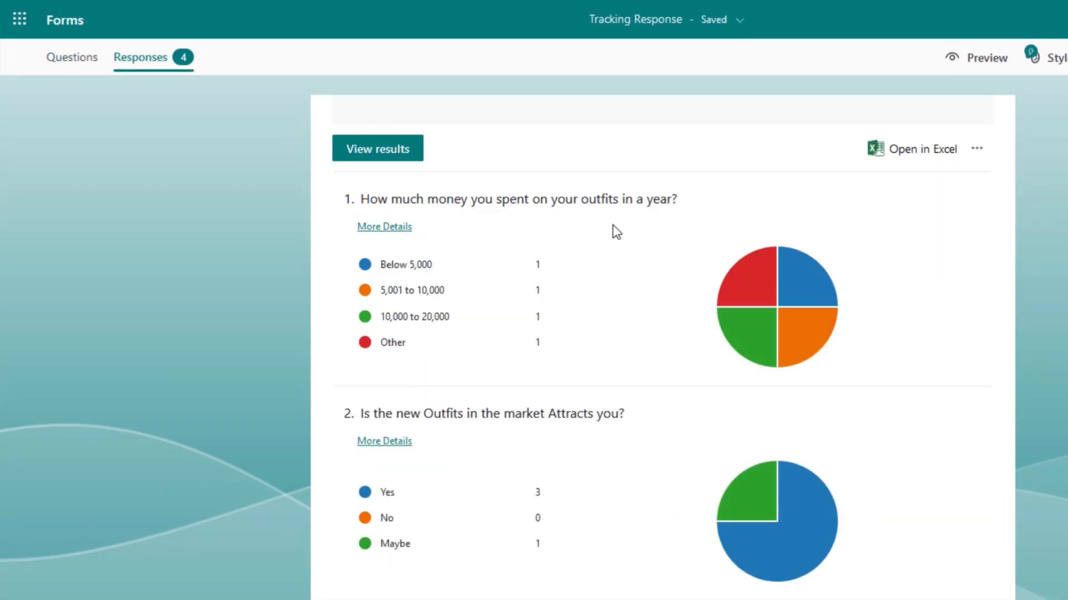
mouse_move(787, 540)
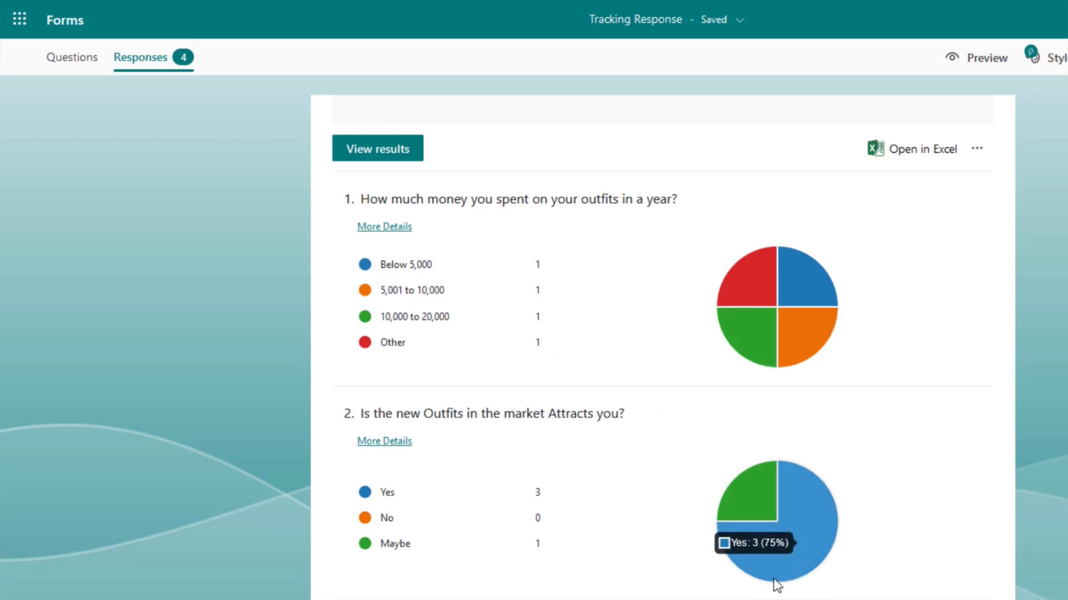
View the individual results of respondents 1 to 4 and return to the form's response summary.
scroll(779, 556, "down", 1)
mouse_move(753, 481)
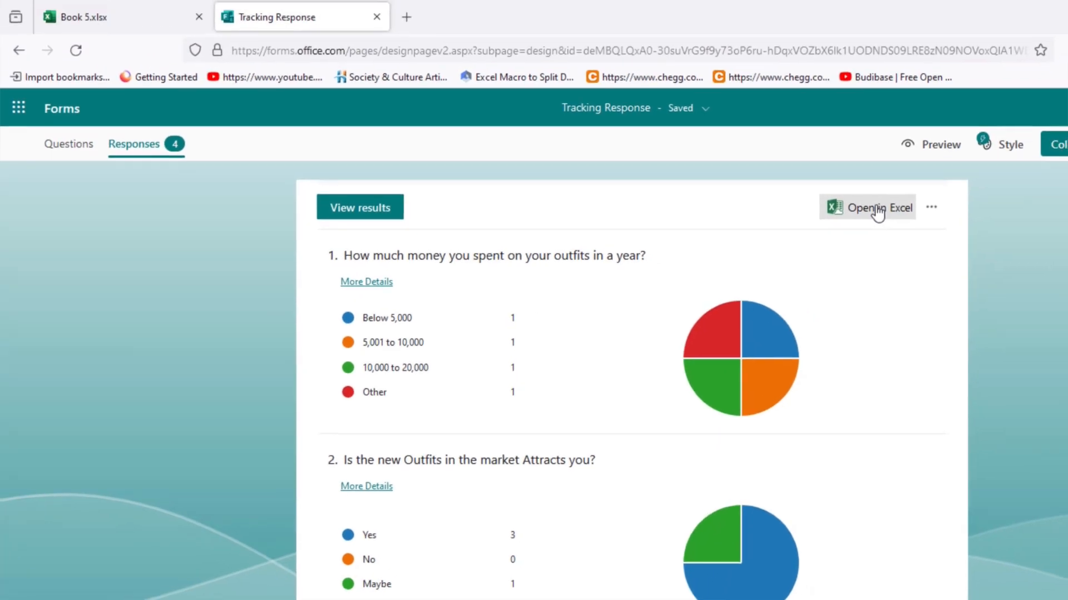
left_click(367, 200)
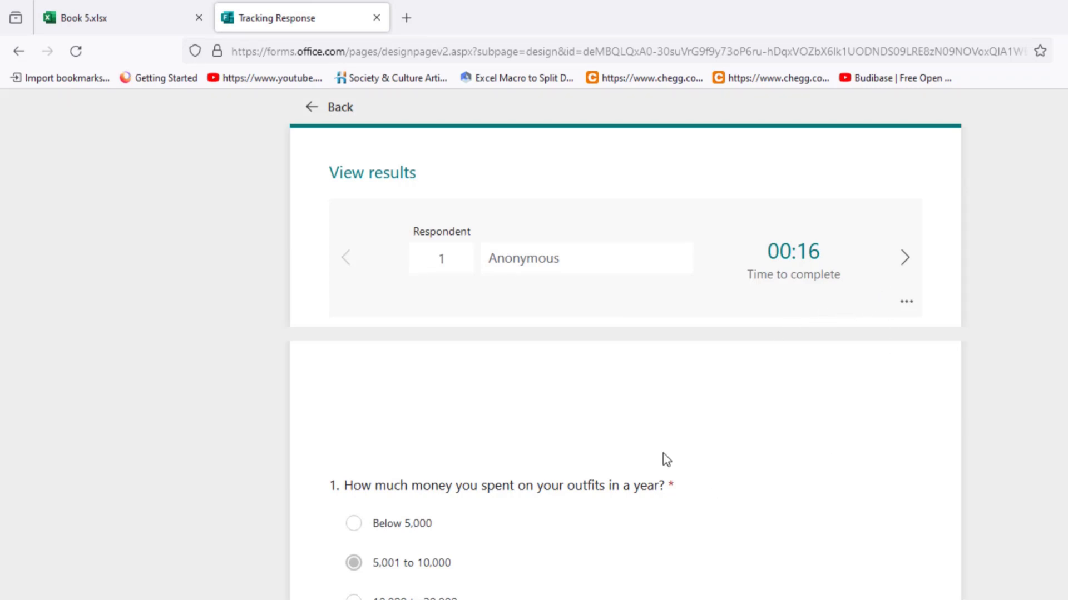
scroll(639, 448, "down", 4)
scroll(721, 473, "up", 4)
left_click(905, 258)
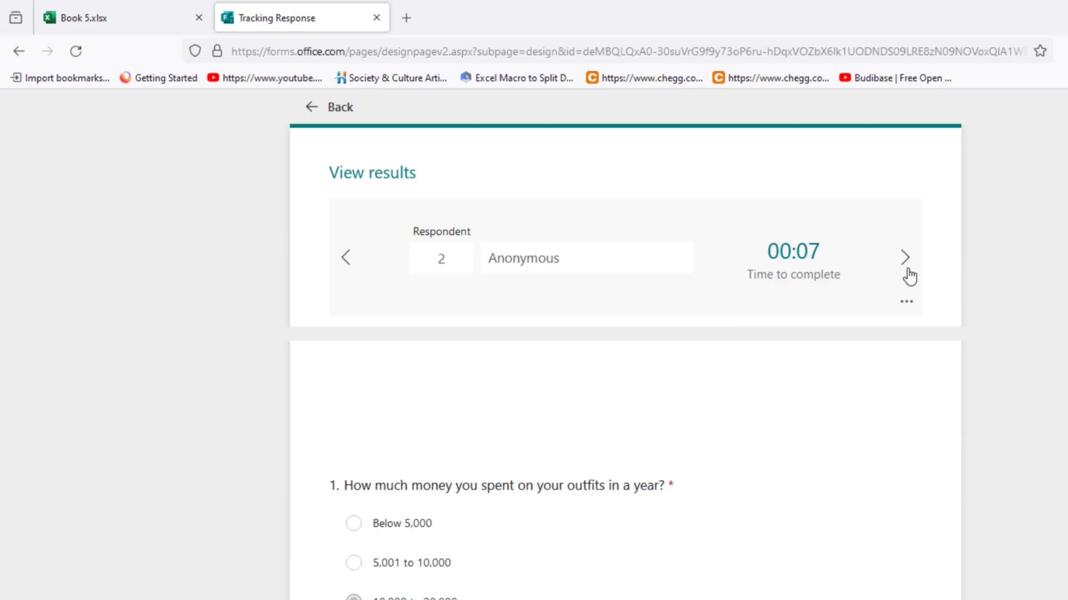
left_click(909, 277)
left_click(909, 276)
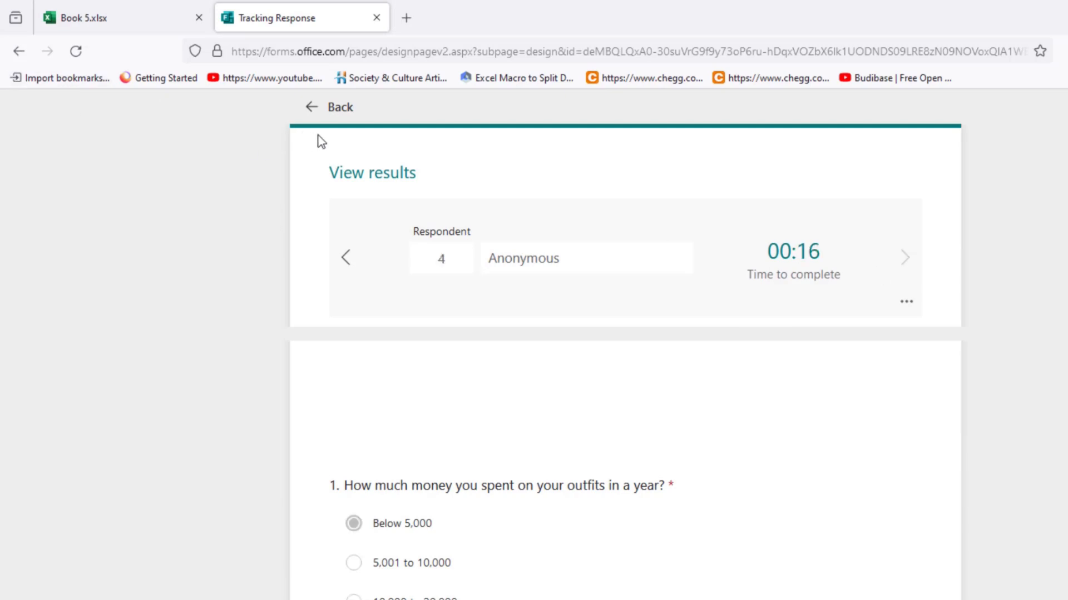
left_click(327, 111)
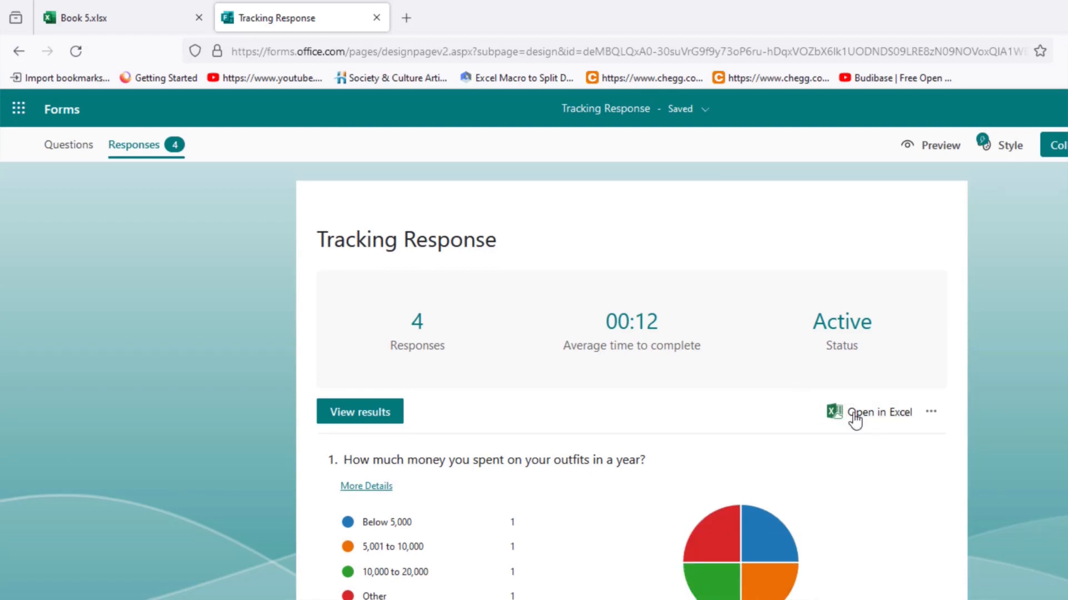
Open the form's responses in the Book 5.xlsx workbook and check the answer columns for both questions.
scroll(850, 417, "down", 3)
scroll(840, 417, "up", 3)
left_click(932, 413)
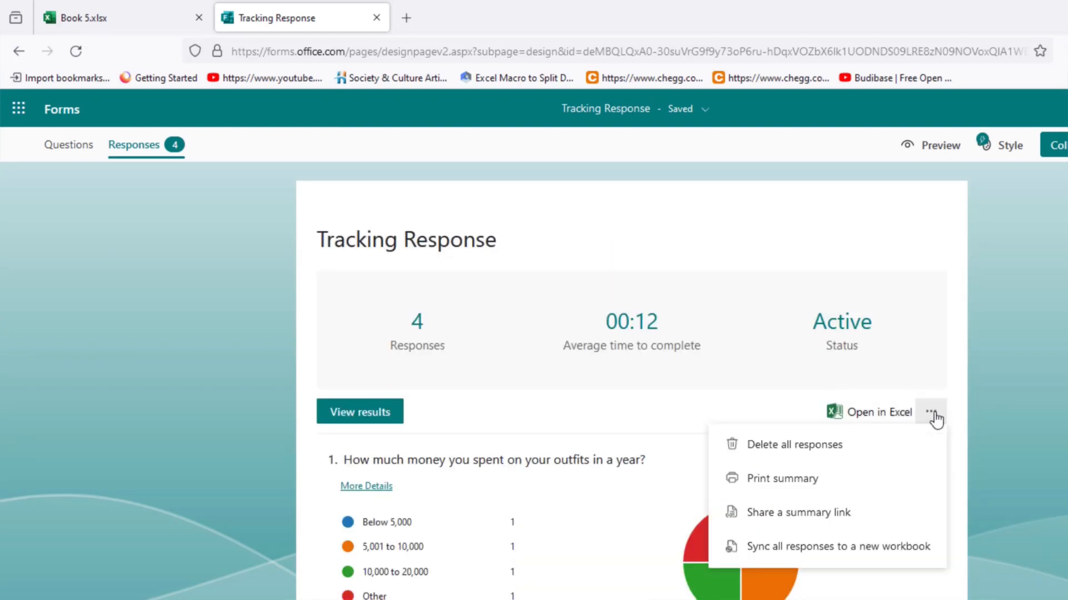
left_click(890, 412)
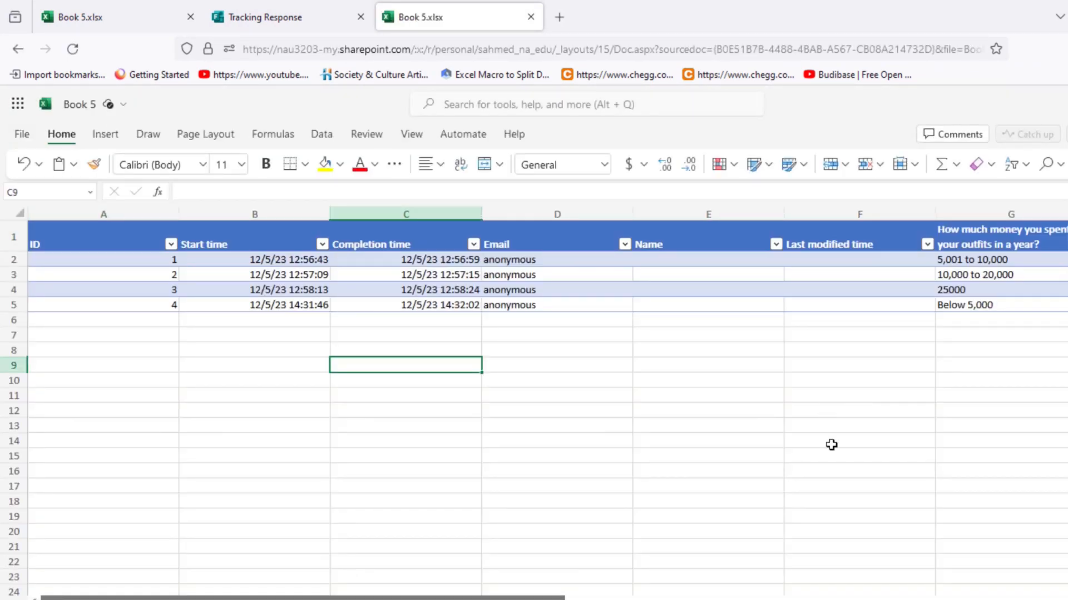
scroll(776, 467, "right", 2)
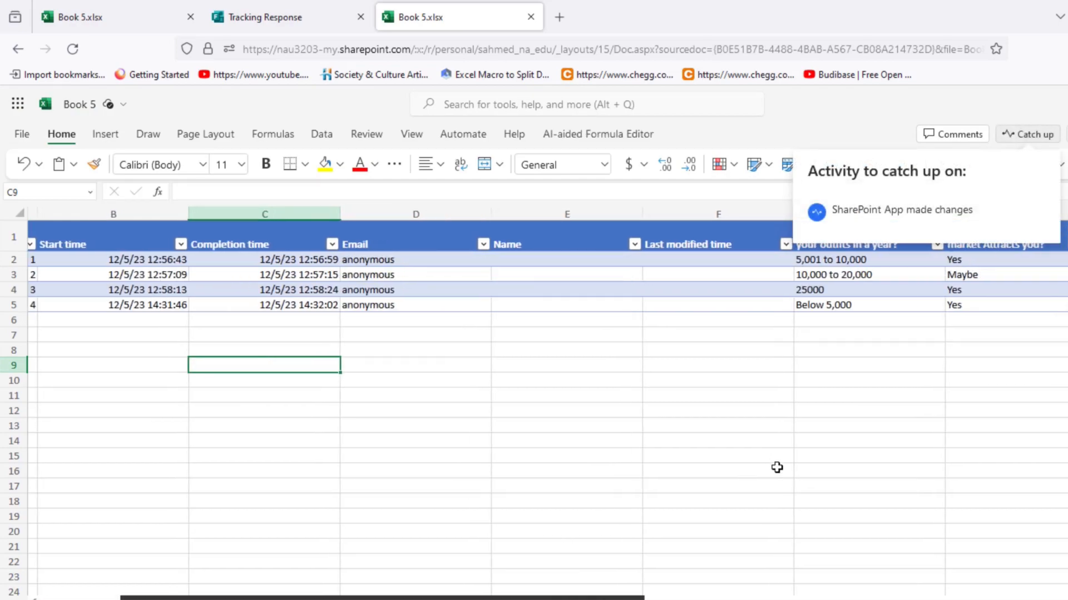
left_click(777, 467)
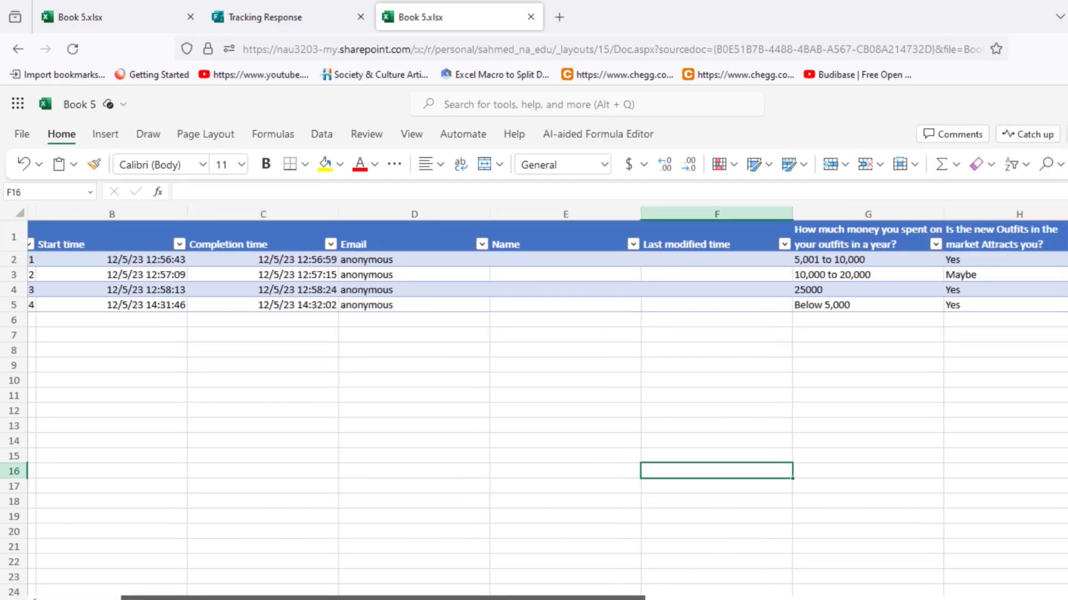
left_click_drag(383, 598, 389, 598)
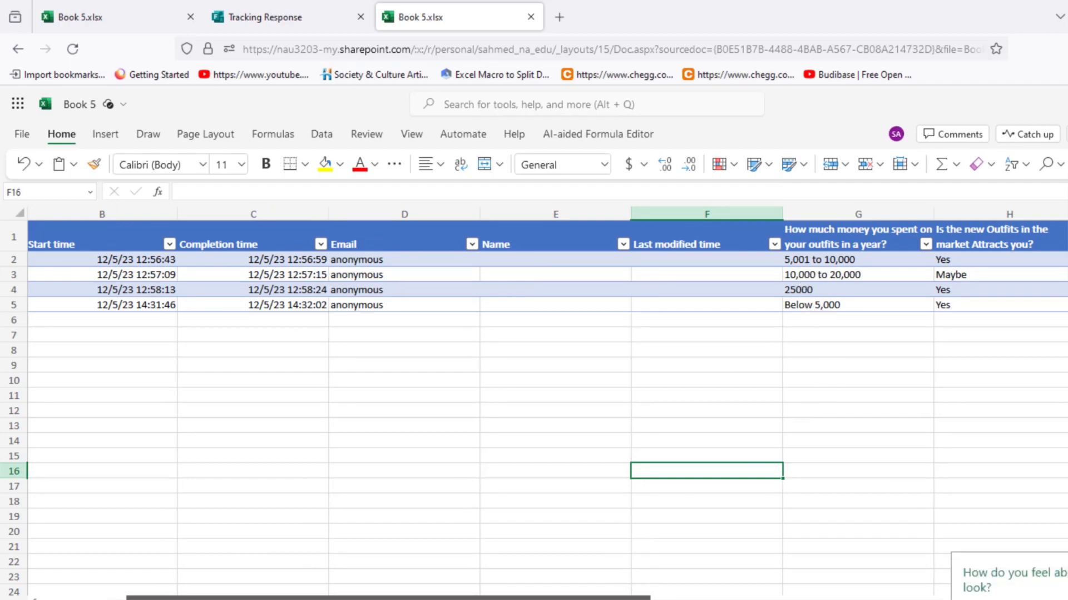
left_click_drag(619, 592, 203, 590)
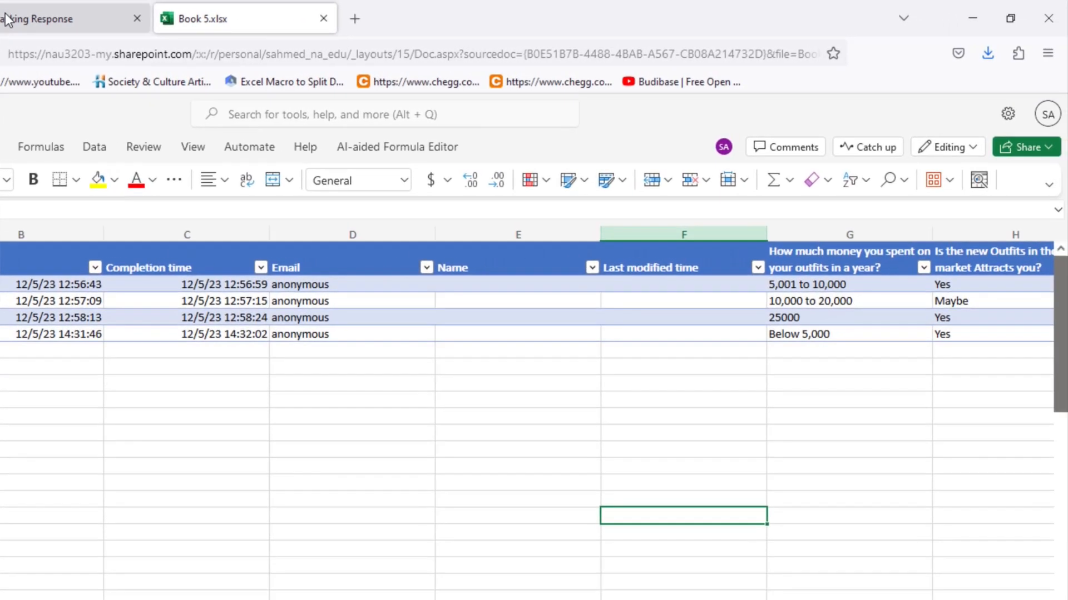
Return to the Tracking Response form, try the purple, blue and brown photo styles, and restore the teal wave style.
left_click(142, 18)
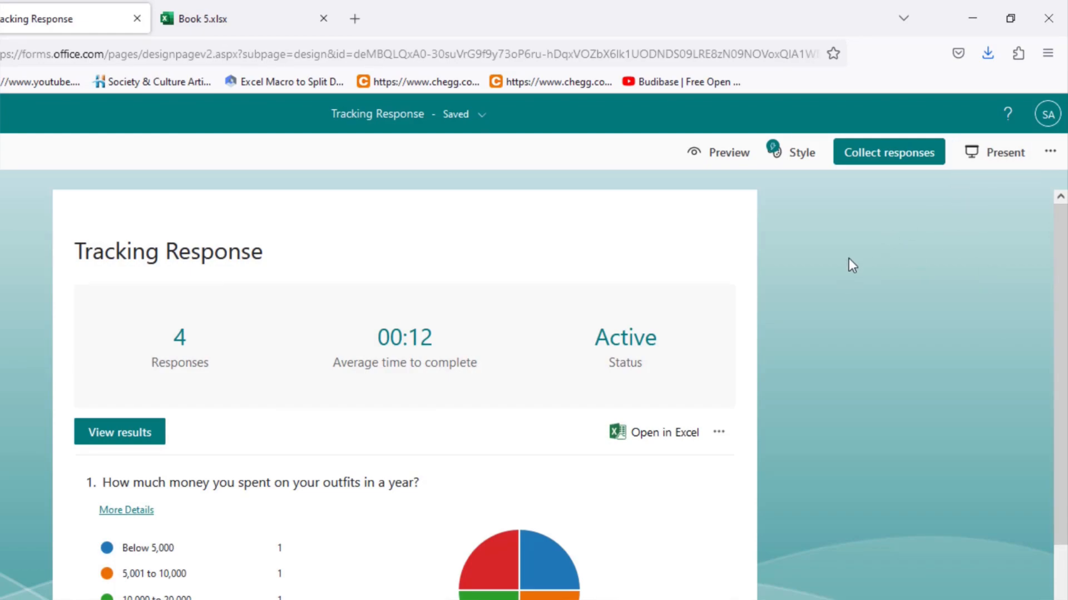
left_click(787, 162)
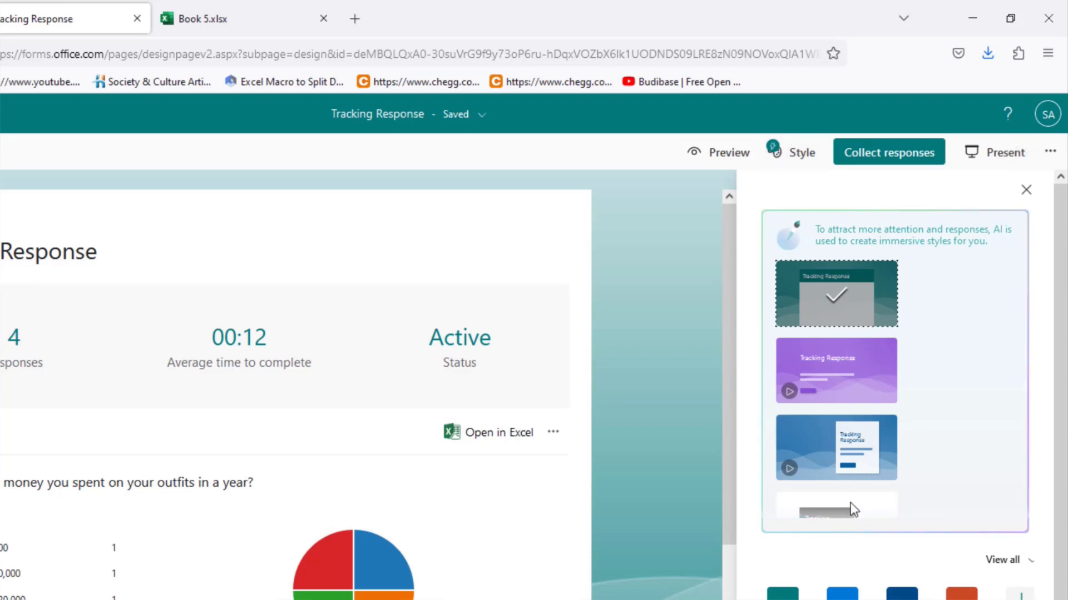
left_click(834, 372)
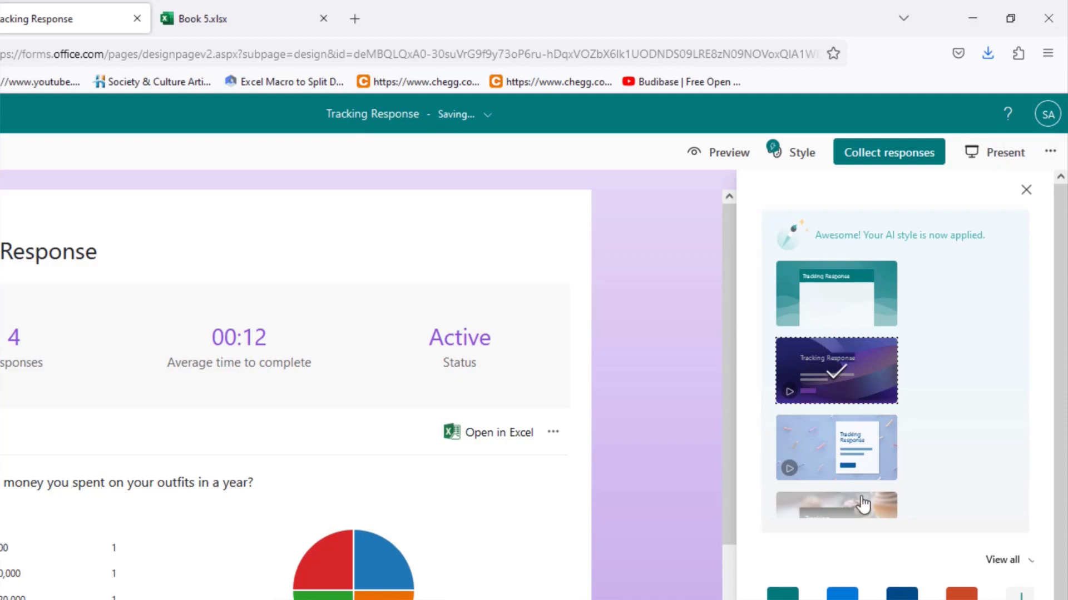
left_click(832, 483)
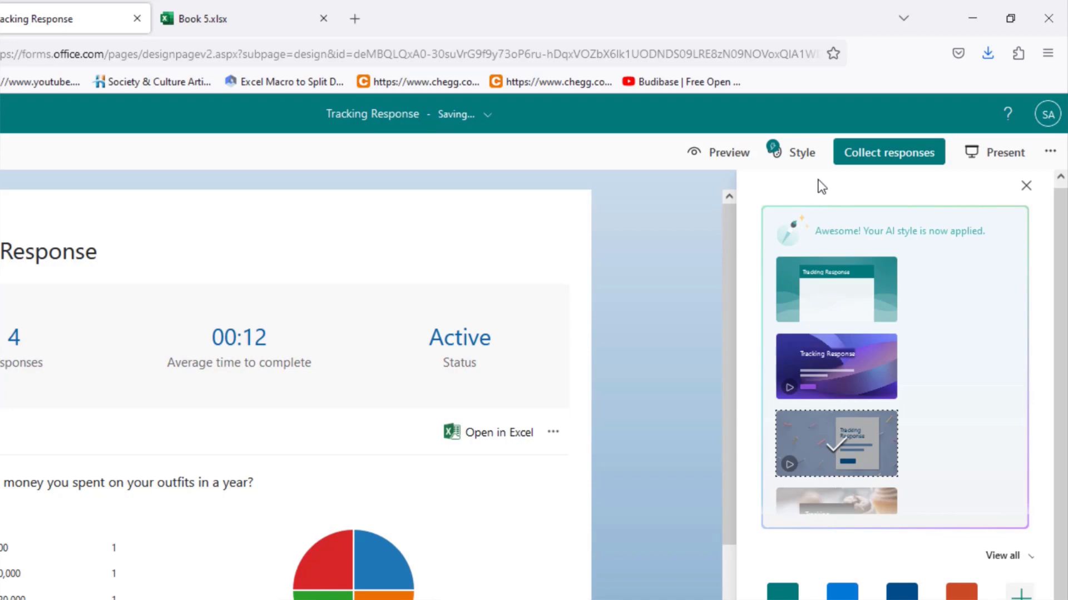
scroll(910, 318, "down", 3)
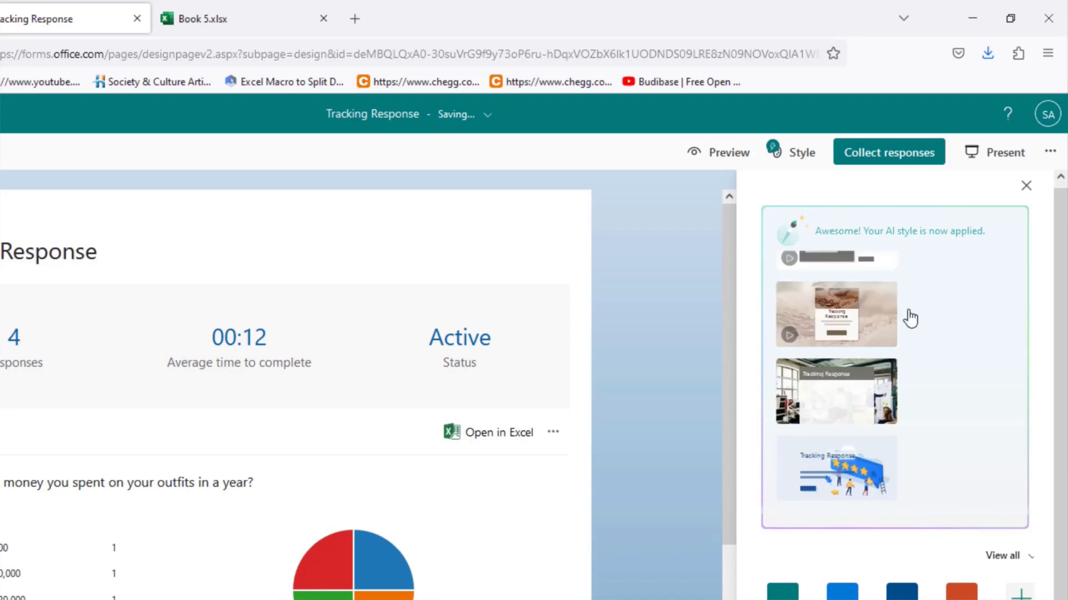
left_click(894, 286)
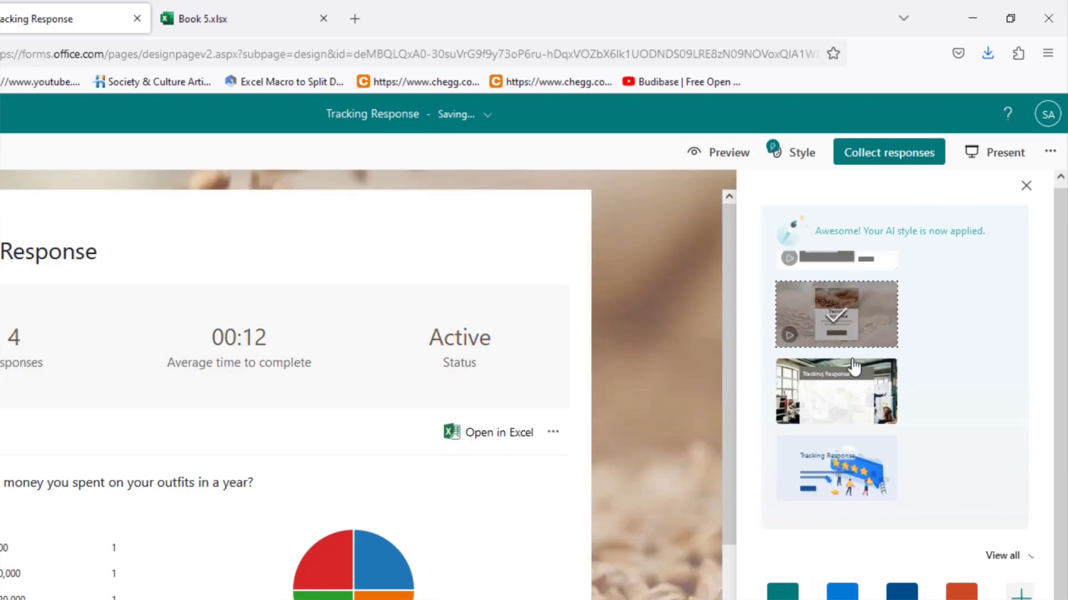
scroll(935, 510, "up", 4)
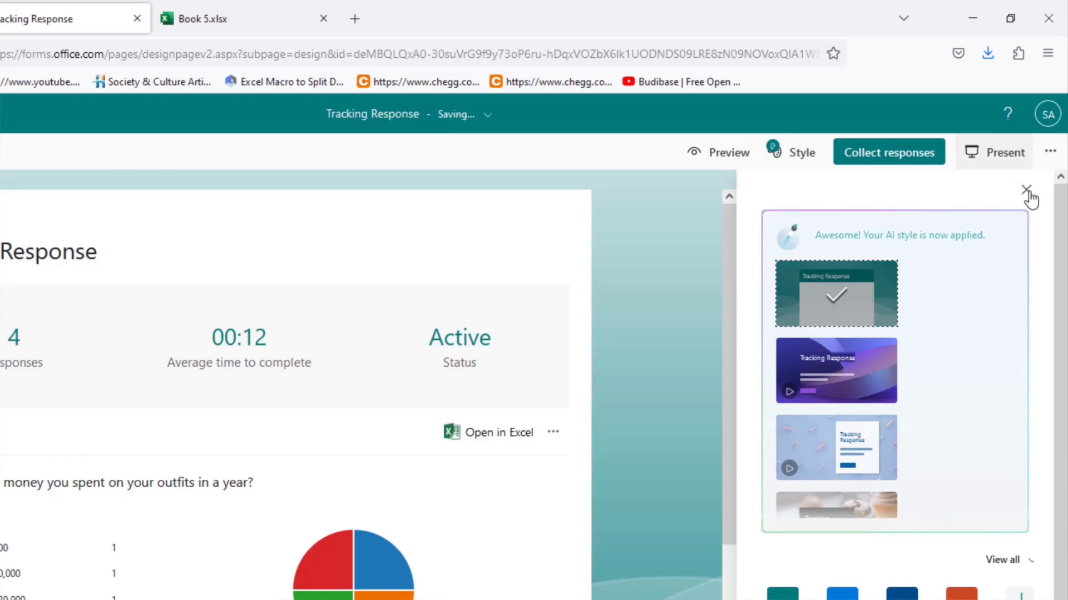
left_click(1026, 191)
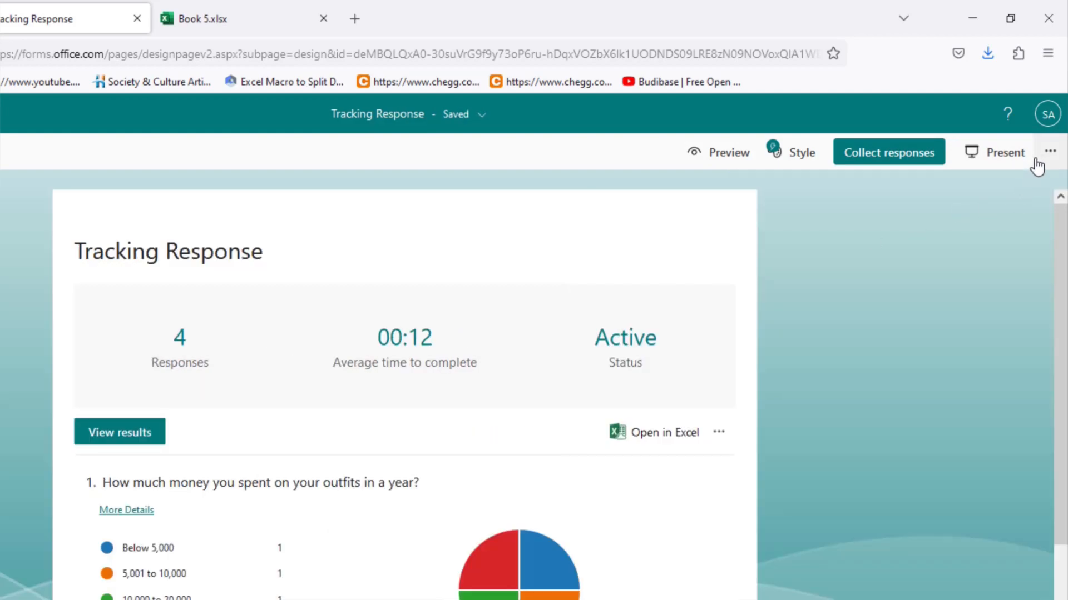
Try limiting the form to "Only people in North American University can respond" and switch back to "Anyone can respond" in the settings.
left_click(1051, 154)
left_click(926, 231)
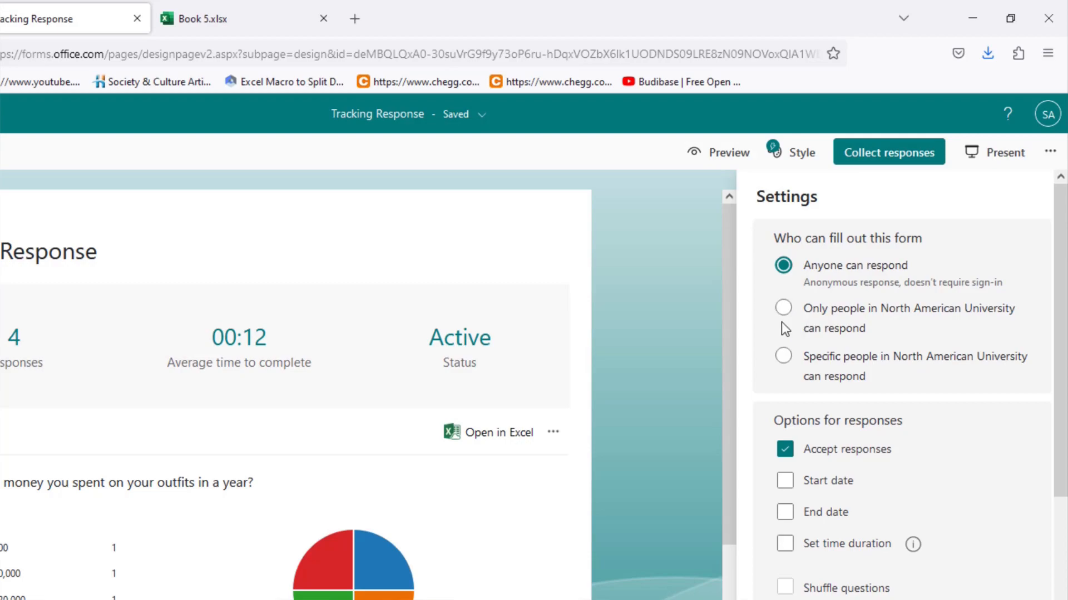
left_click(783, 322)
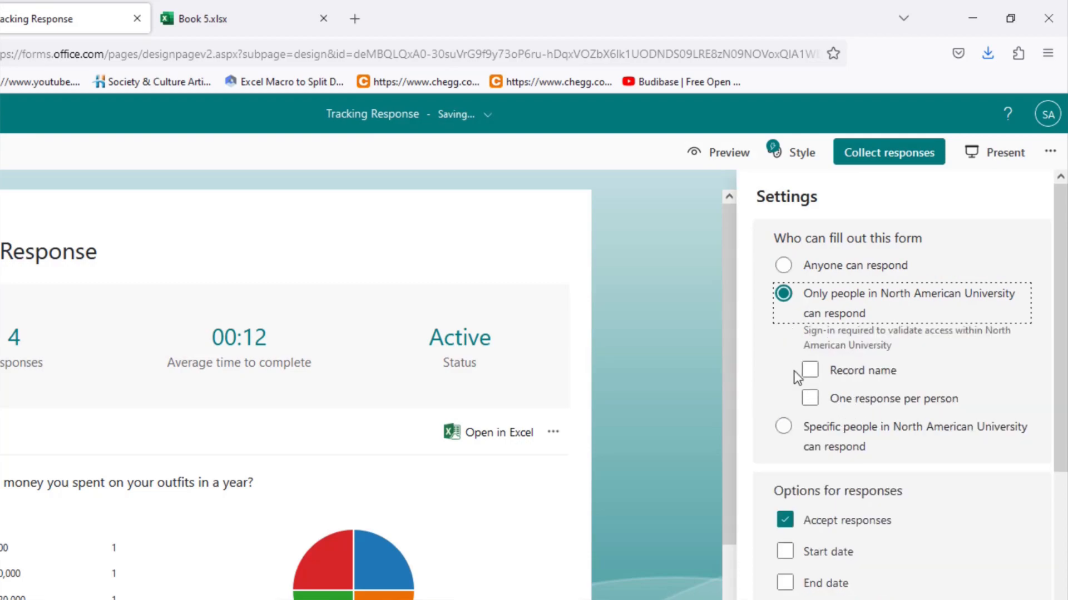
left_click(783, 266)
left_click(645, 270)
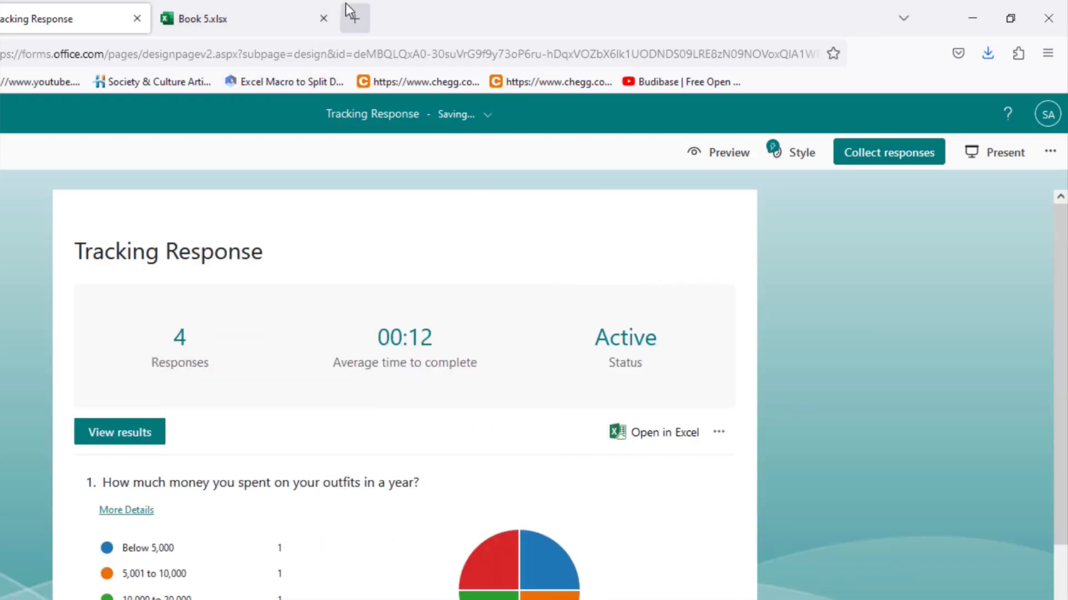
Review the settings for who can fill out the form and close them.
left_click(1042, 159)
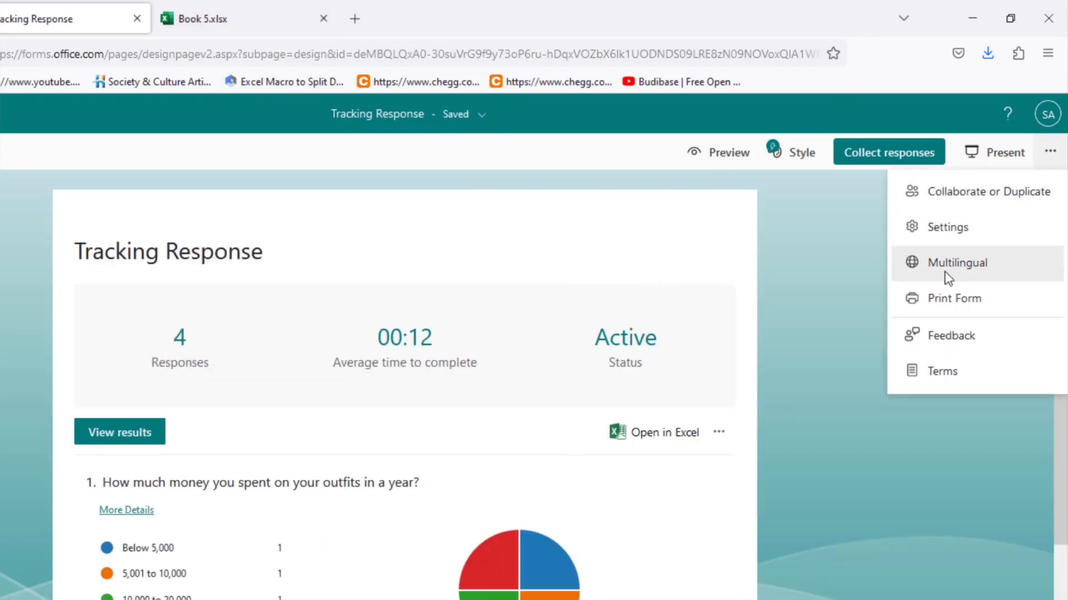
left_click(946, 228)
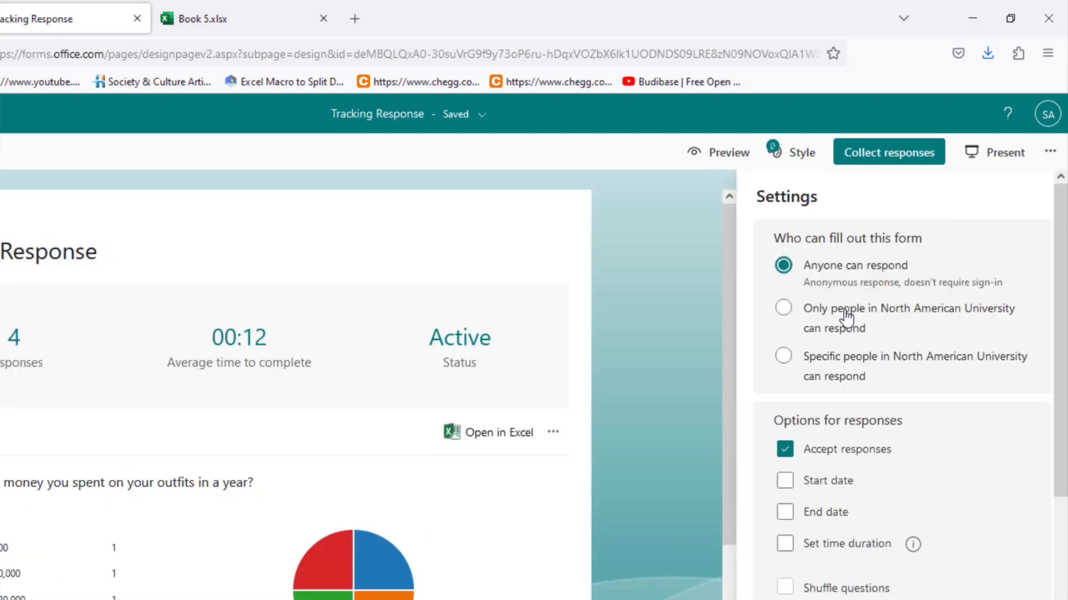
left_click(685, 340)
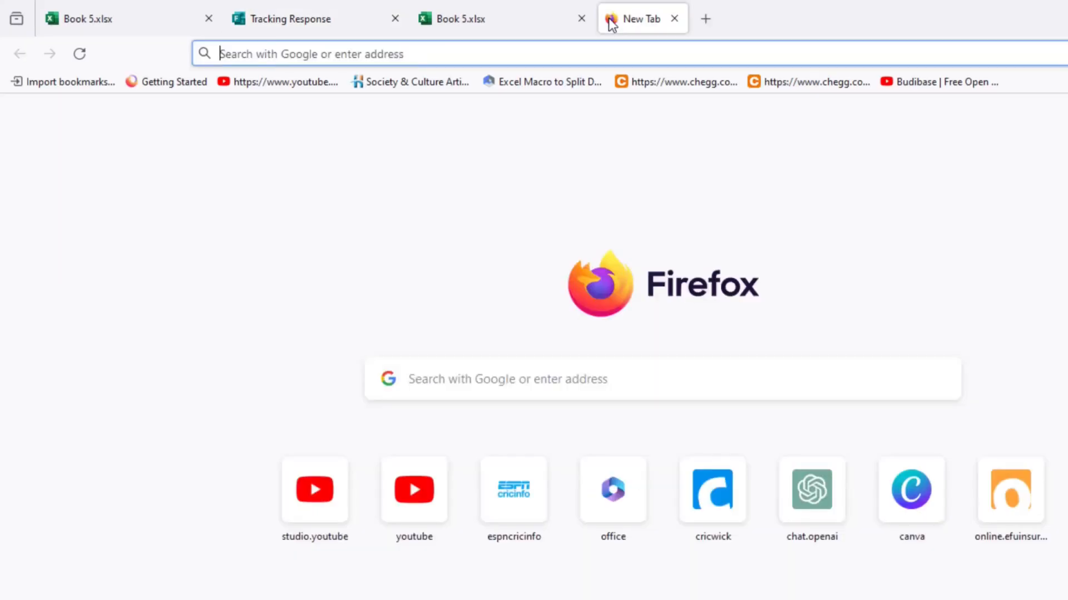
In a new browser tab, search Google for "connecteam" and open the Connecteam home page from the non-sponsored result.
type("f")
key("BackSpace")
key("BackSpace")
type("google.com/")
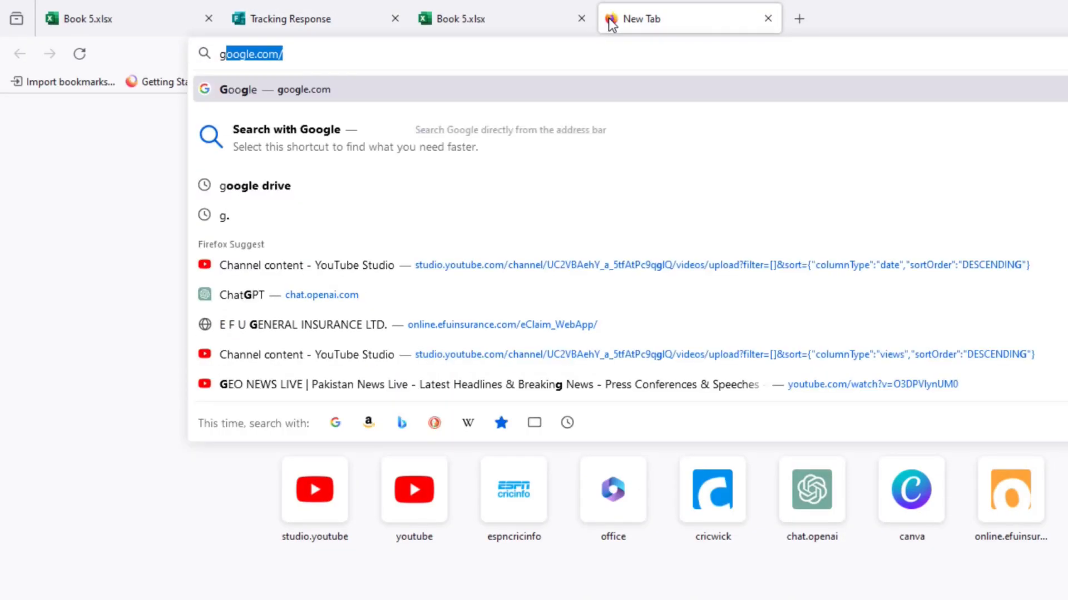
key("Return")
type("connecteam")
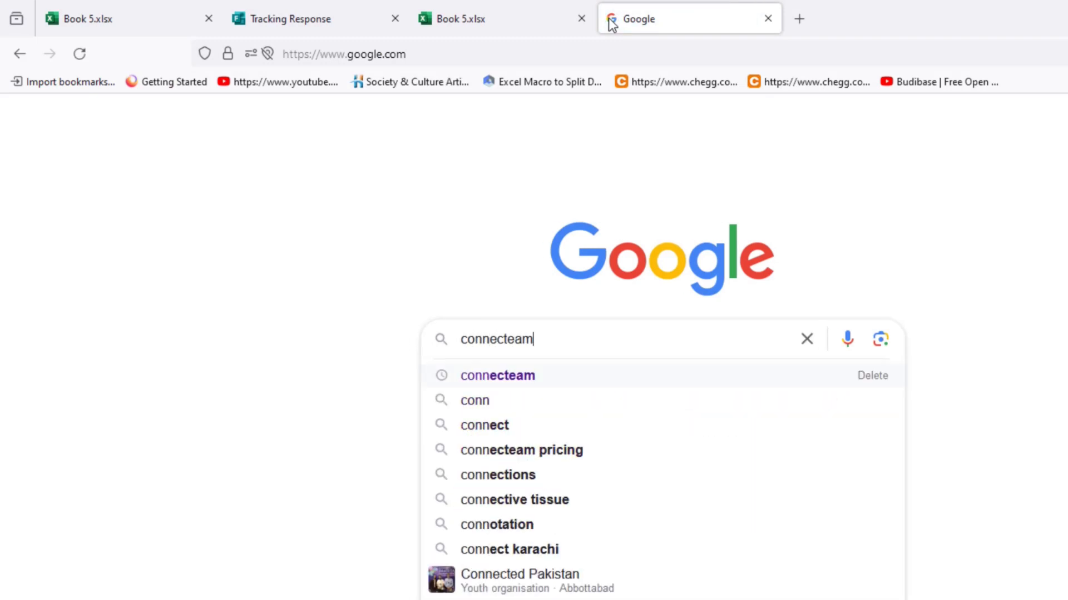
key("Return")
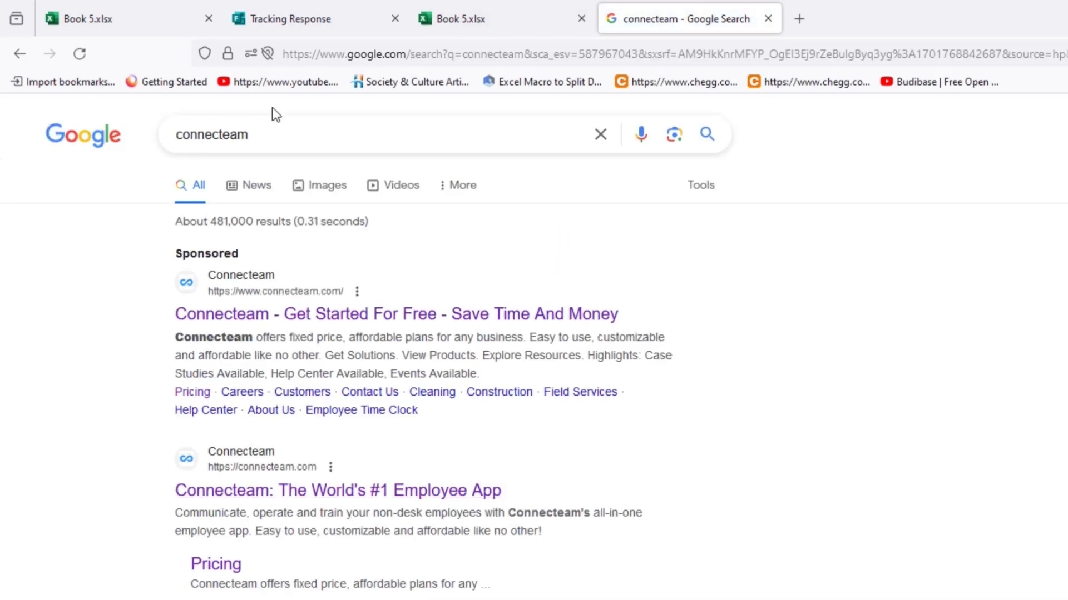
left_click(355, 492)
Open Connecteam's pricing page and examine the Operations plans, their prices and highlights, including The Small Business Plan.
mouse_move(703, 124)
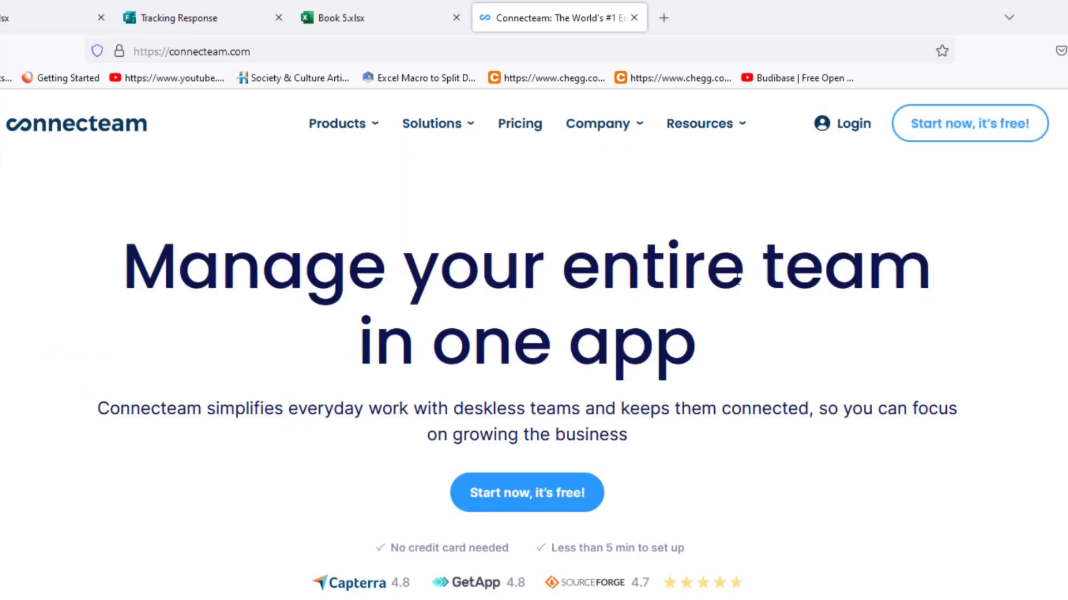
left_click(532, 137)
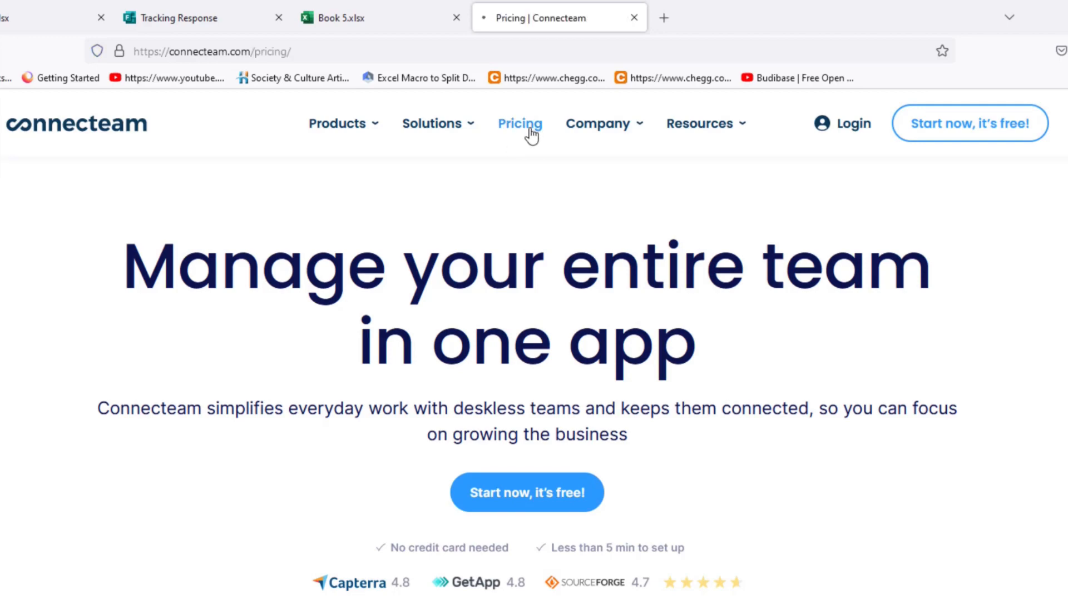
scroll(872, 375, "down", 3)
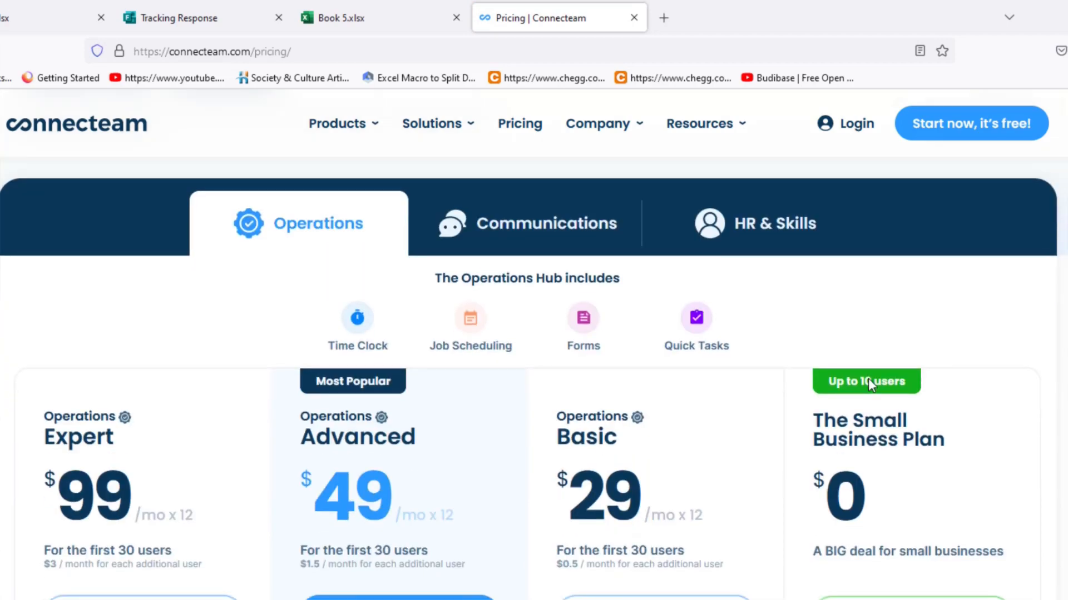
scroll(367, 425, "down", 2)
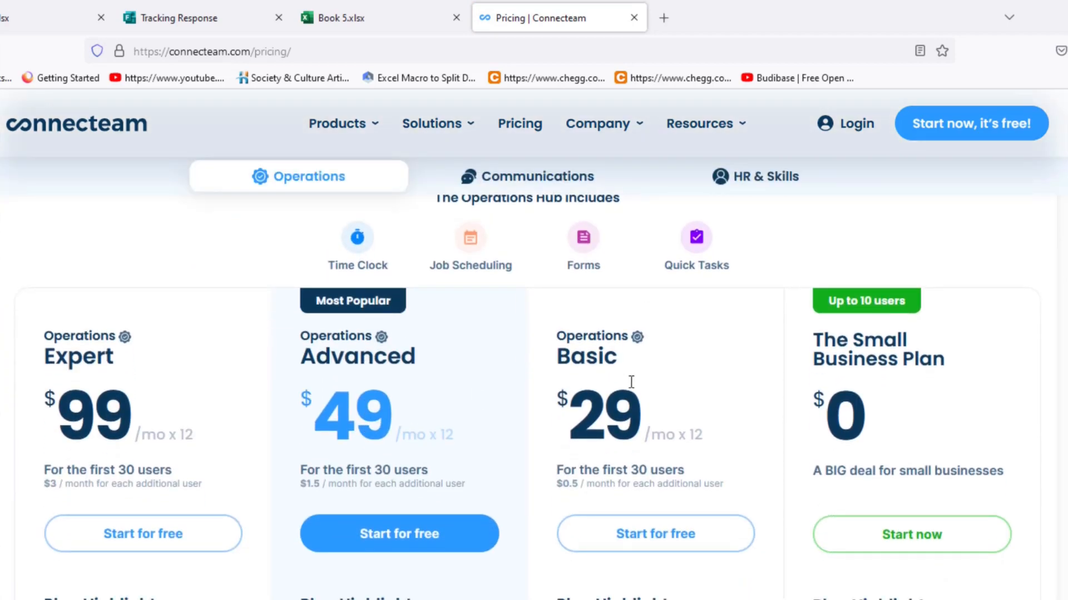
scroll(887, 383, "down", 2)
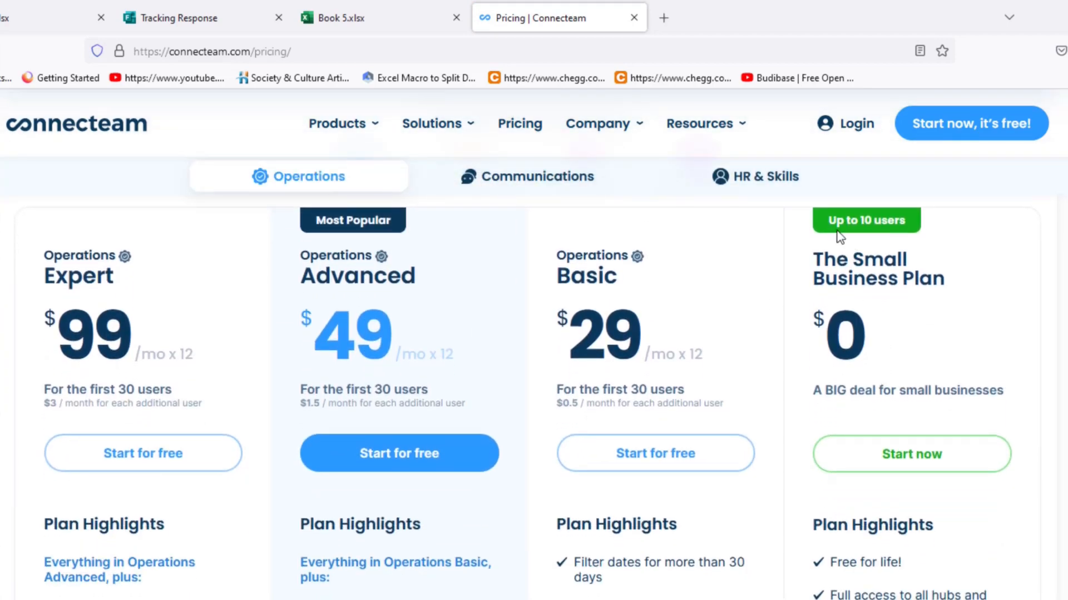
scroll(876, 421, "down", 3)
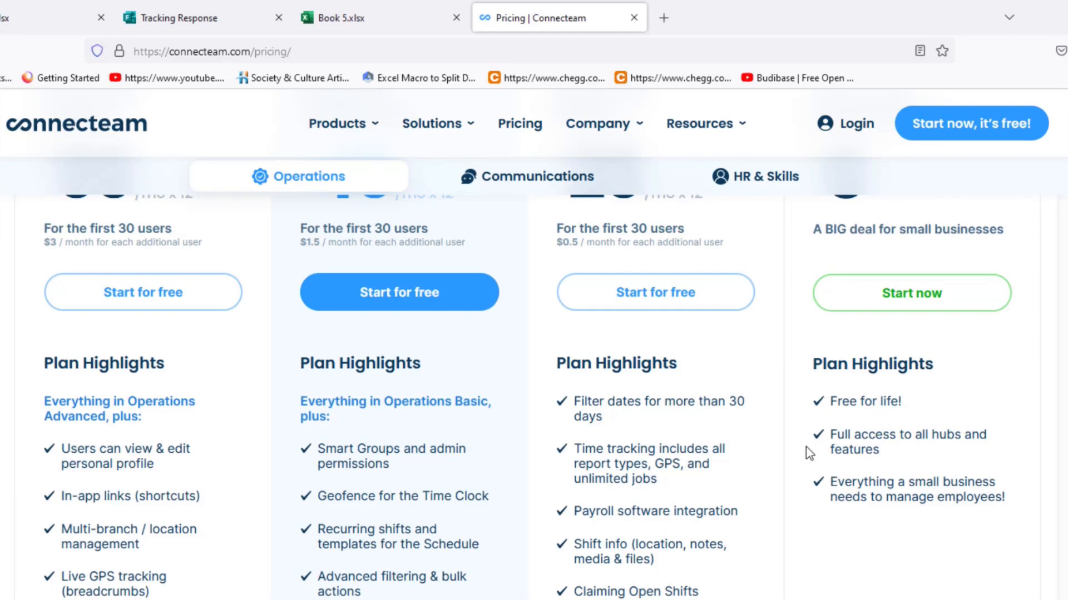
scroll(859, 461, "down", 1)
scroll(817, 448, "up", 7)
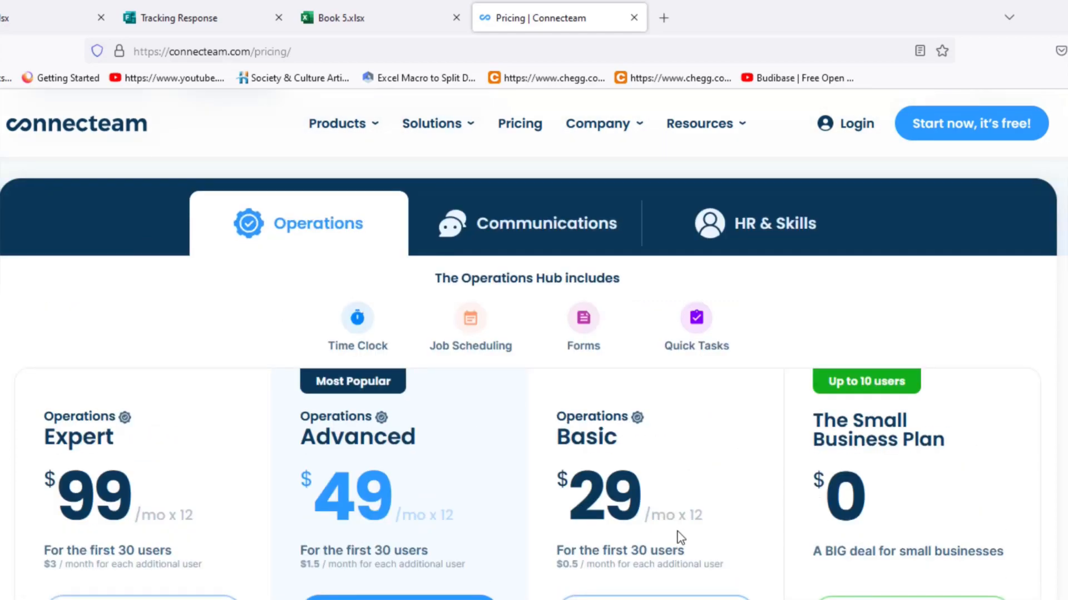
Open Connecteam's free-trial sign-up form, inspect its business email, password and referral-source fields, and return to the pricing page.
scroll(679, 538, "down", 2)
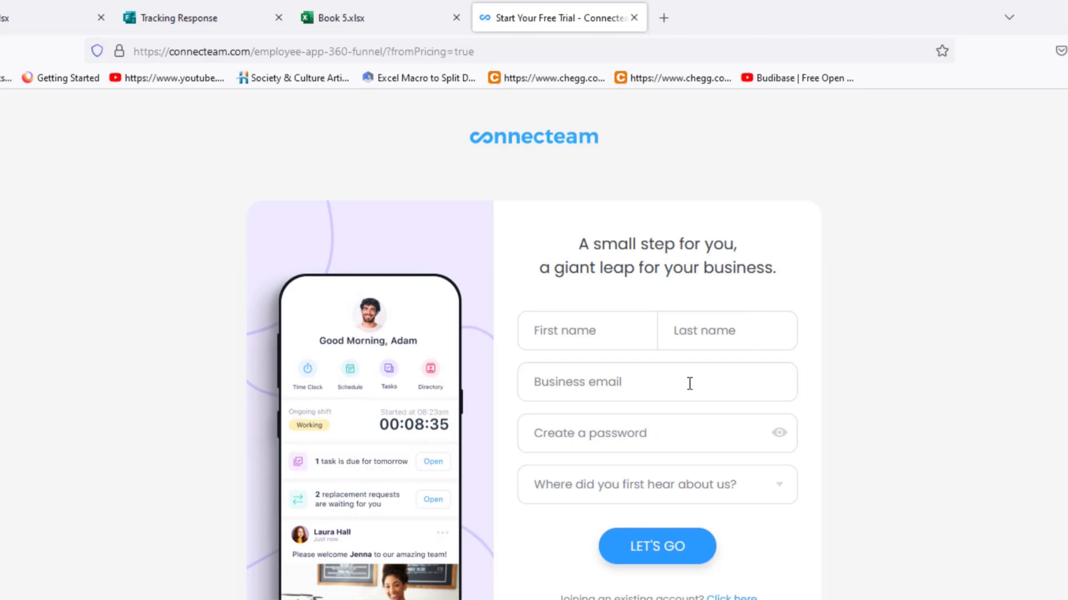
left_click(599, 392)
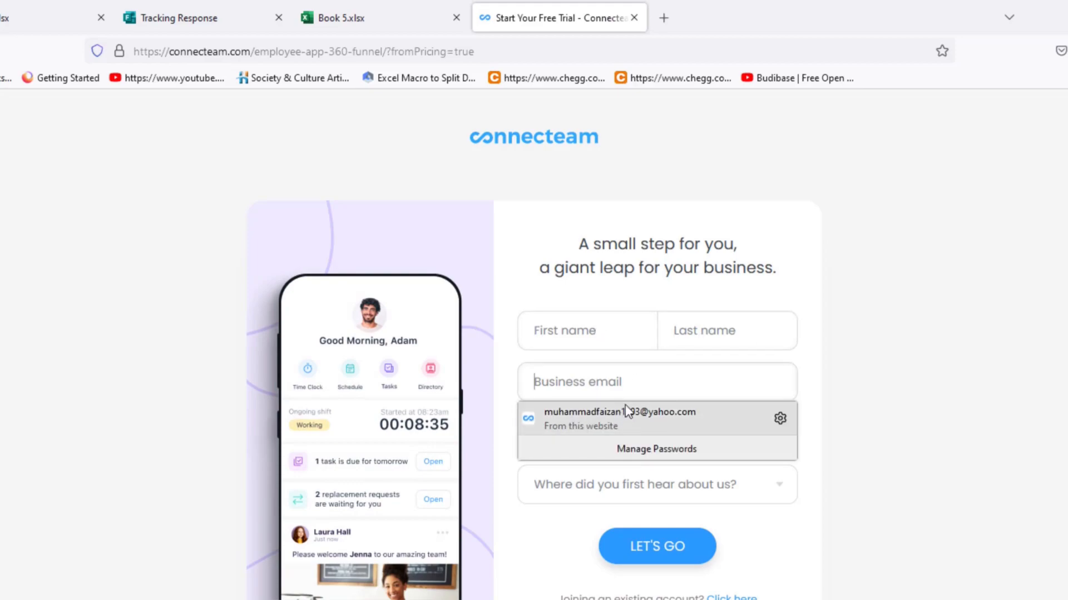
left_click(550, 434)
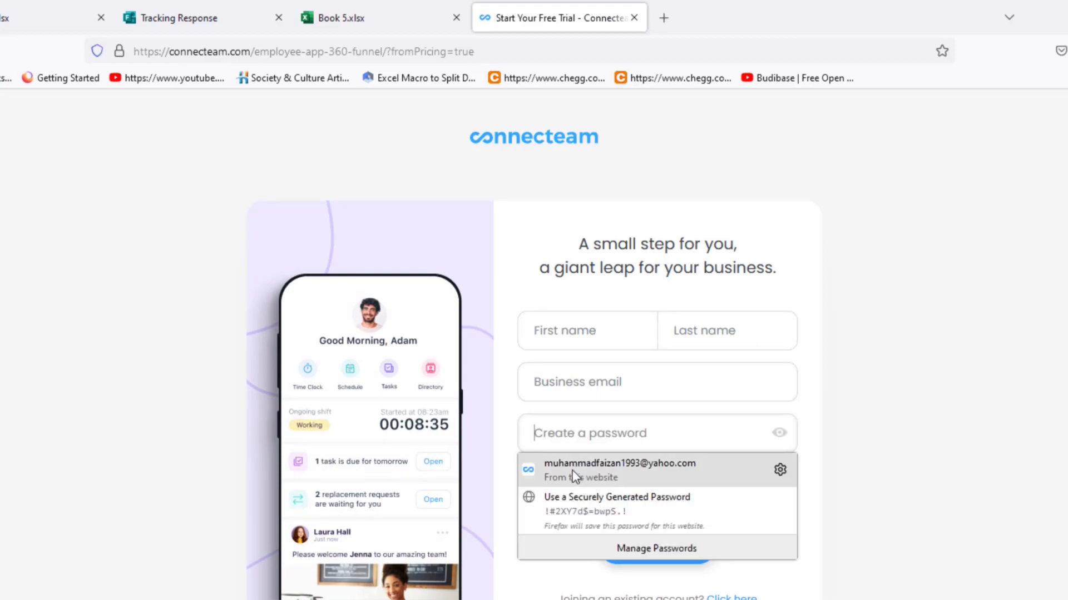
left_click(908, 459)
left_click(572, 486)
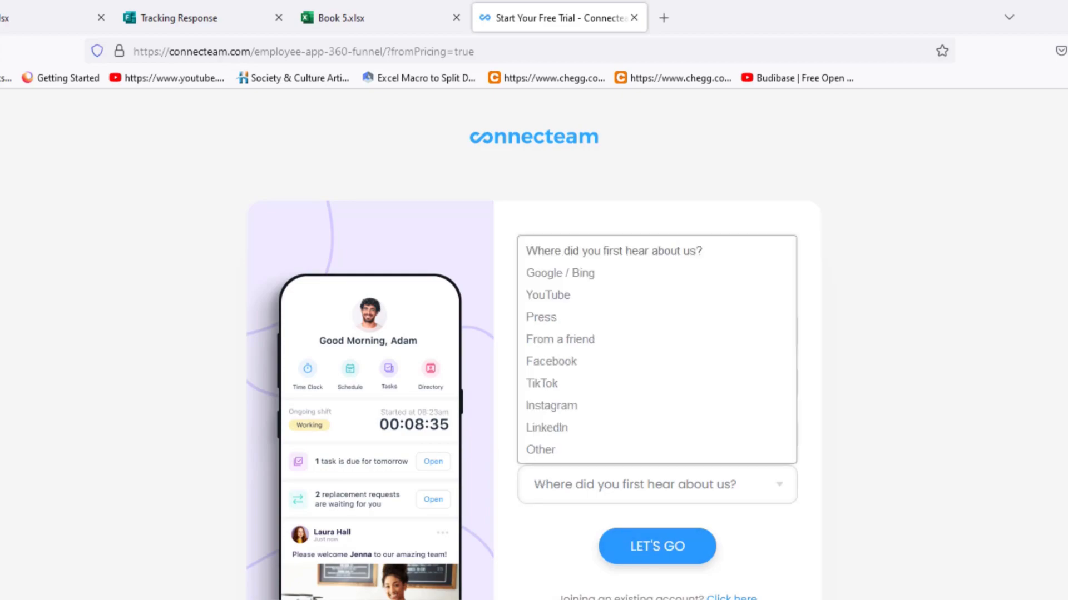
key("alt+Left")
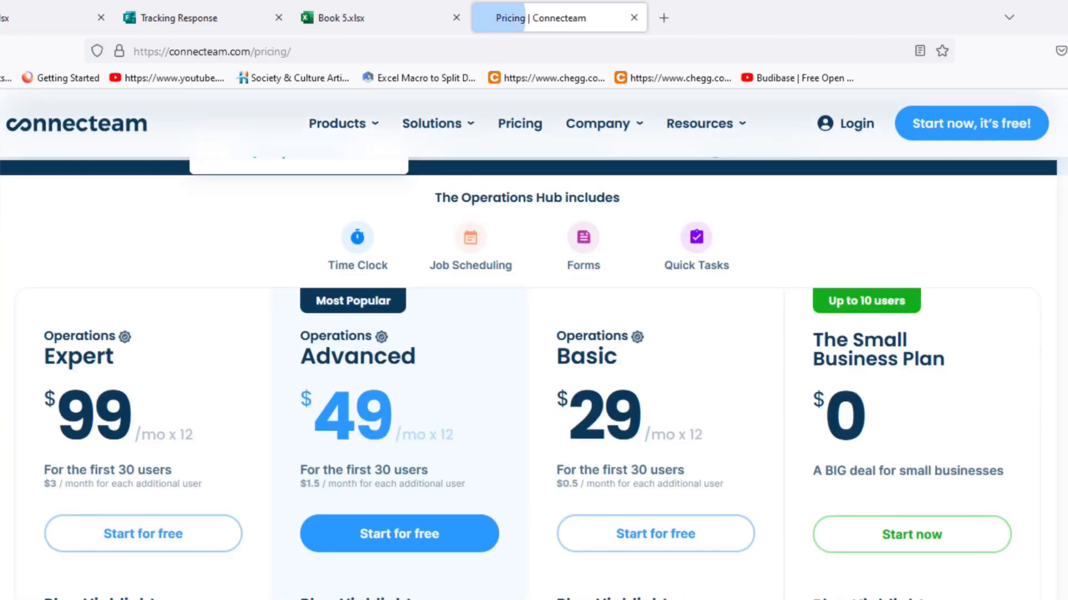
Log in to Connecteam and view the form for adding new users from the dashboard, closing it without entries.
left_click(864, 129)
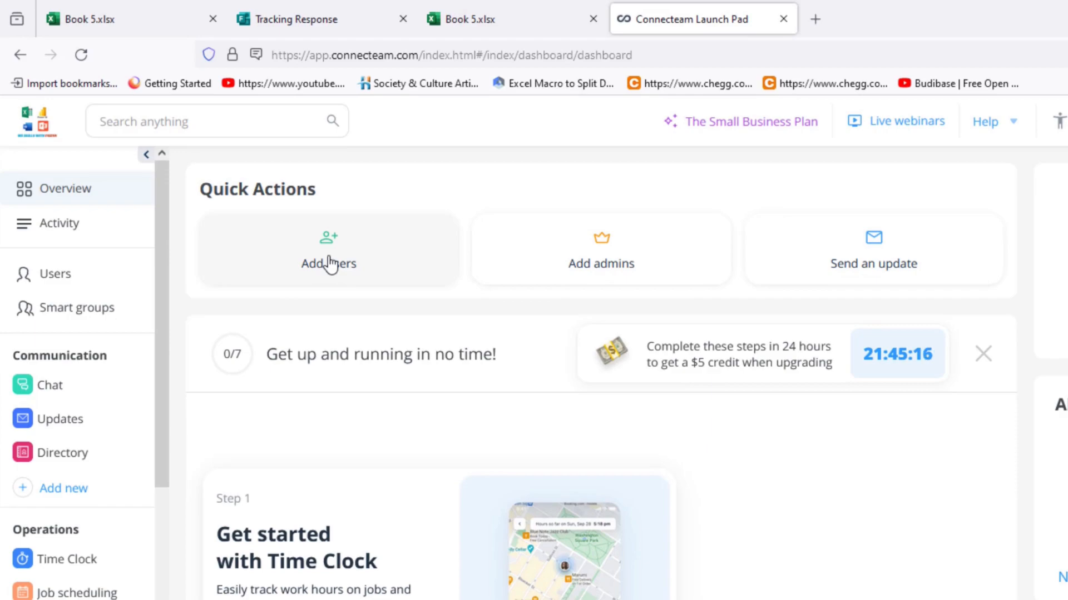
left_click(329, 260)
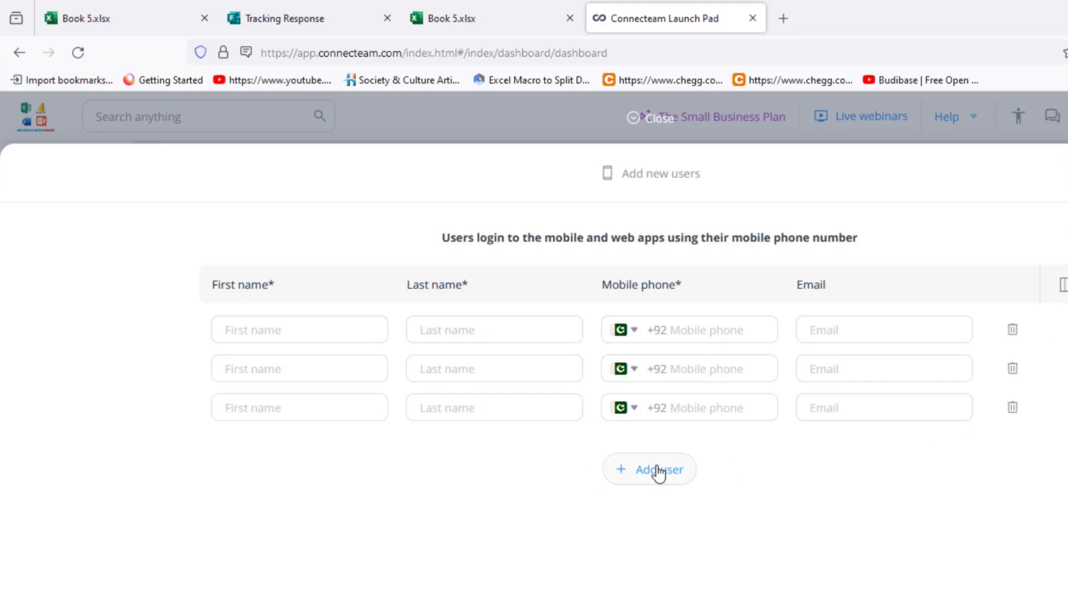
left_click(1038, 116)
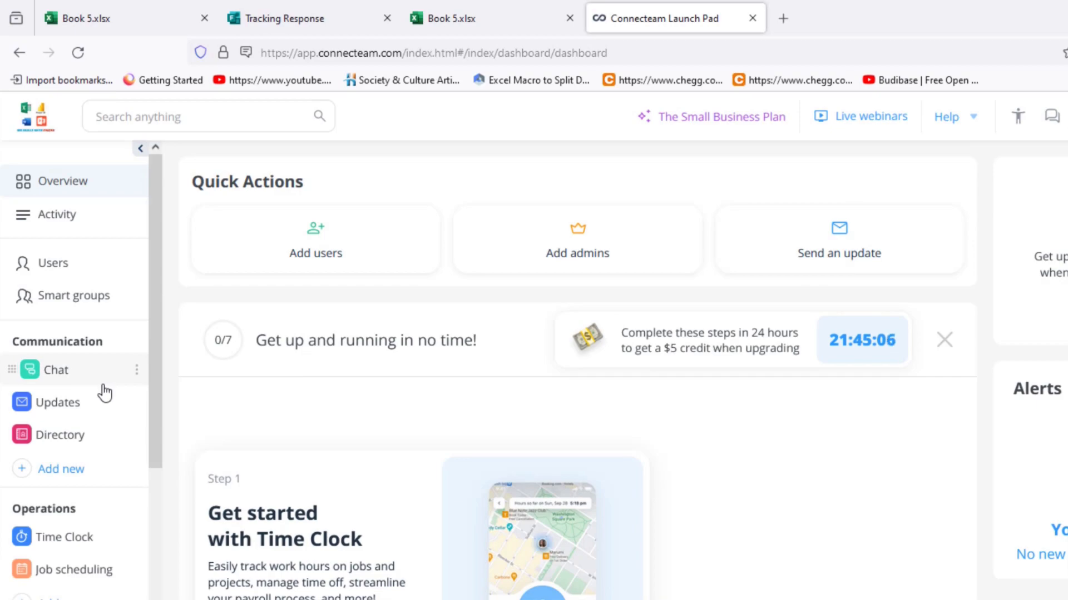
Look through Connecteam's Chat, Updates and Job scheduling pages.
left_click(55, 371)
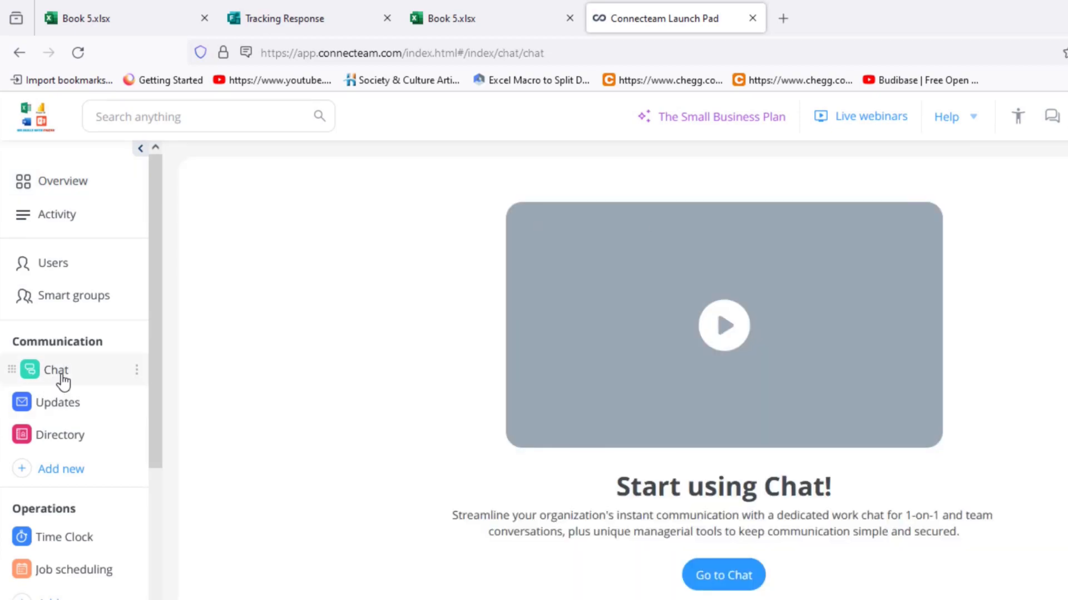
left_click(41, 403)
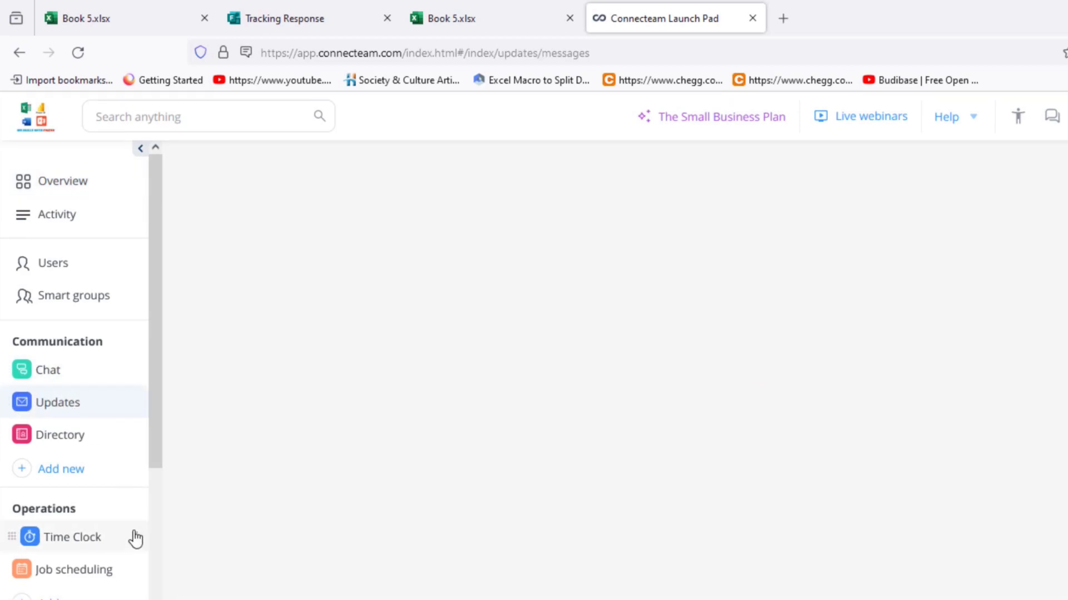
scroll(136, 531, "down", 2)
left_click(43, 490)
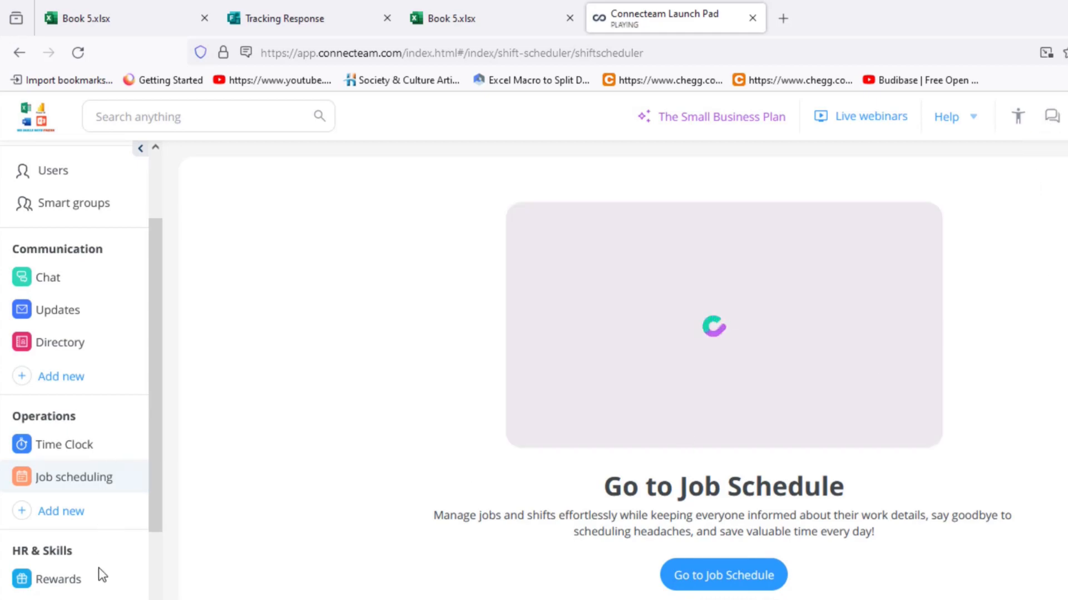
View the Smart groups introduction page and return to the Overview dashboard.
scroll(100, 573, "down", 2)
scroll(102, 575, "up", 3)
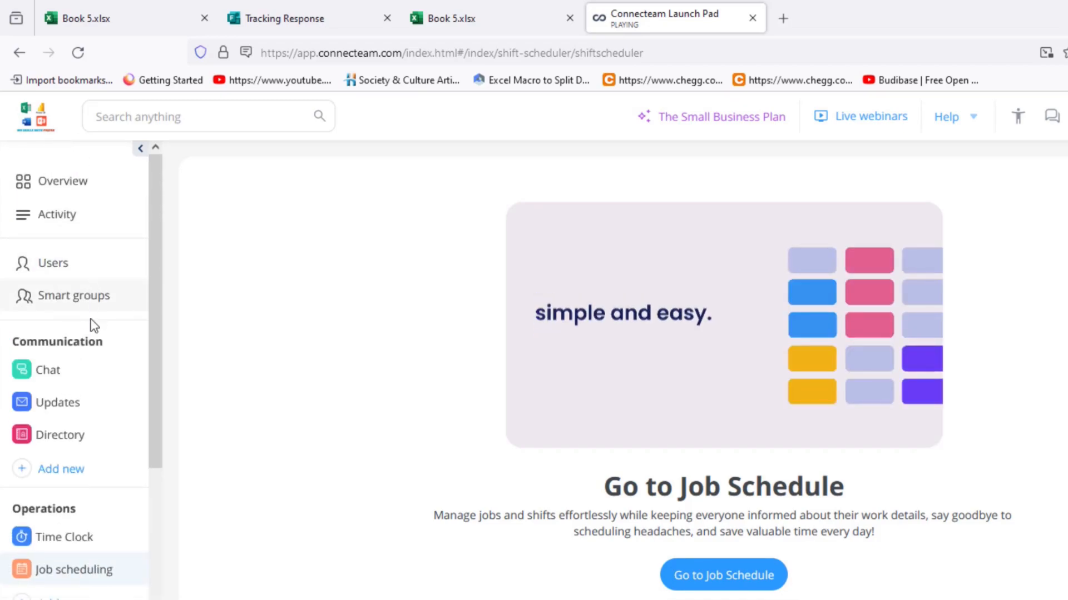
left_click(95, 303)
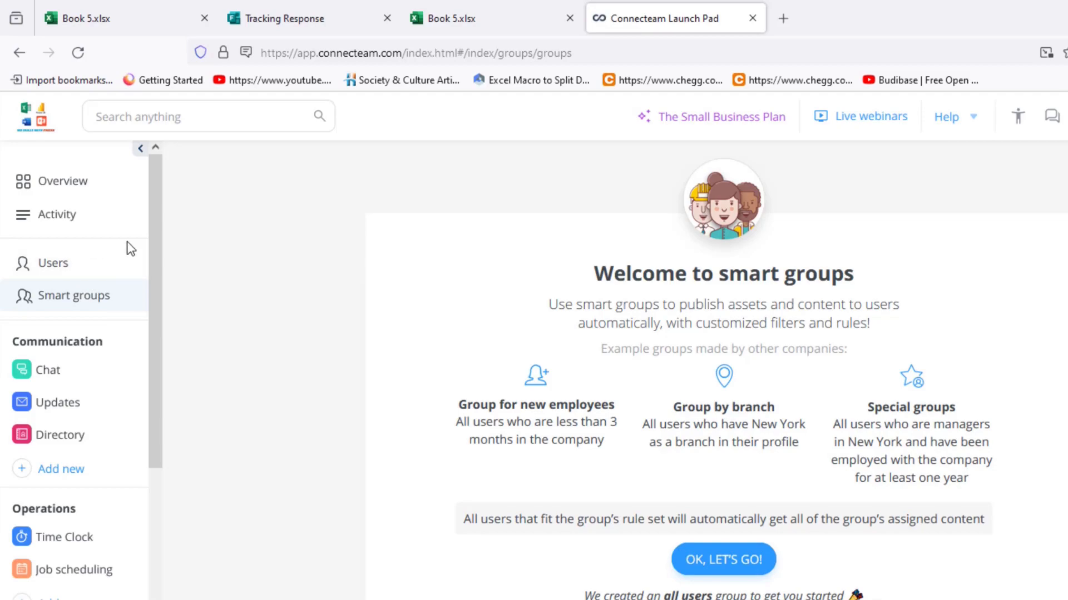
left_click(47, 188)
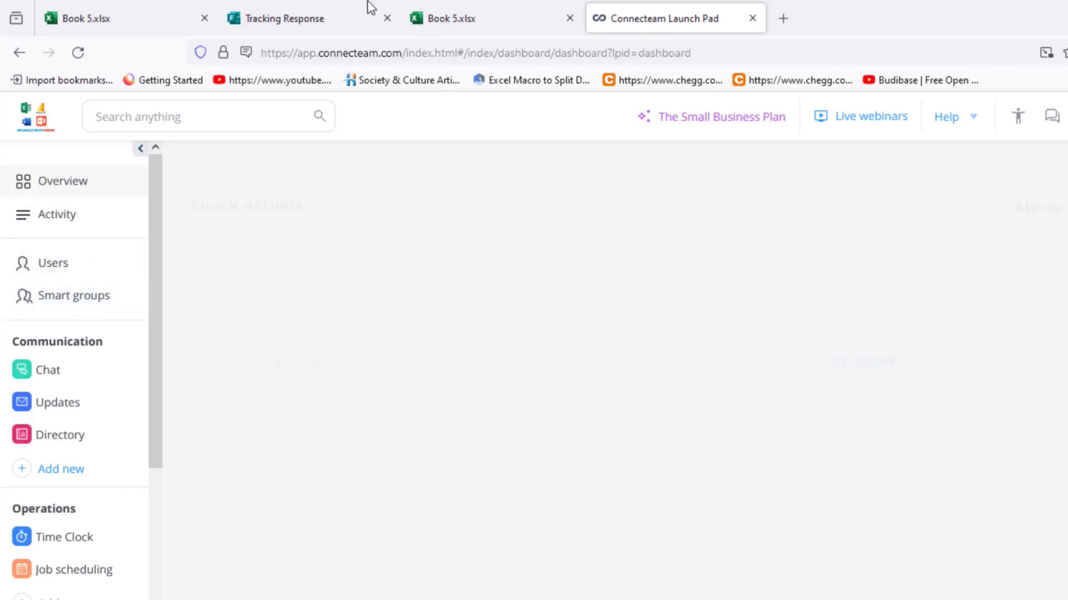
Switch to the Tracking Response form in Microsoft Forms and review its questions in both sections.
left_click(348, 10)
scroll(576, 311, "down", 1)
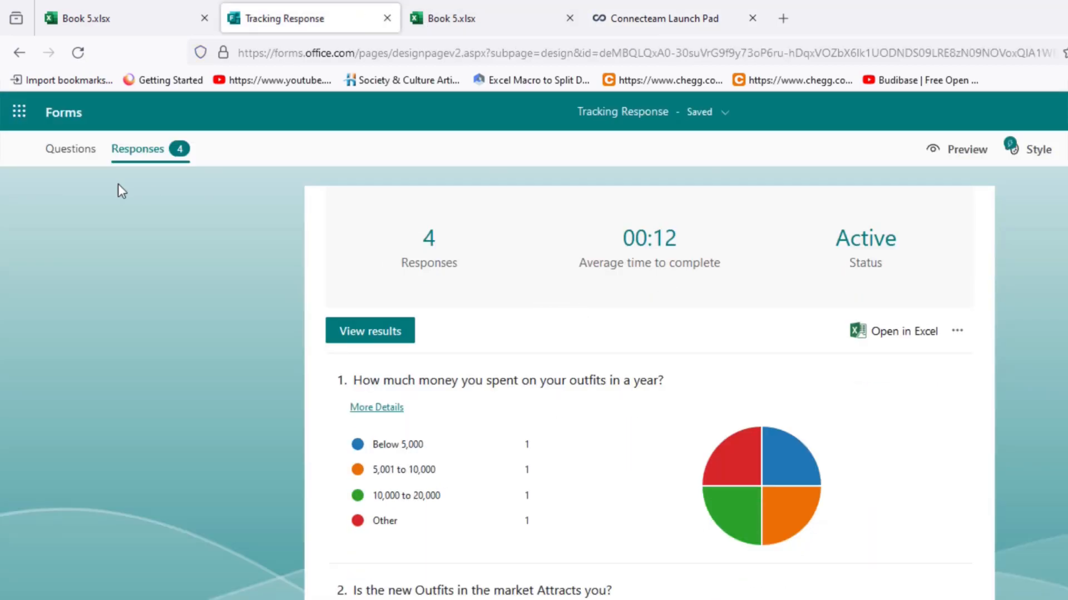
left_click(77, 150)
scroll(762, 393, "down", 10)
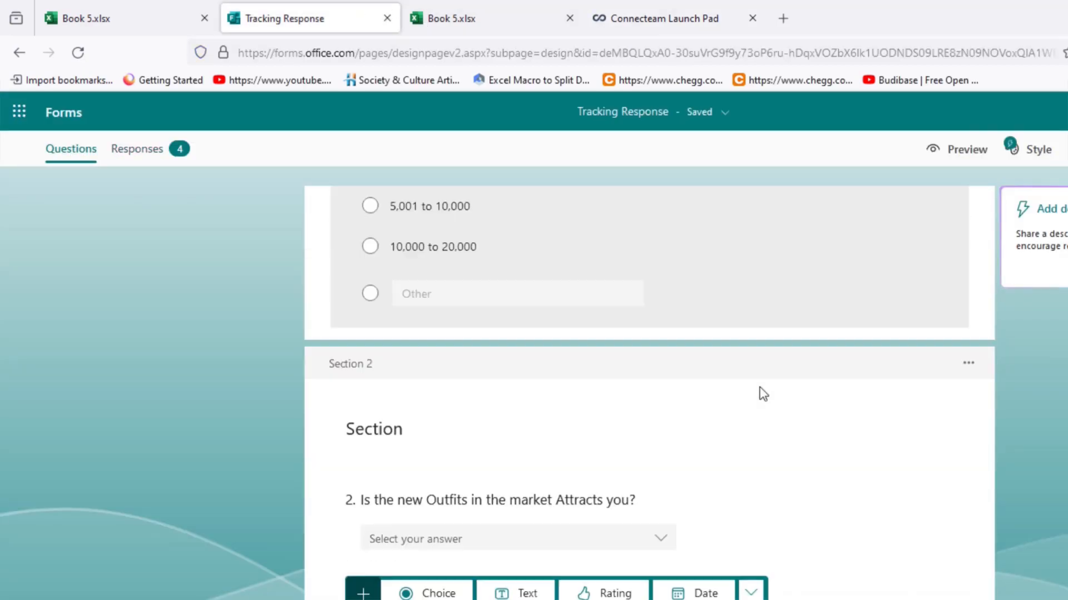
scroll(760, 397, "up", 3)
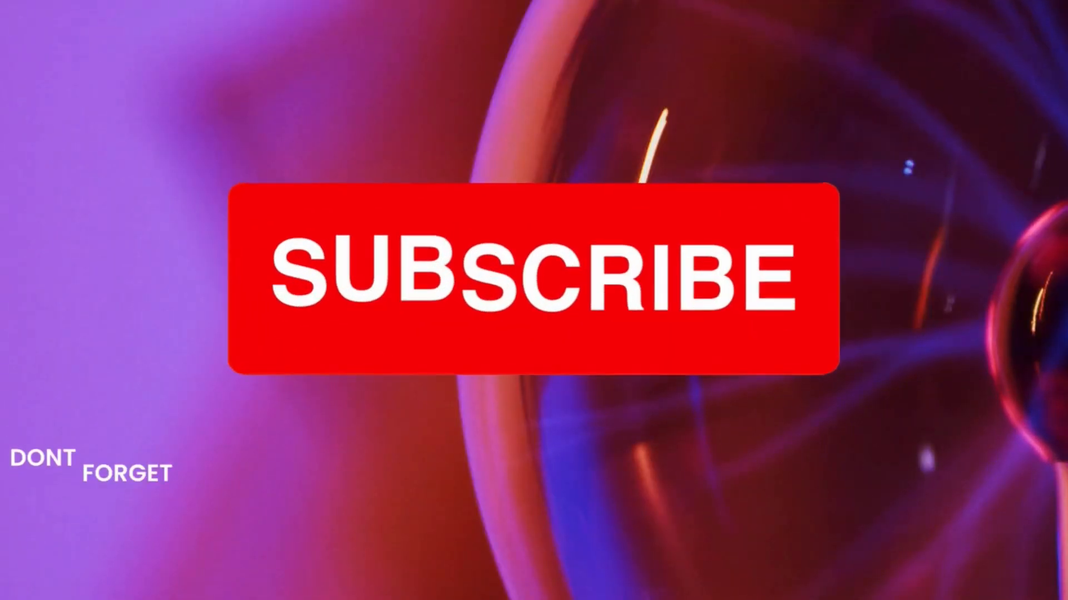